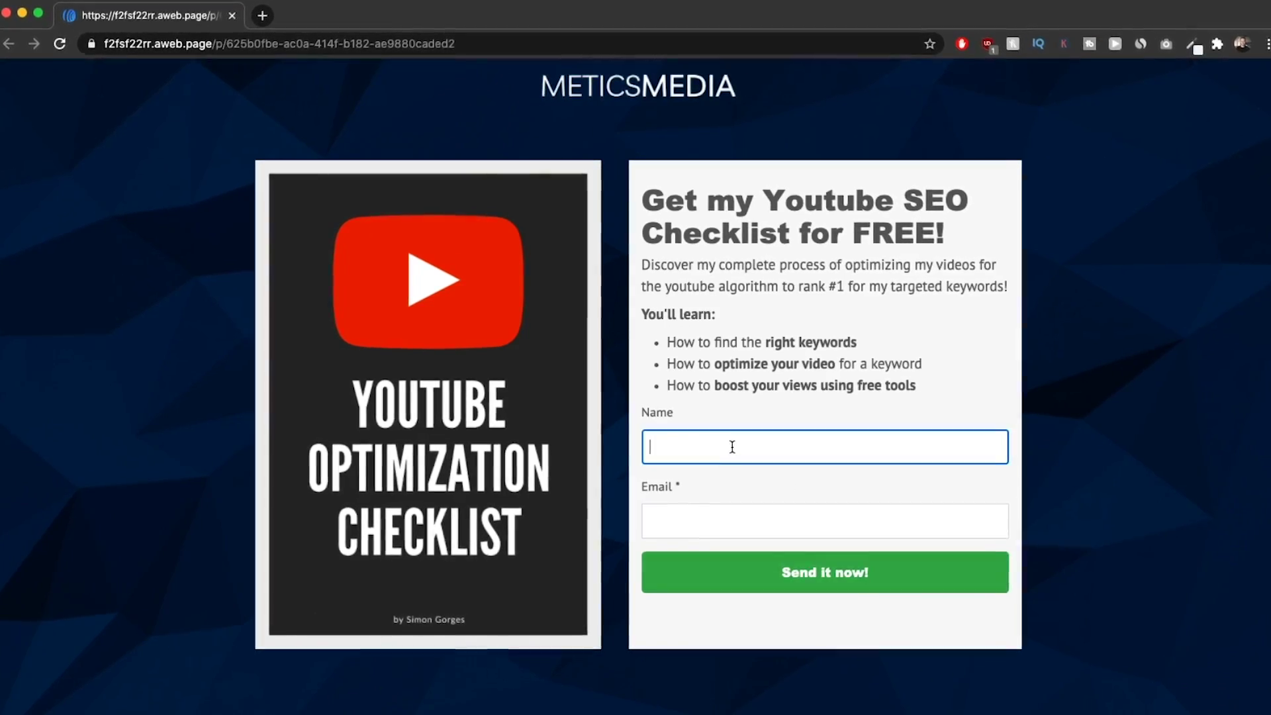
- Enter the subscriber's first name and begin typing their email address in the sign-up form
text(Simon)
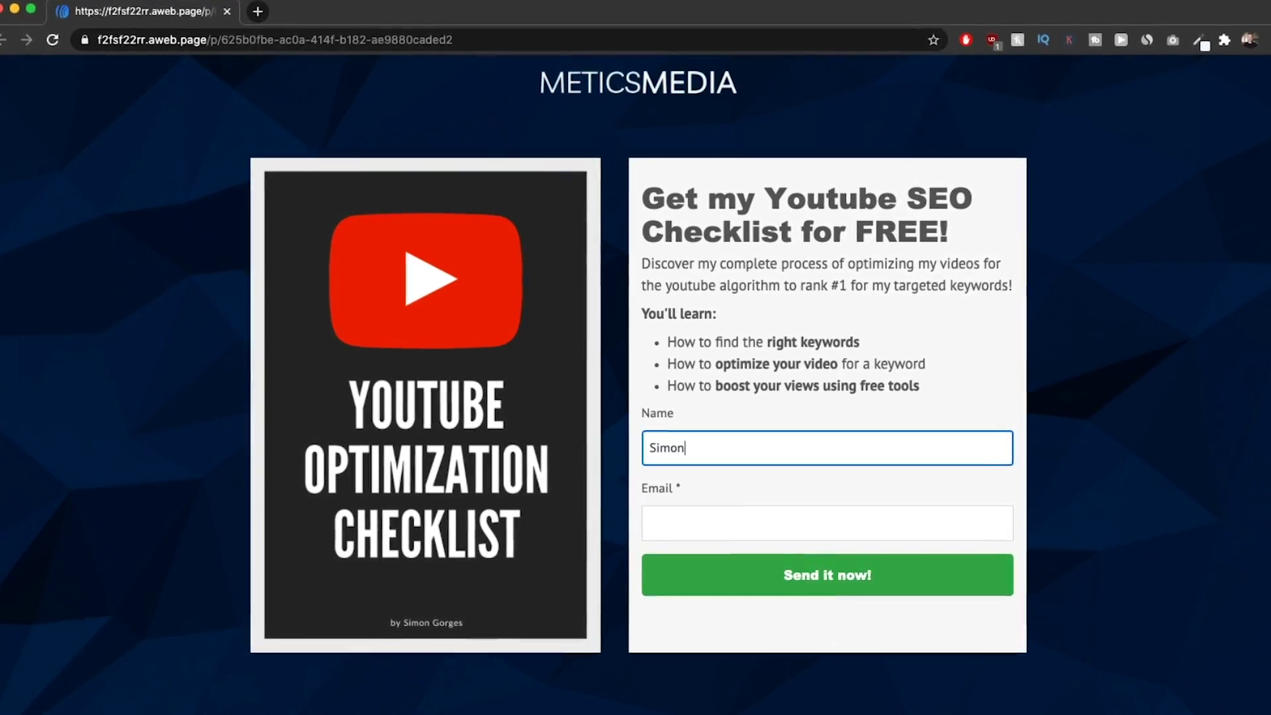
key(Tab)
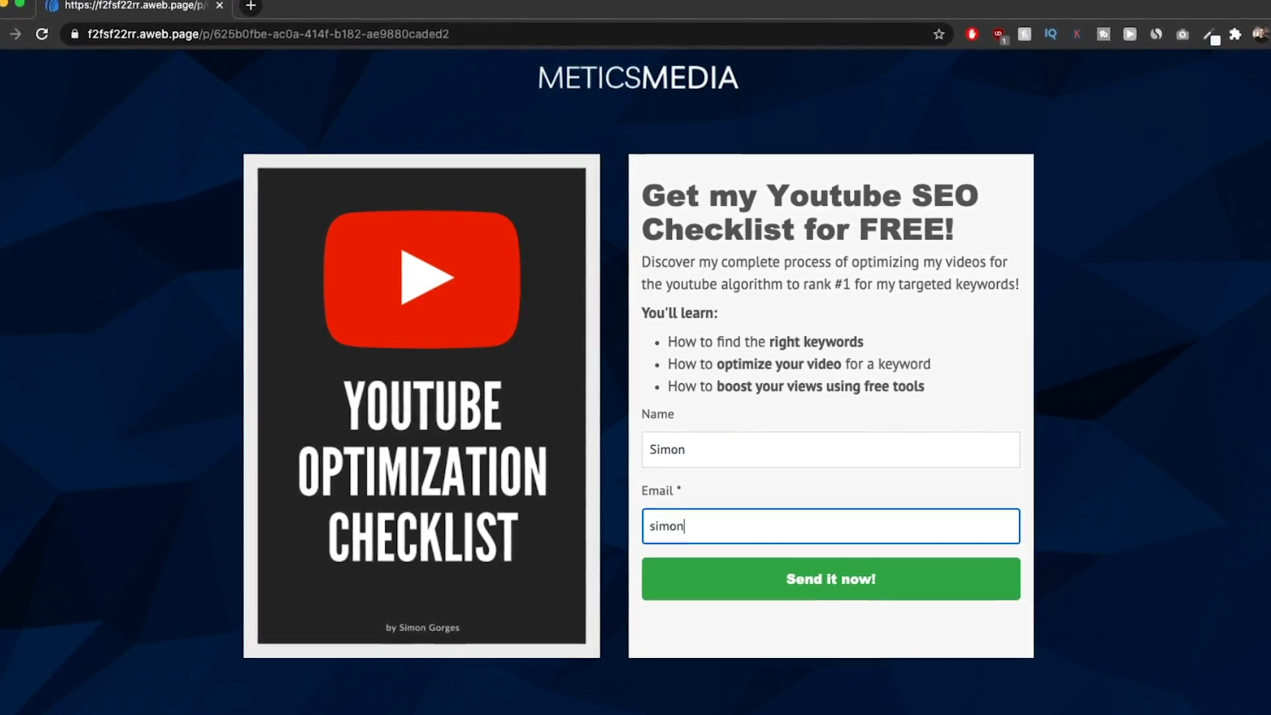
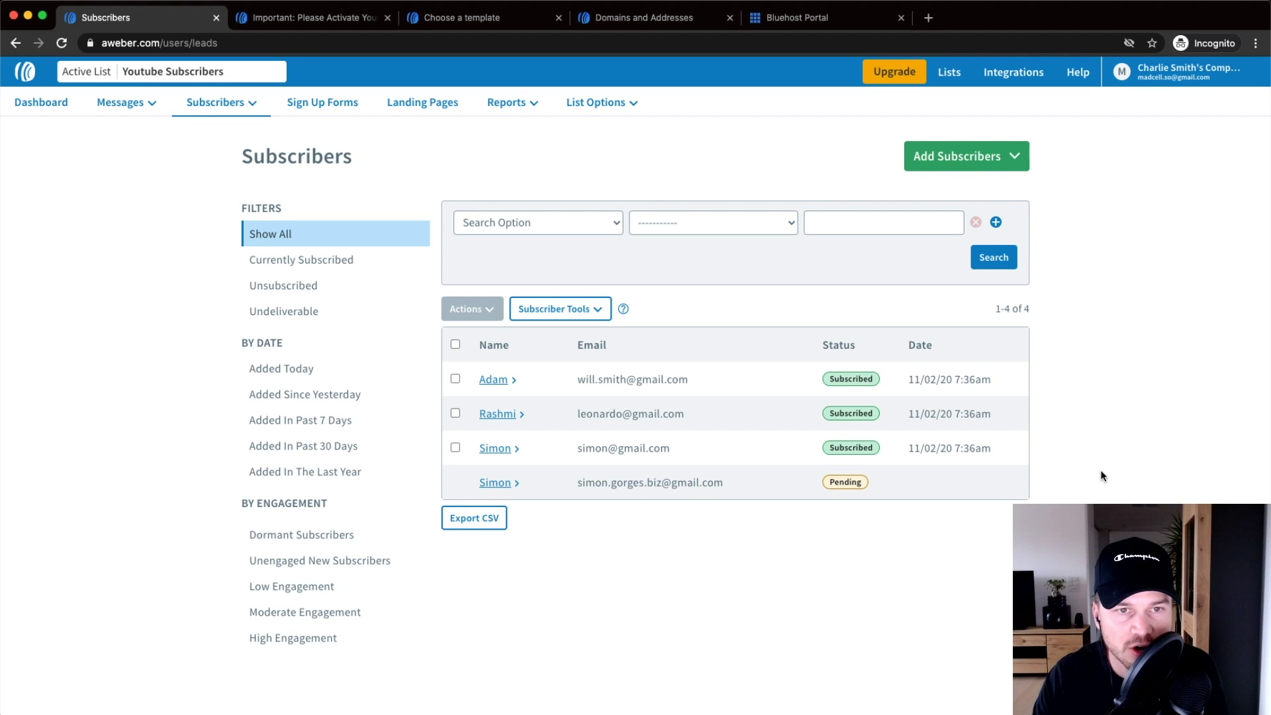
- Go to Landing Pages and start a new landing page to reach the template gallery
scroll(407, 104, up, 5)
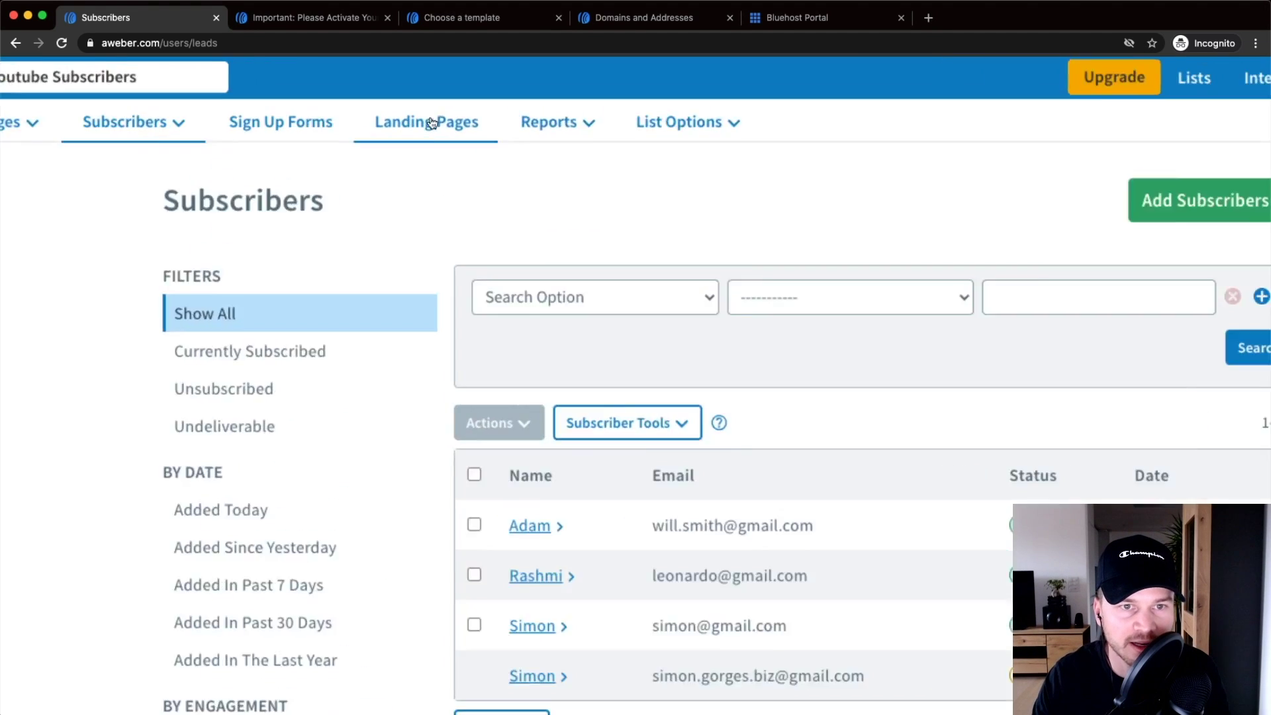
click(427, 106)
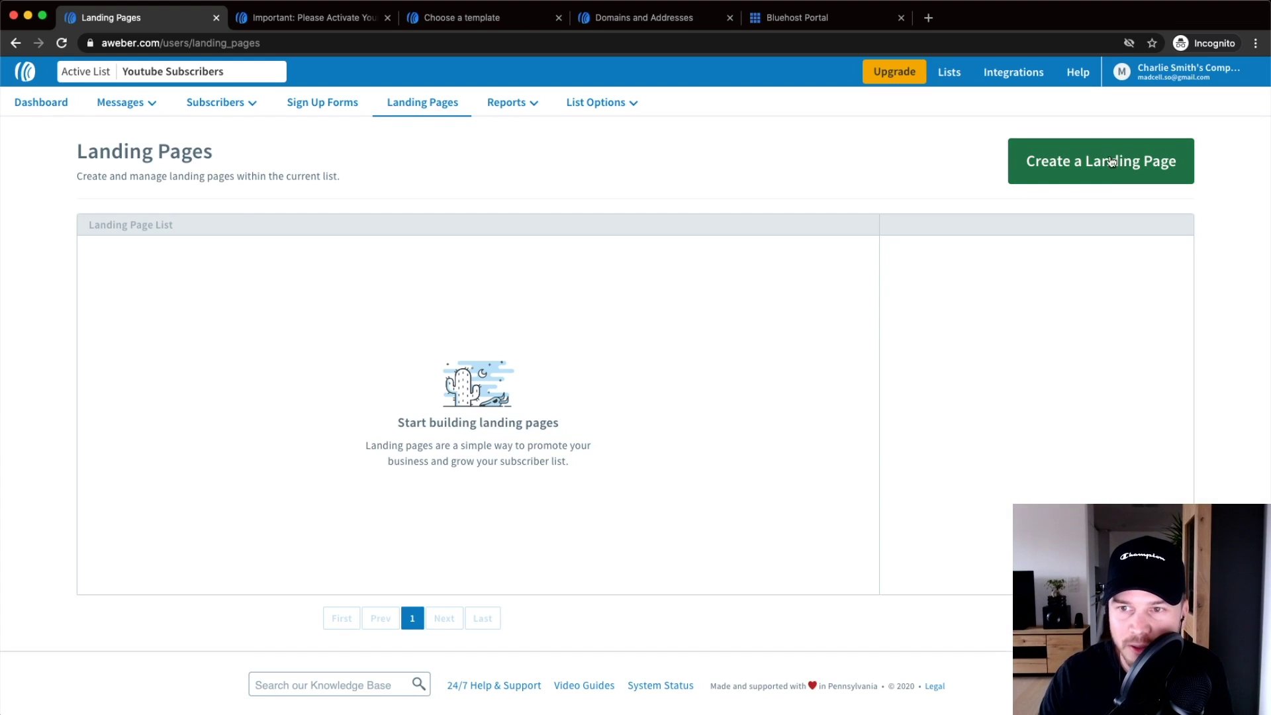
click(1092, 163)
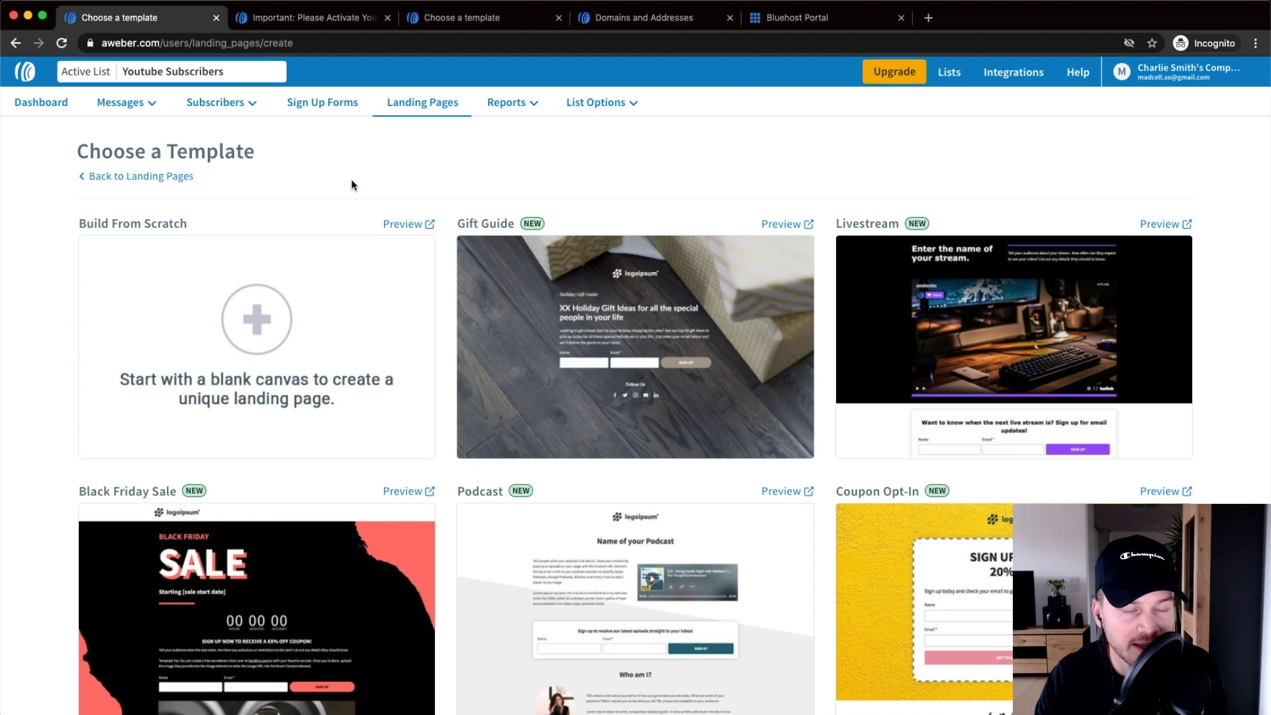
- Browse the template gallery and choose the Personal Promotion template for the new page
mouse_move(250, 331)
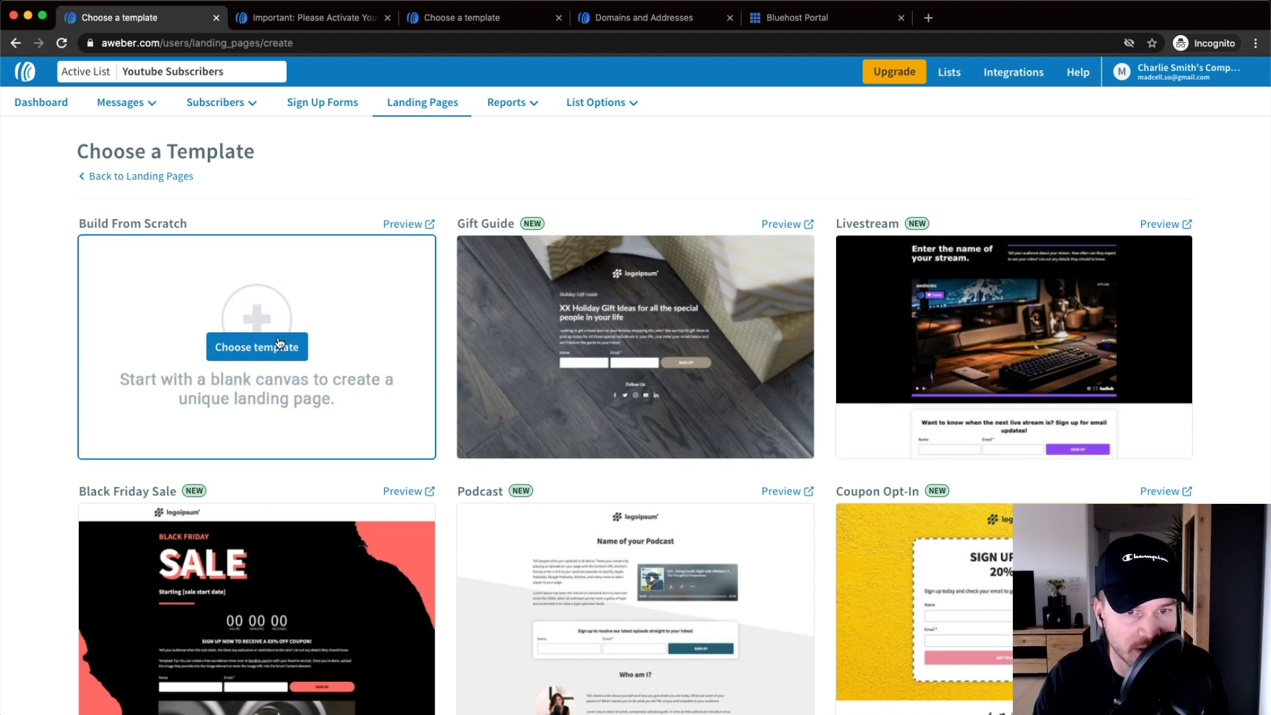
scroll(674, 324, down, 2)
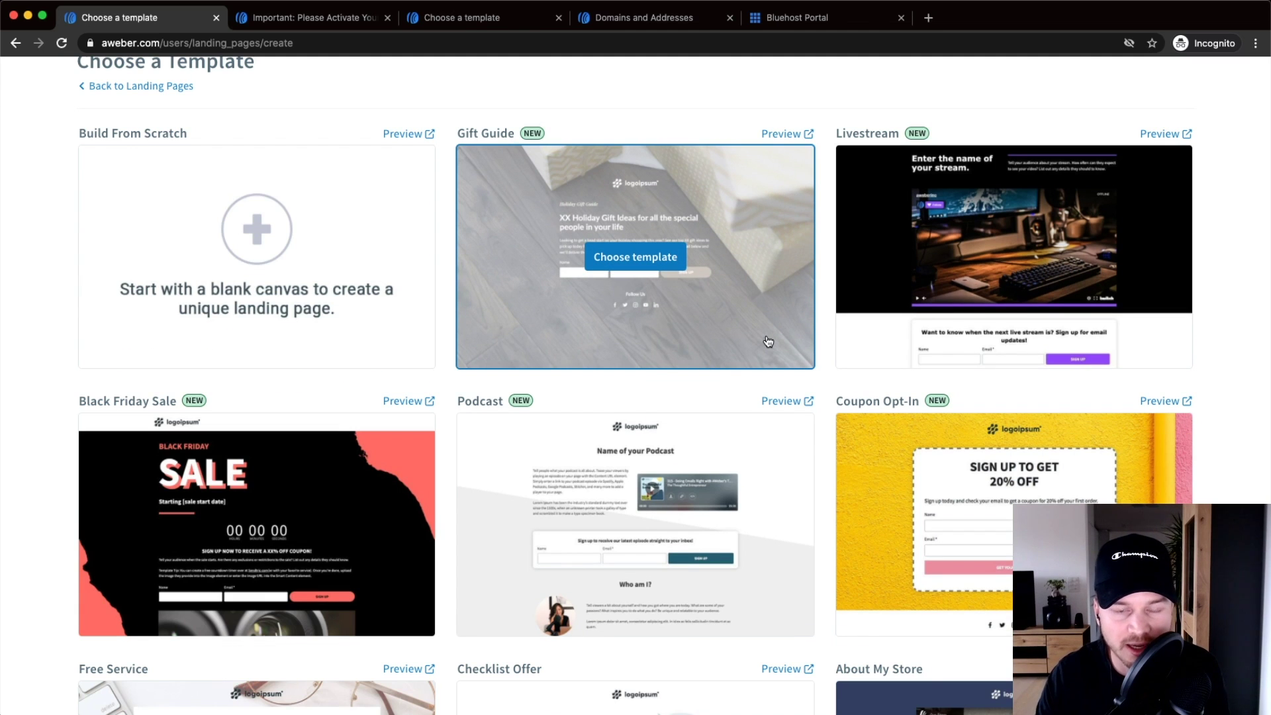
scroll(767, 342, down, 1)
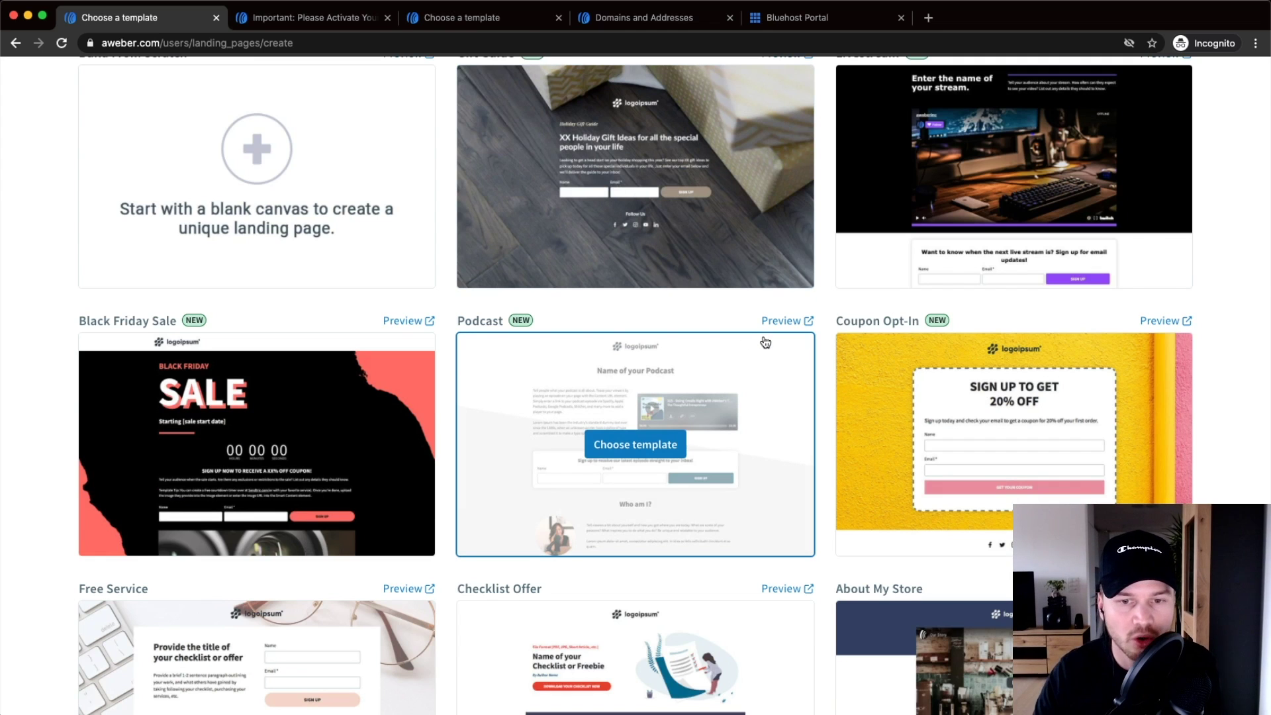
scroll(765, 341, down, 4)
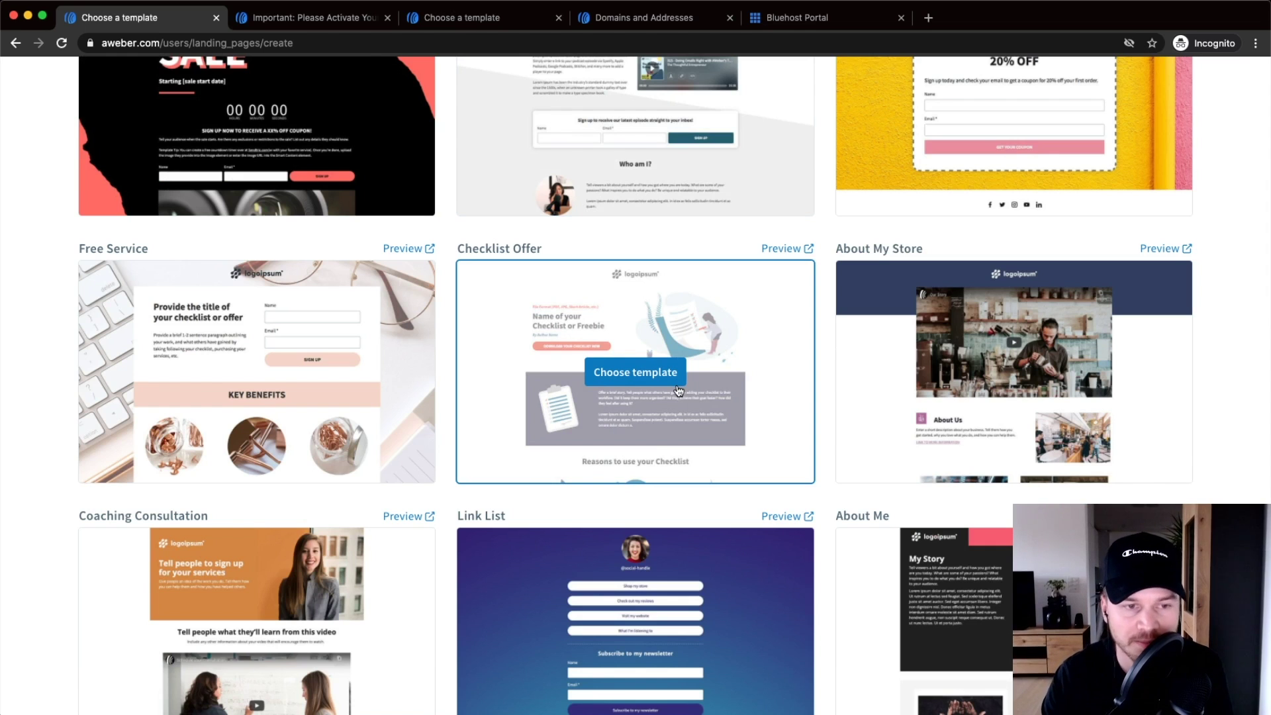
scroll(677, 391, down, 1)
scroll(329, 405, down, 1)
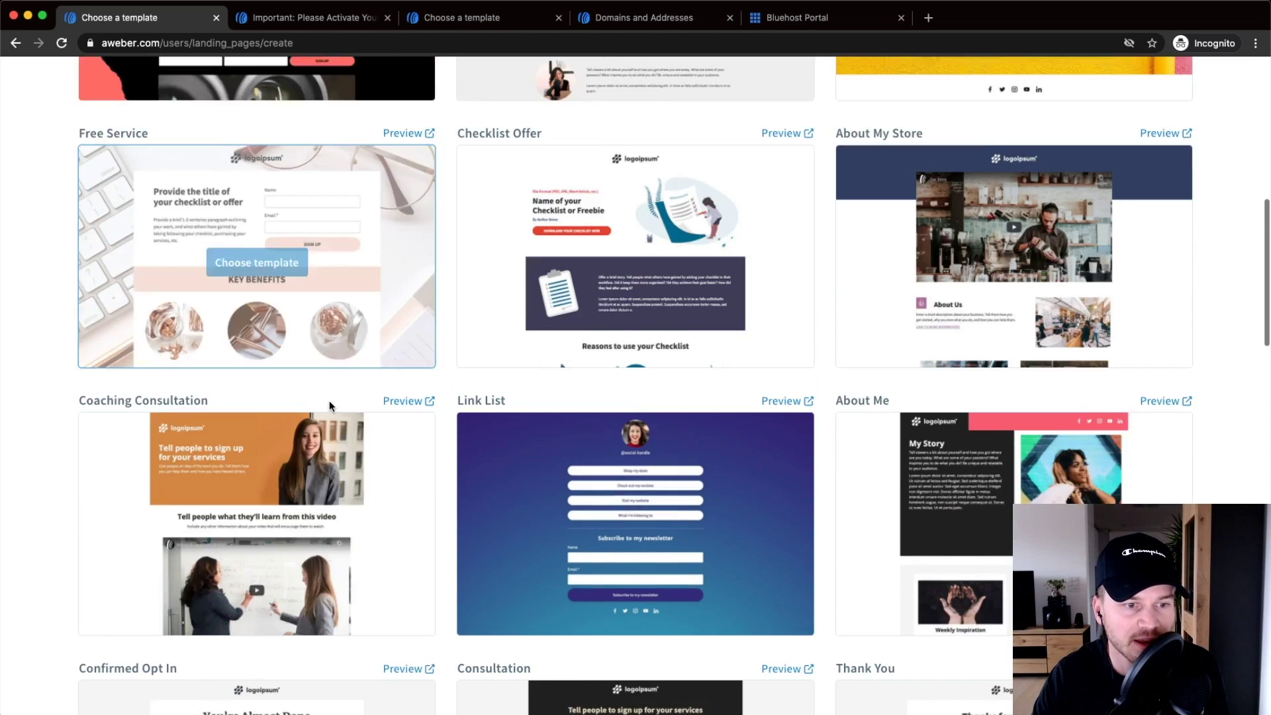
scroll(329, 406, down, 1)
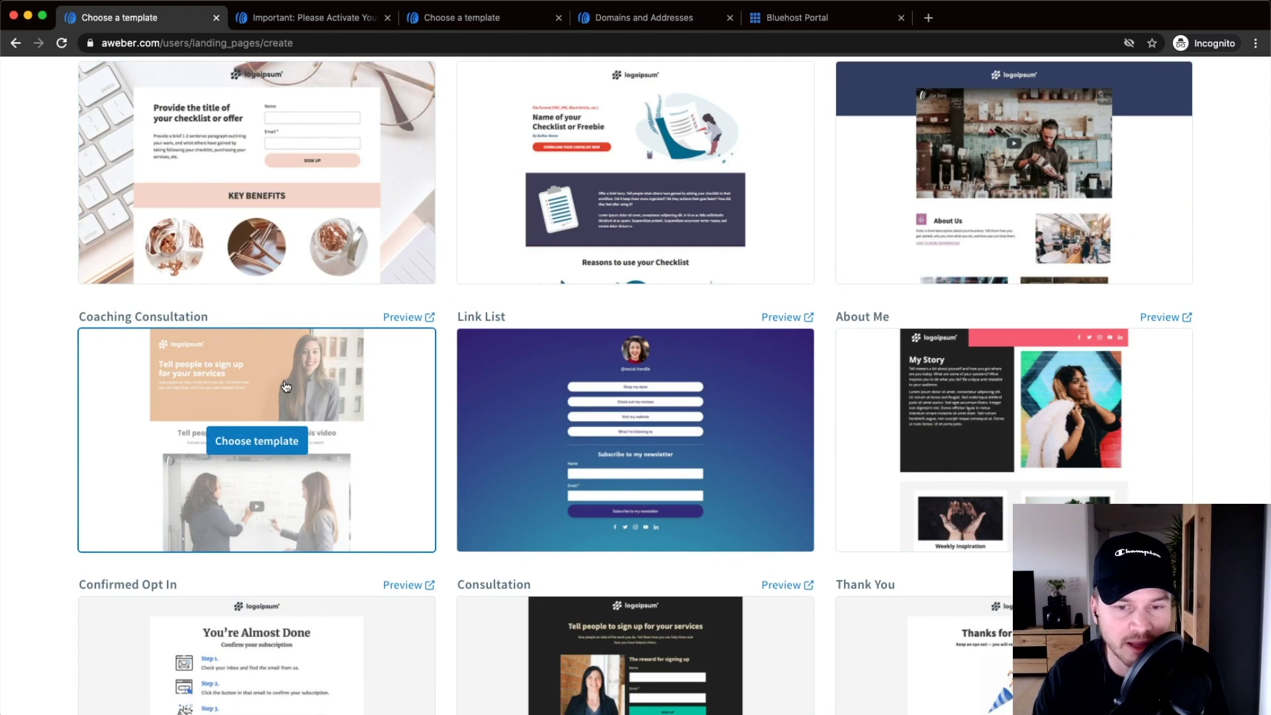
scroll(286, 387, down, 6)
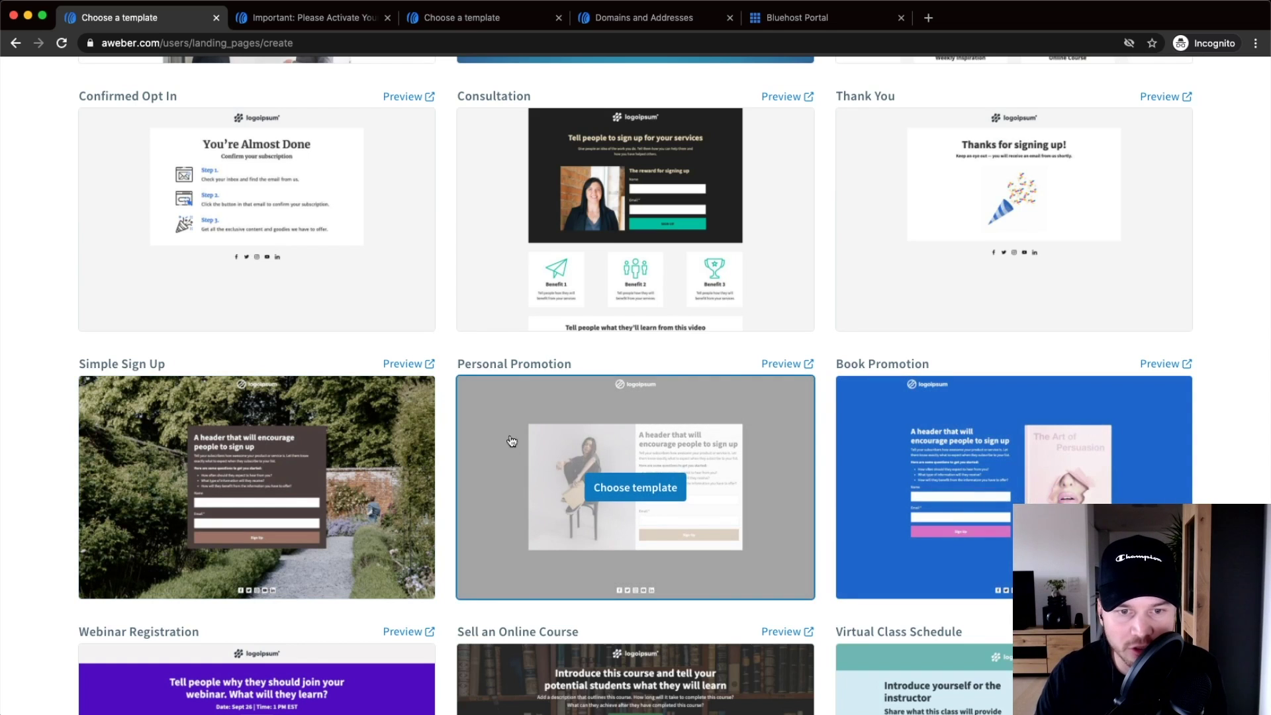
scroll(541, 405, up, 5)
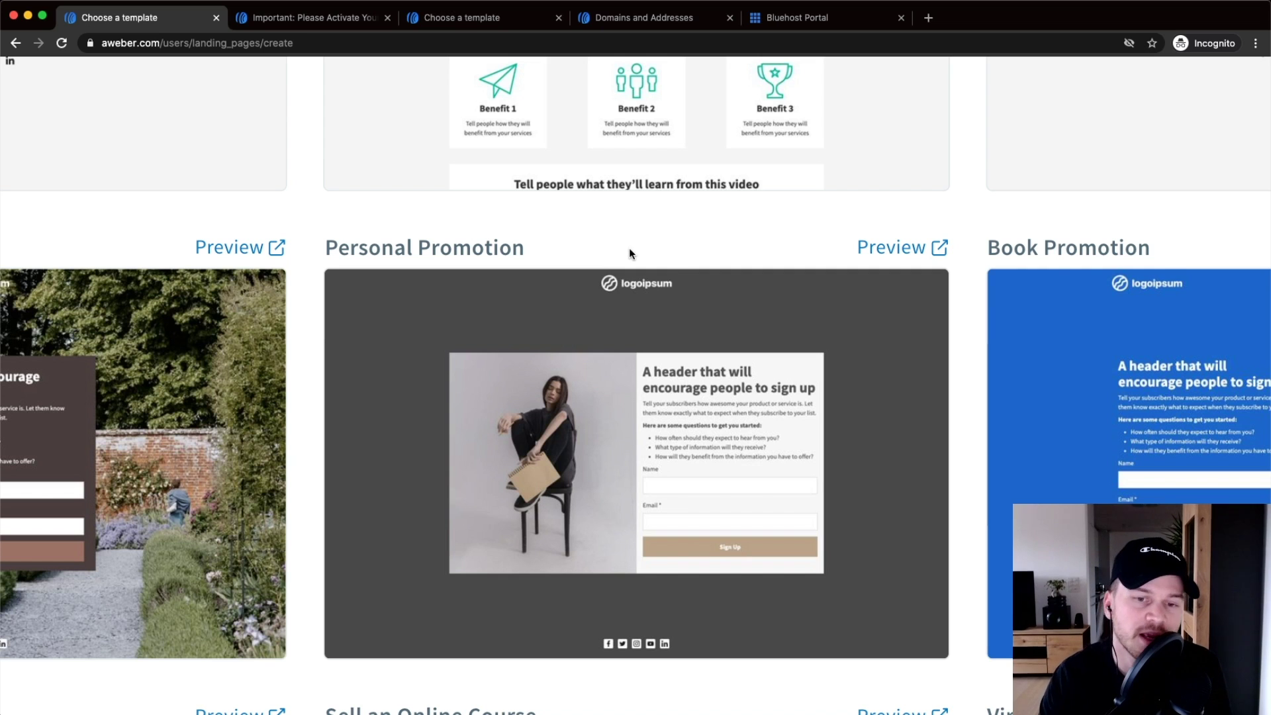
mouse_move(634, 462)
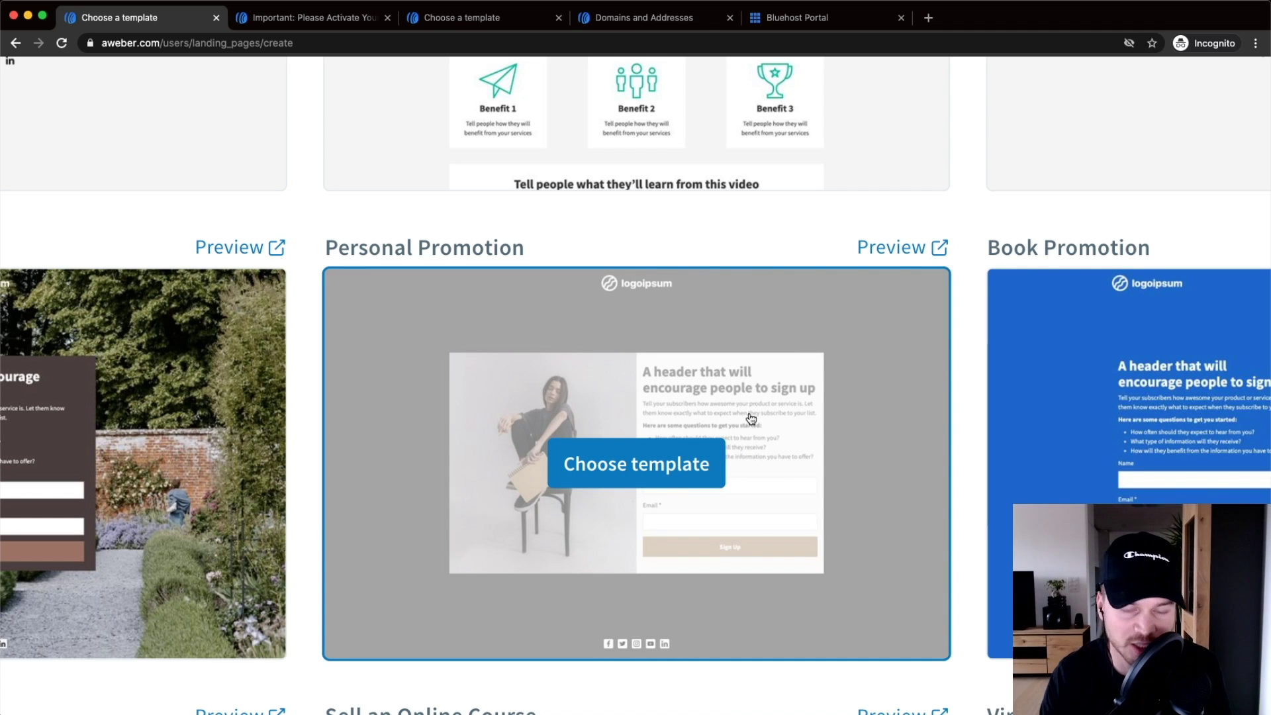
click(643, 464)
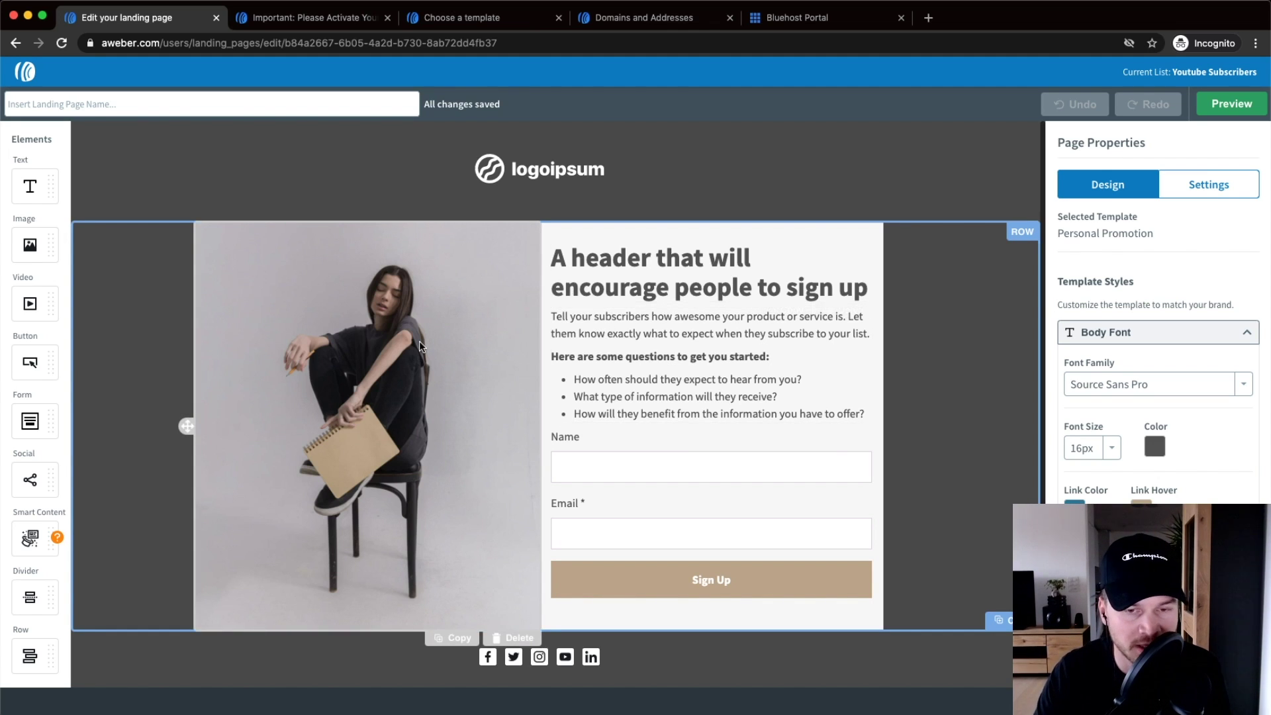
- Open the Image settings for the template's woman-on-chair photo
click(393, 320)
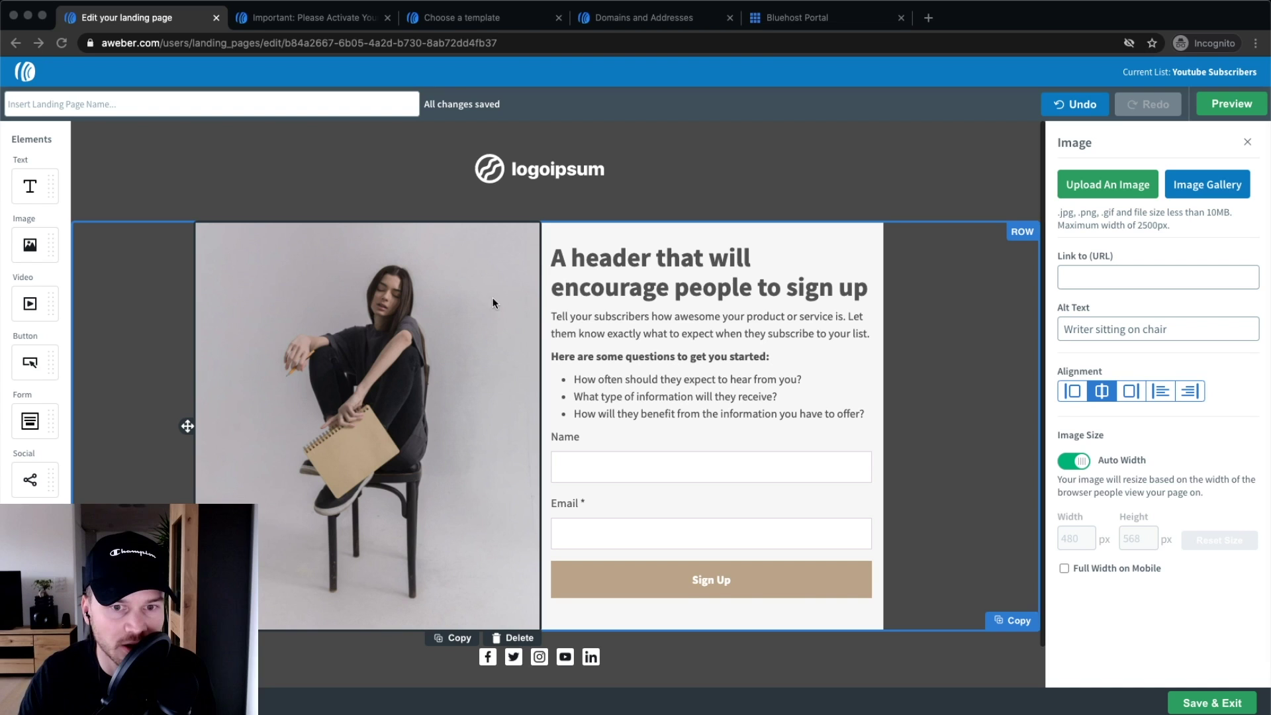
drag(36, 242, 447, 216)
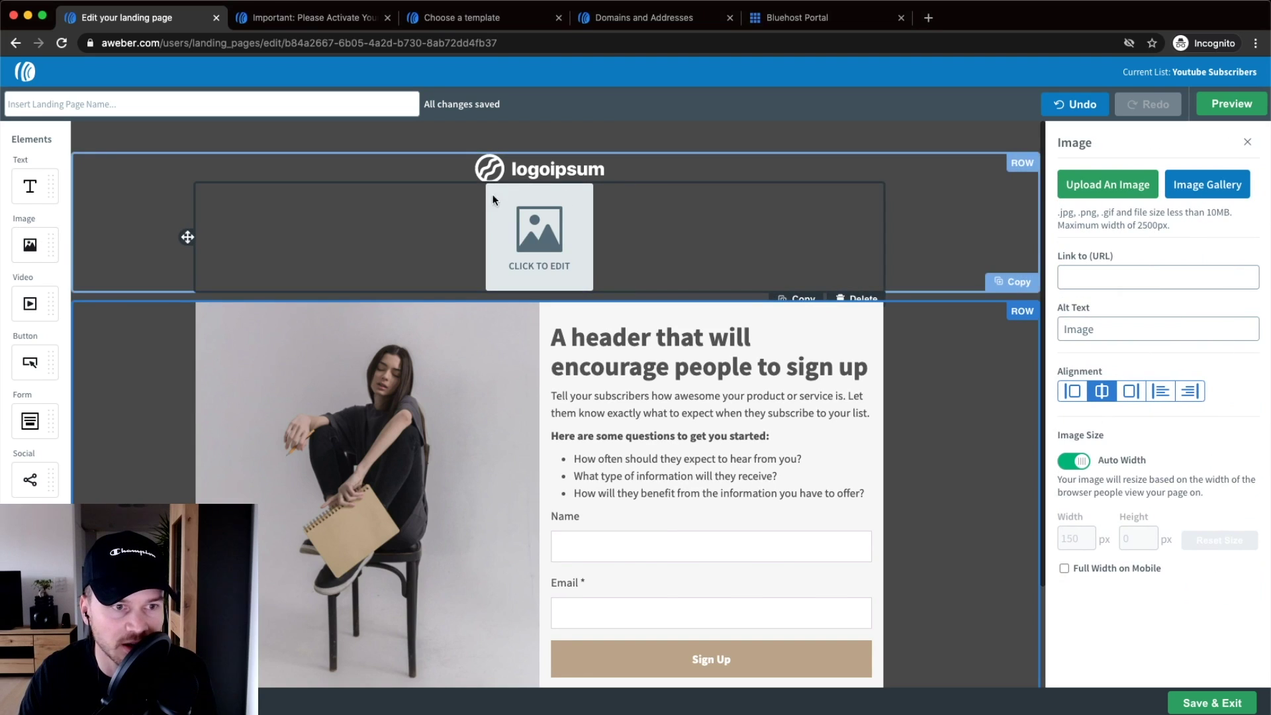
drag(30, 362, 457, 205)
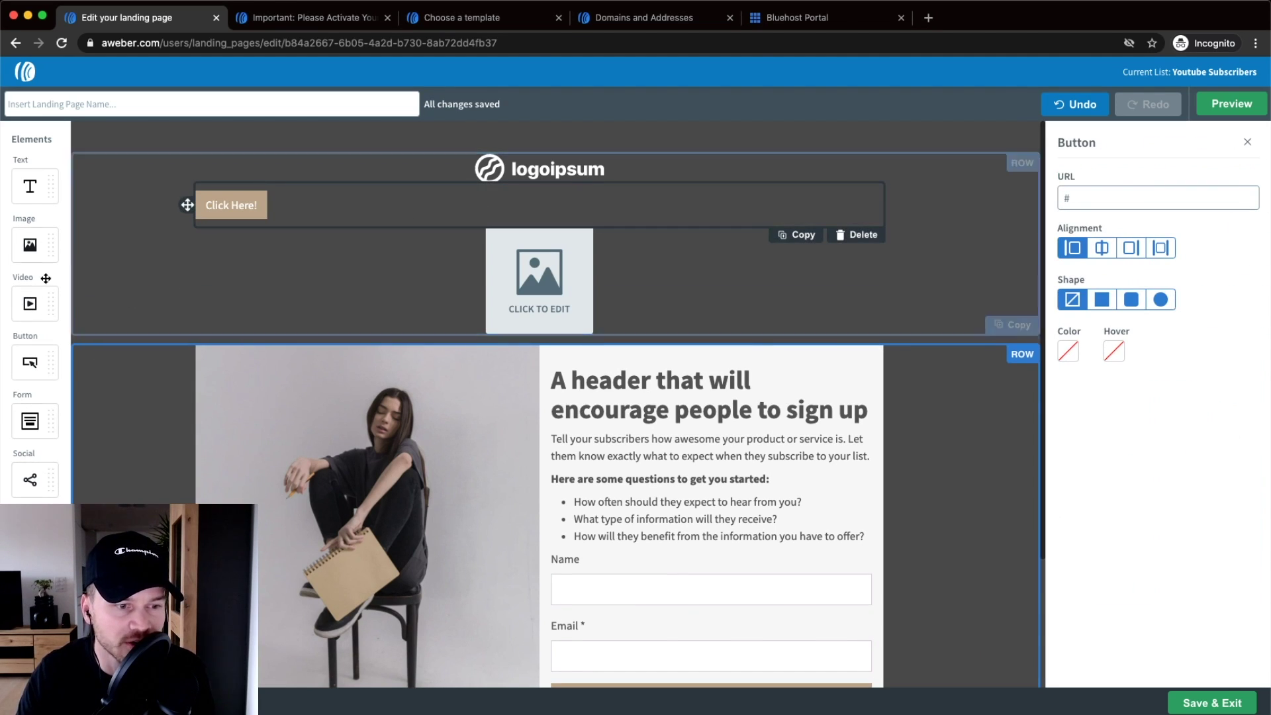
click(1049, 109)
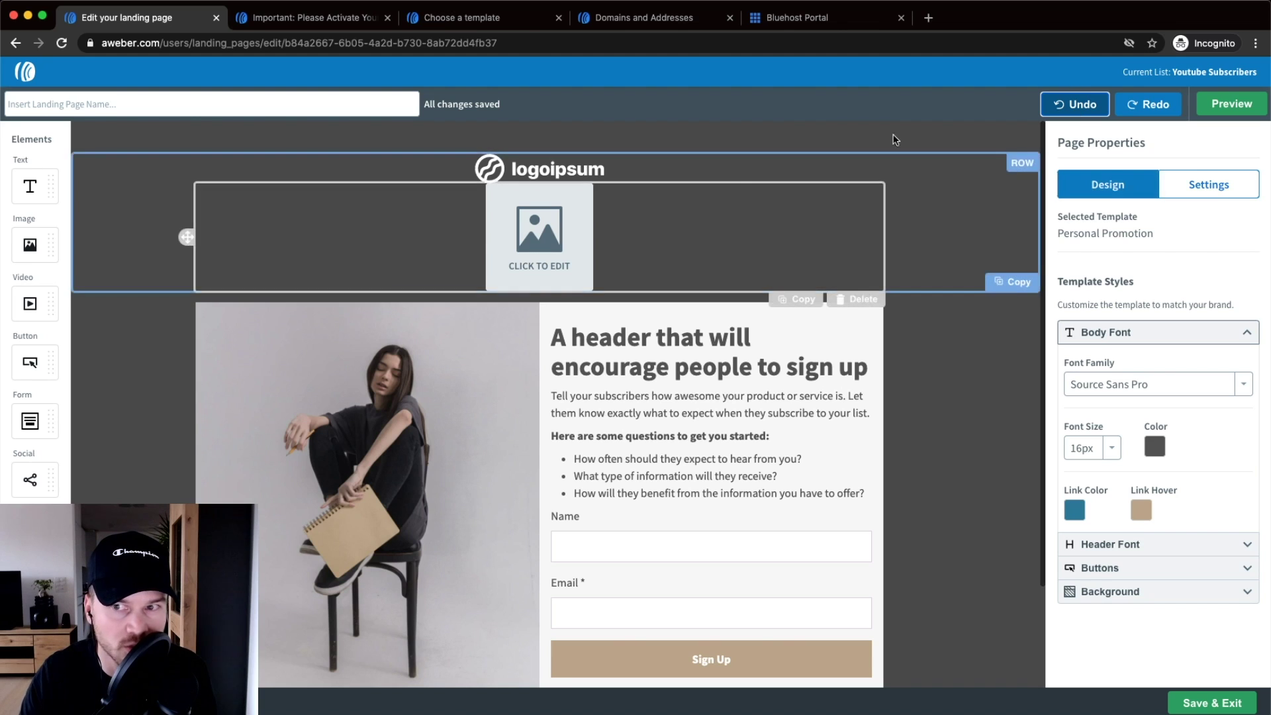
click(1054, 108)
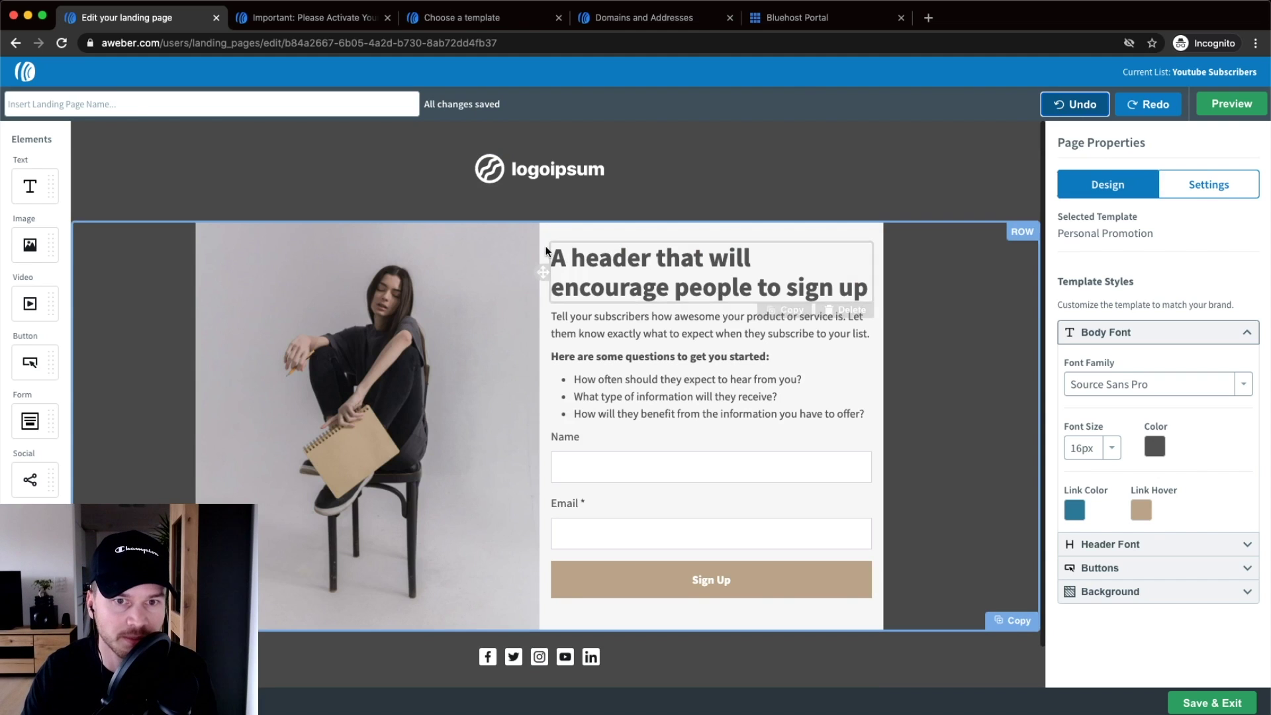
- Replace the header logo with the uploaded Logo_white.png and shrink it to 268 × 38 px
click(576, 168)
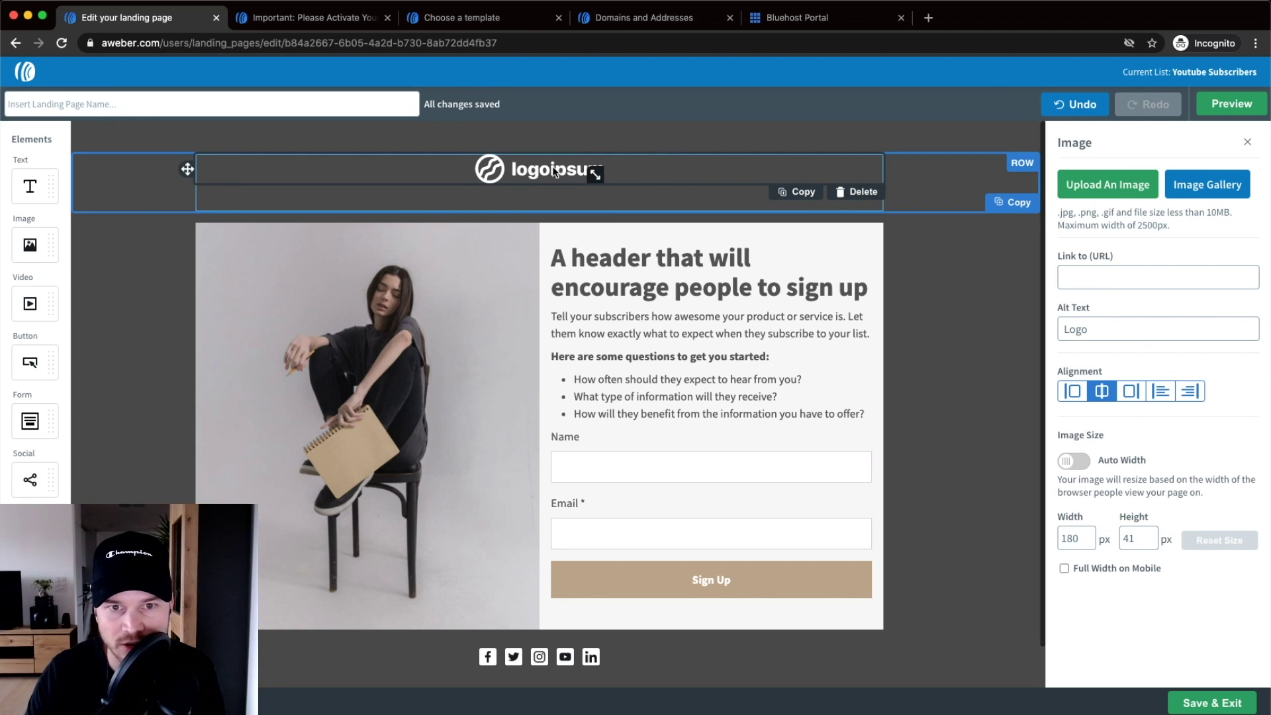
click(1130, 190)
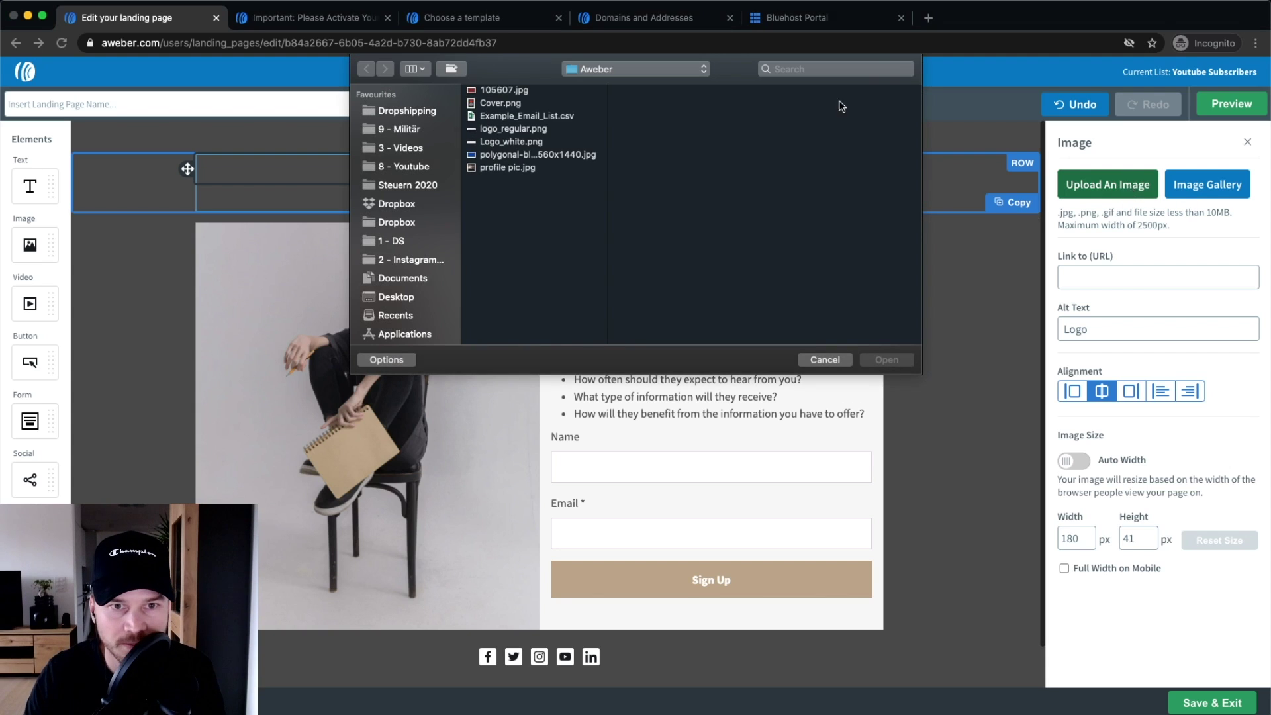
click(516, 142)
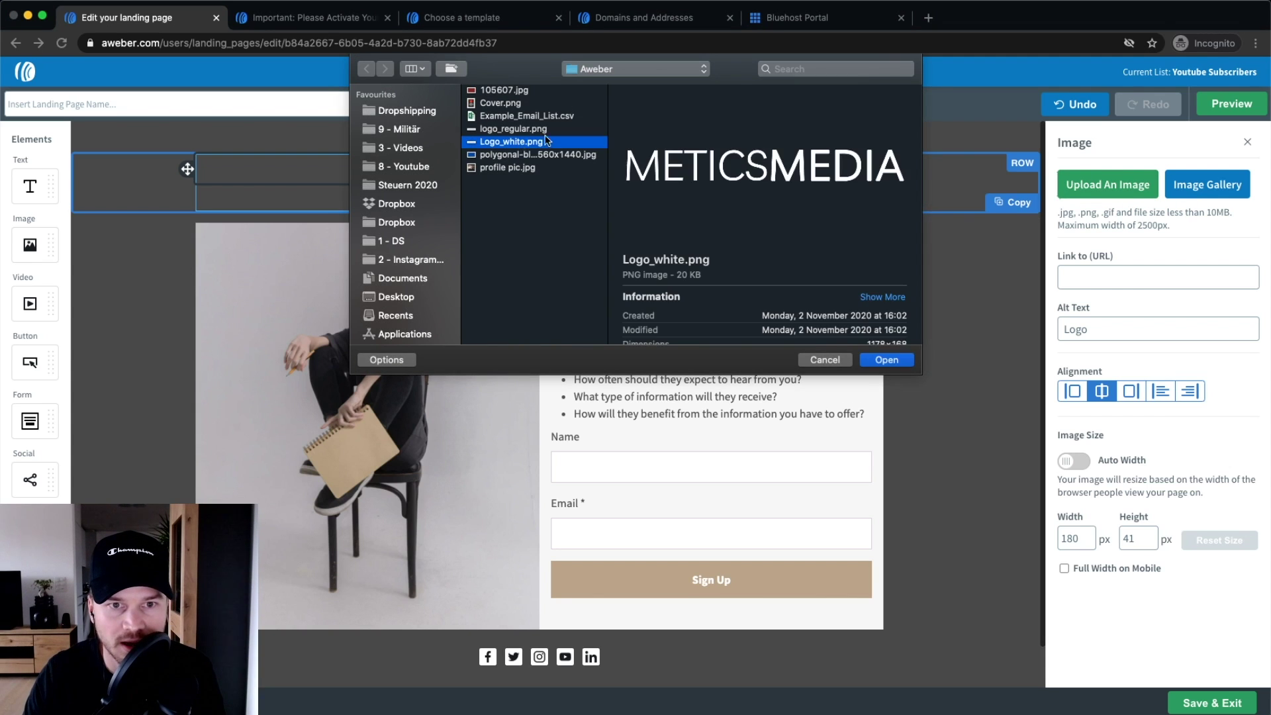
click(883, 360)
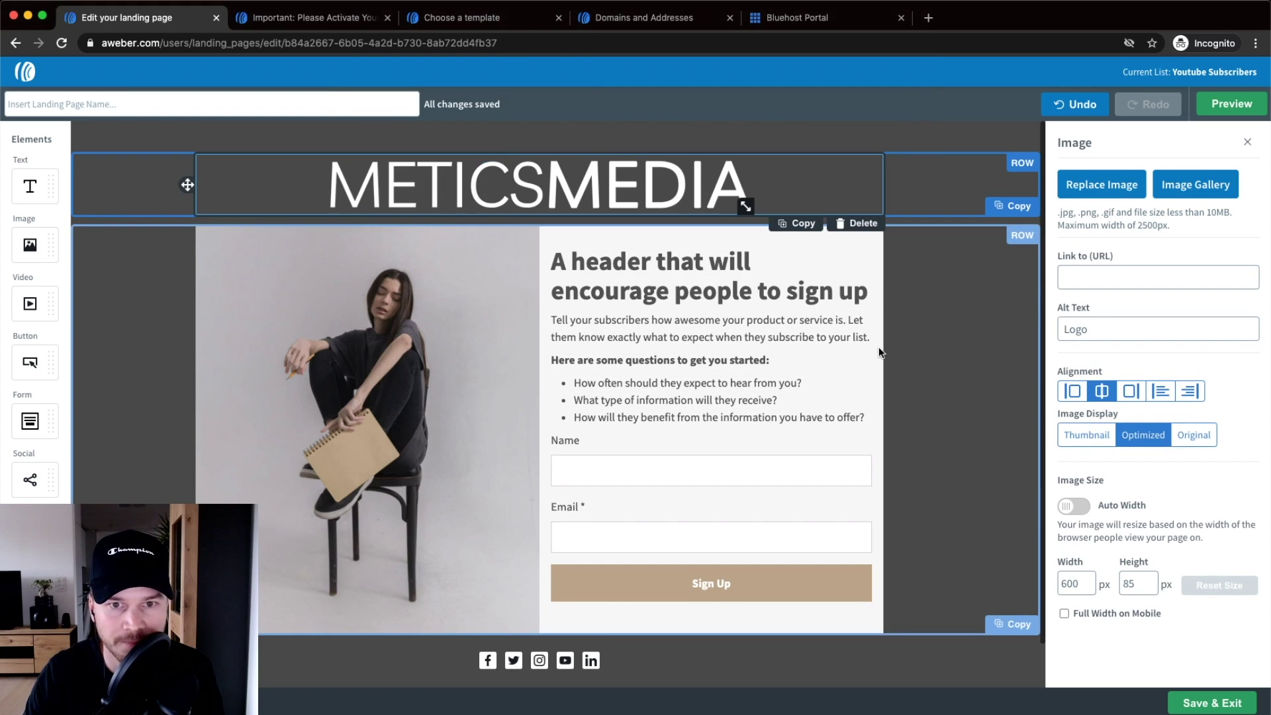
drag(746, 207, 611, 175)
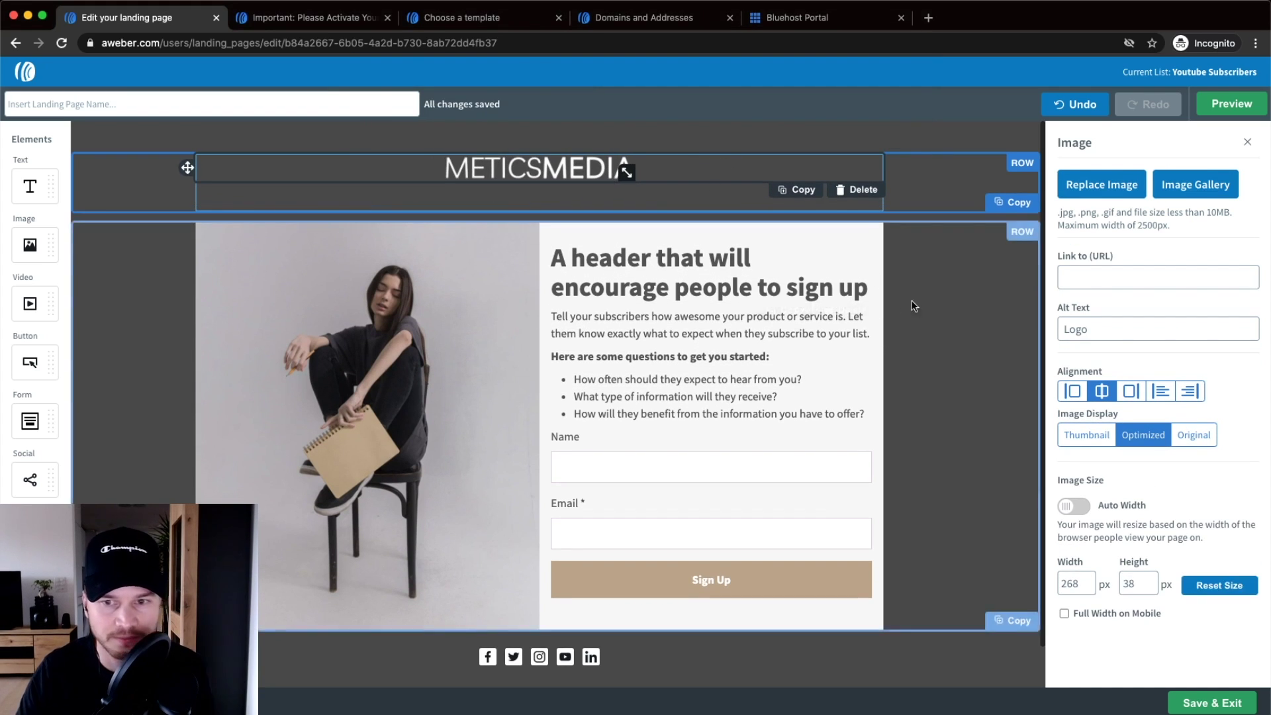
click(952, 291)
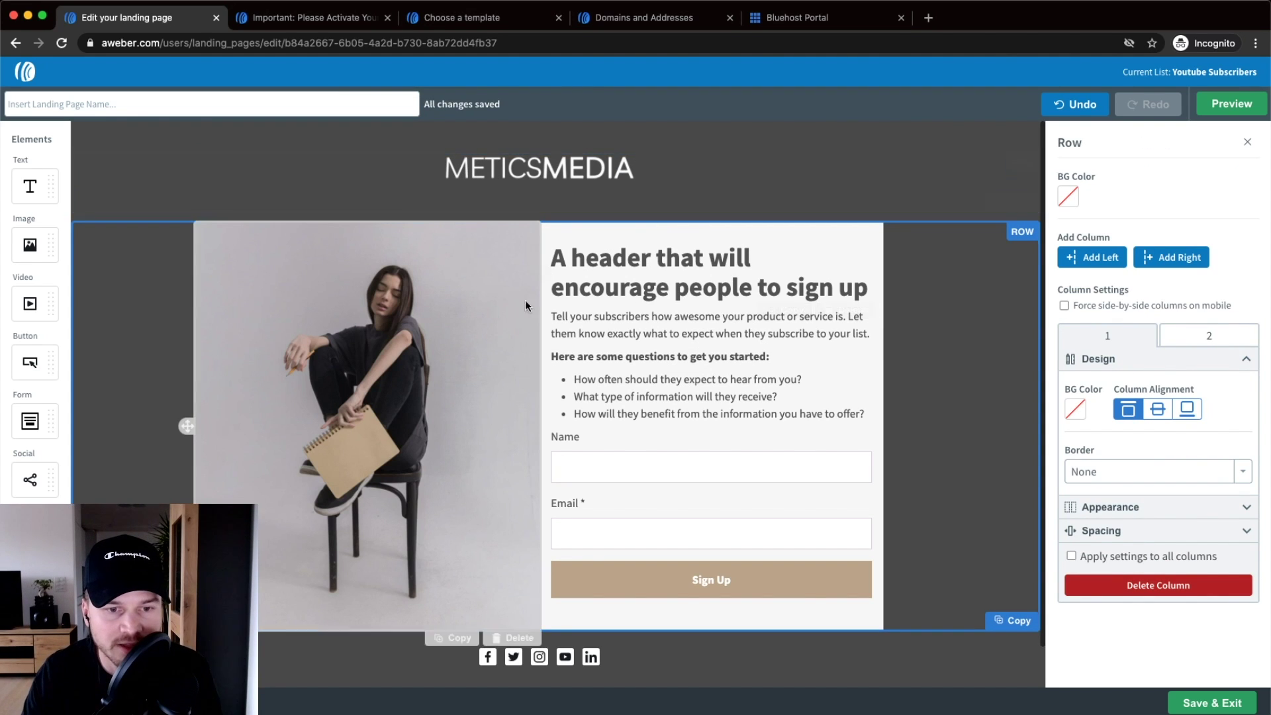
- Replace the woman-on-chair photo with the uploaded Cover.png YouTube checklist cover
scroll(340, 311, down, 1)
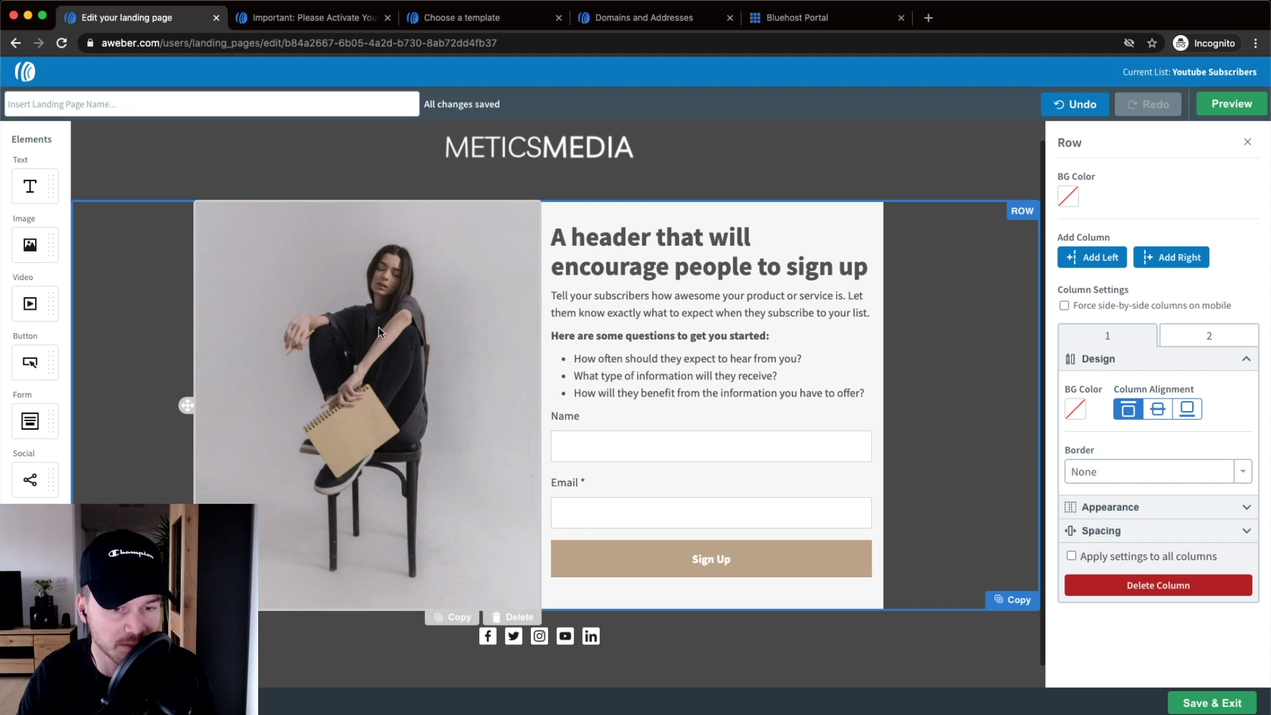
click(406, 329)
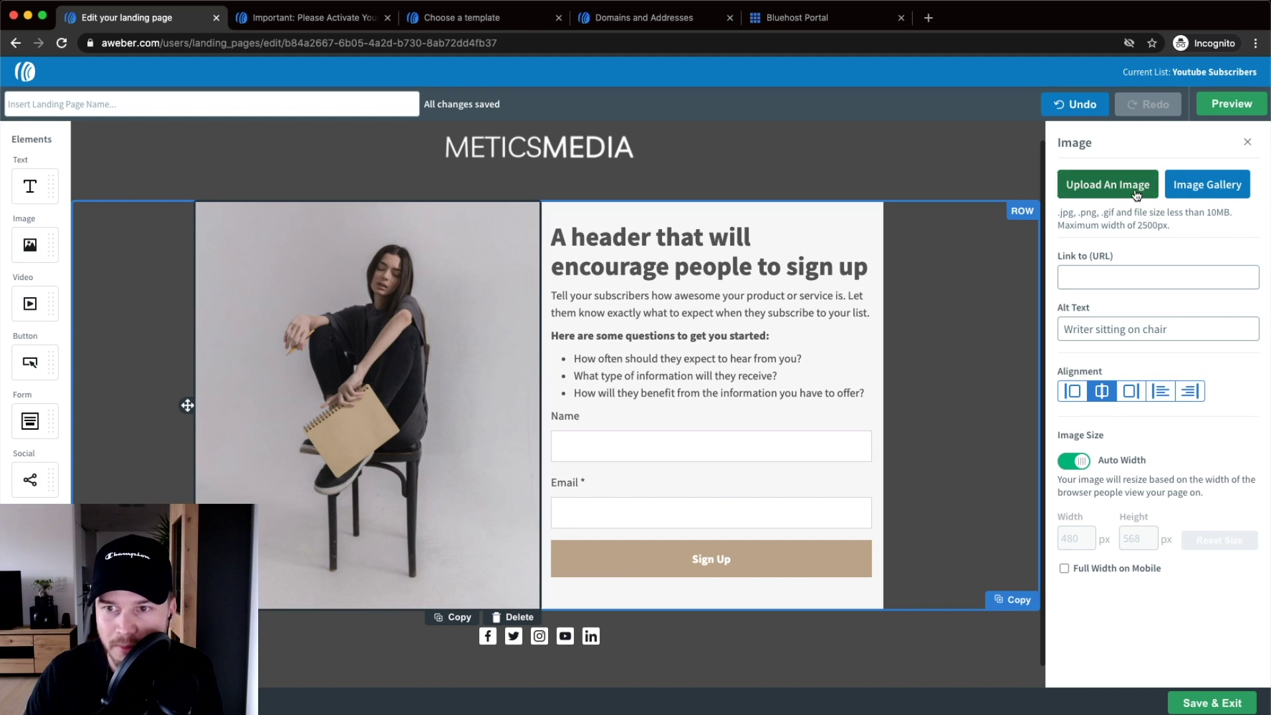
click(1155, 174)
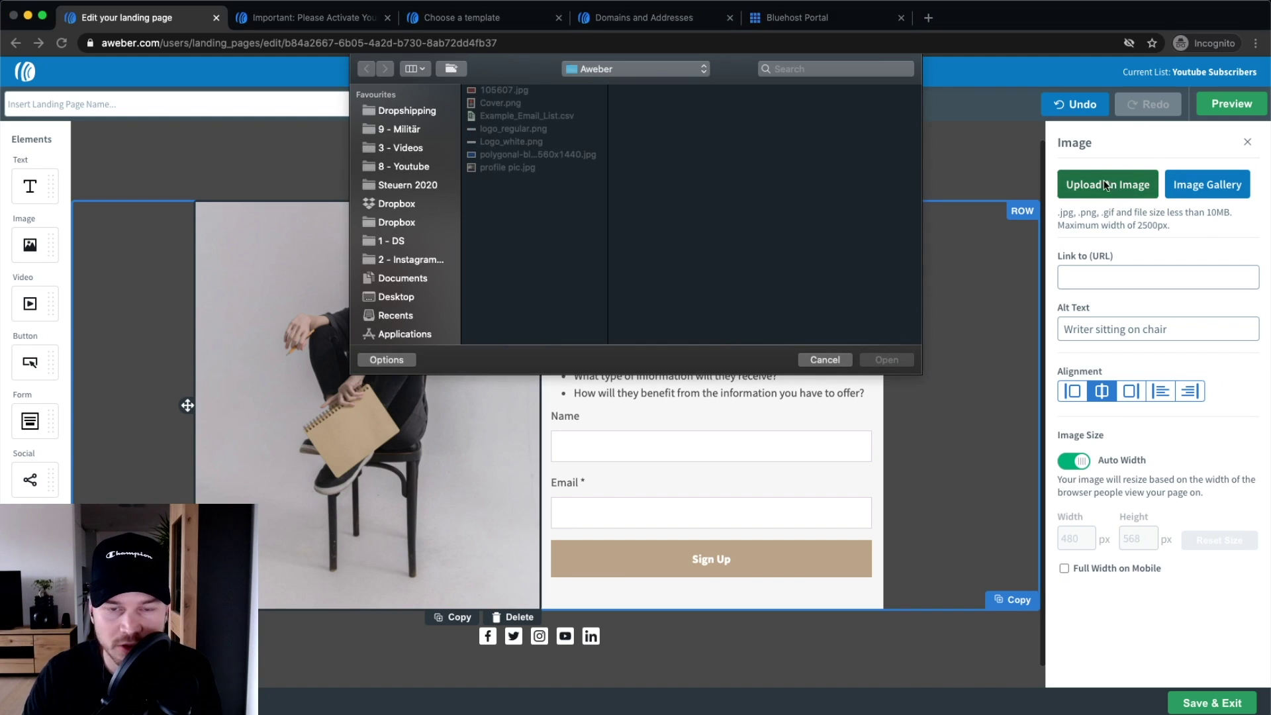
click(504, 104)
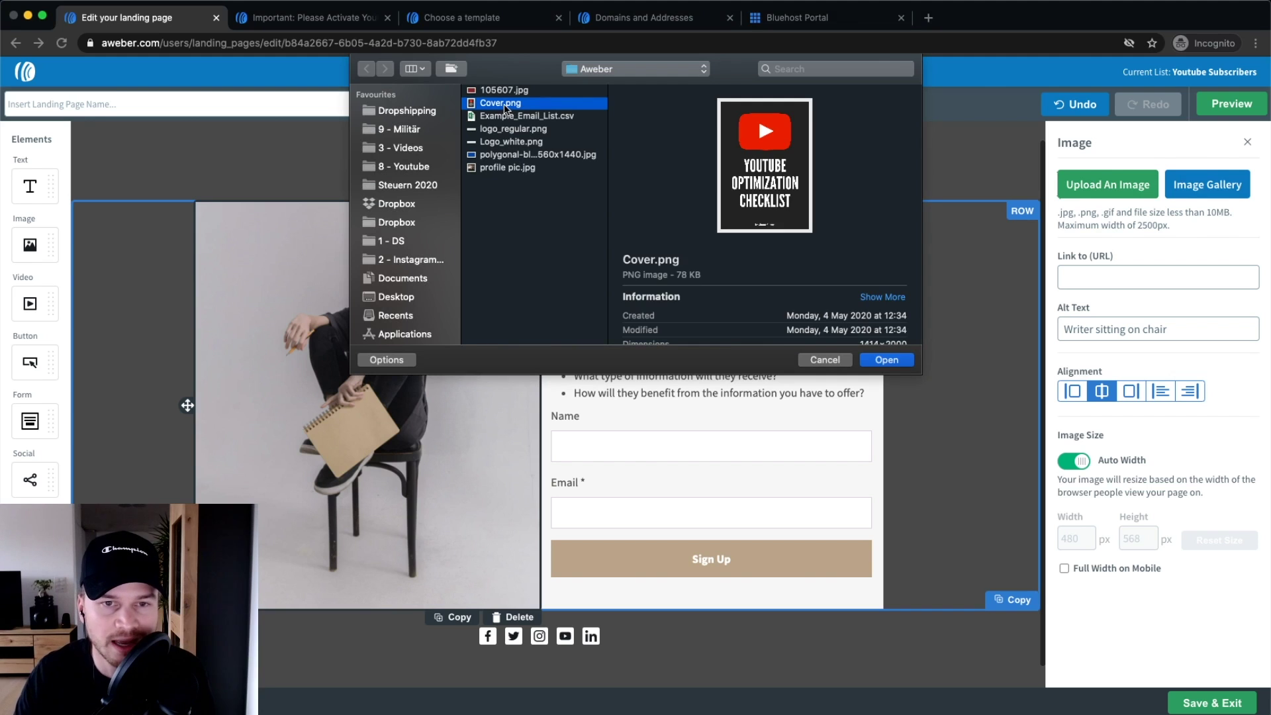
click(905, 365)
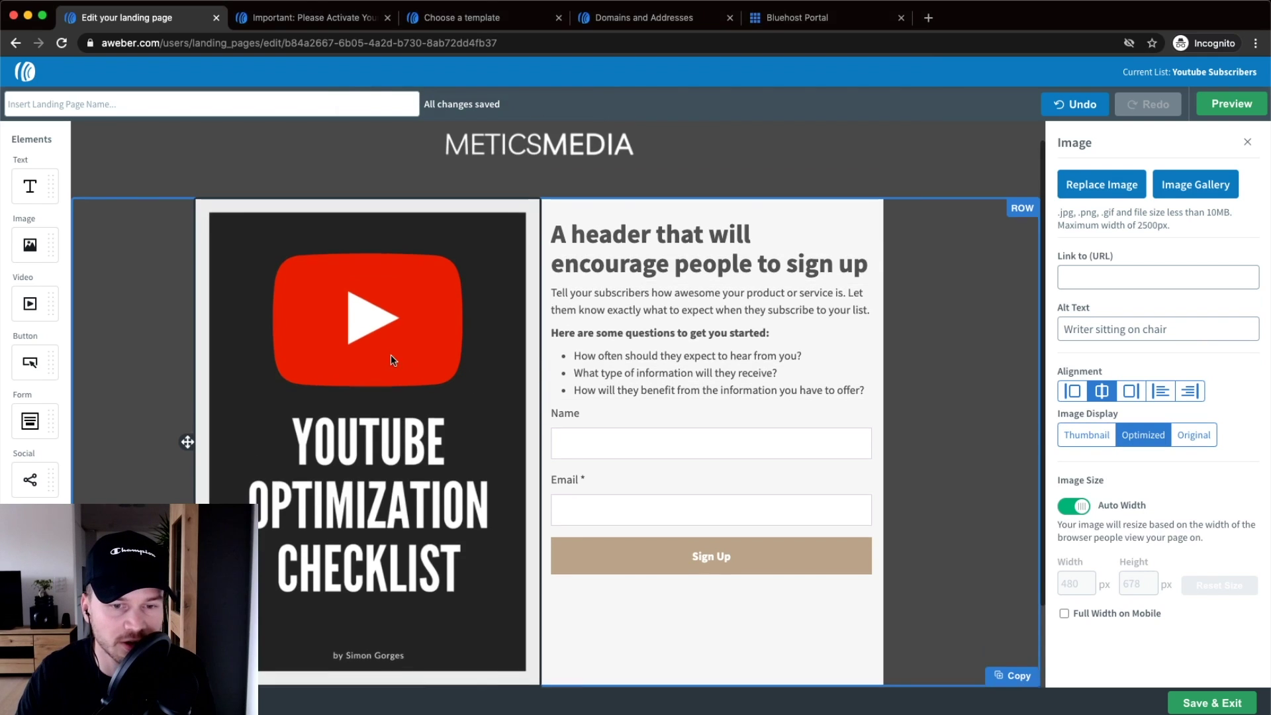
scroll(397, 345, down, 1)
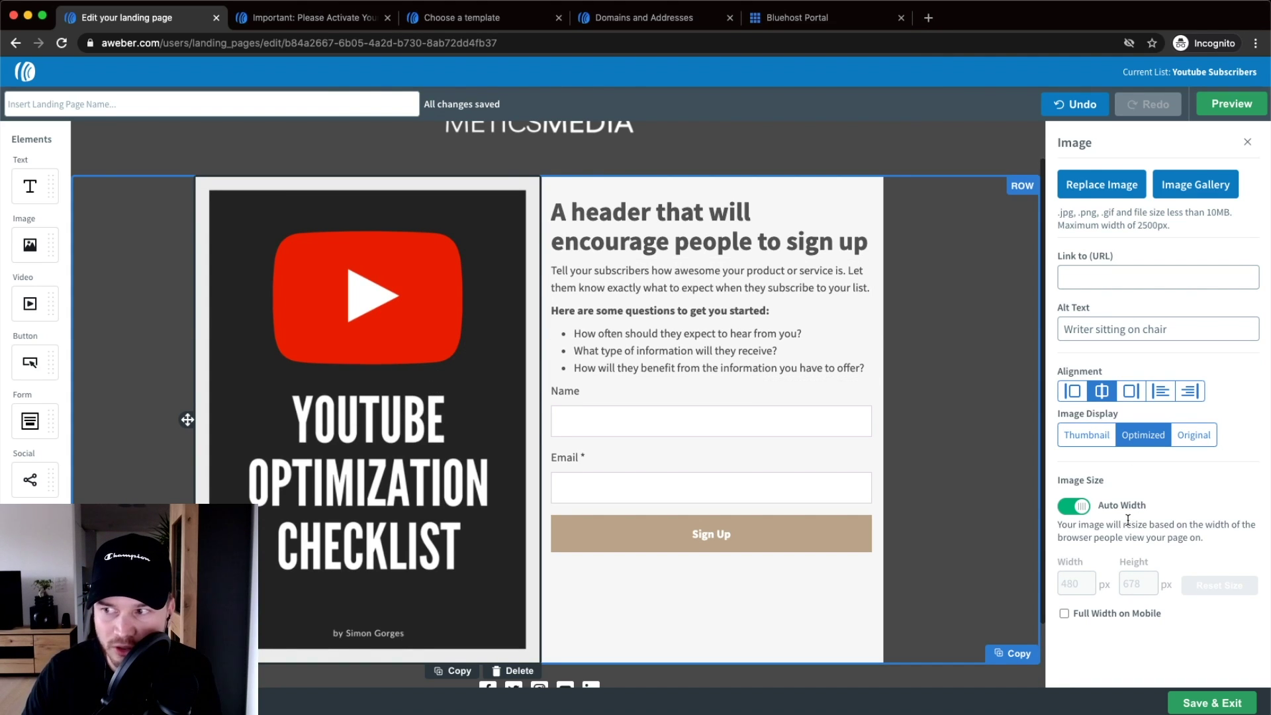
- Turn off Auto Width, widen the text column slightly, and resize the cover to 445 × 630 px
click(1073, 507)
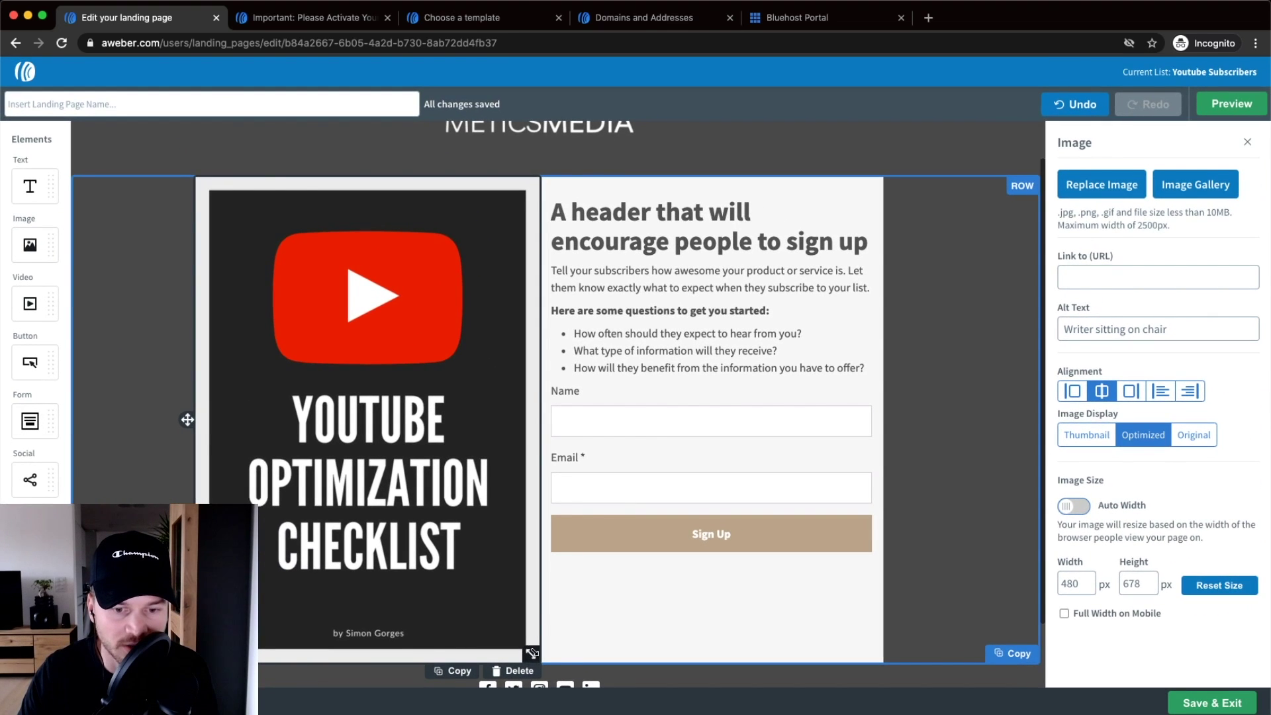
drag(532, 653, 490, 599)
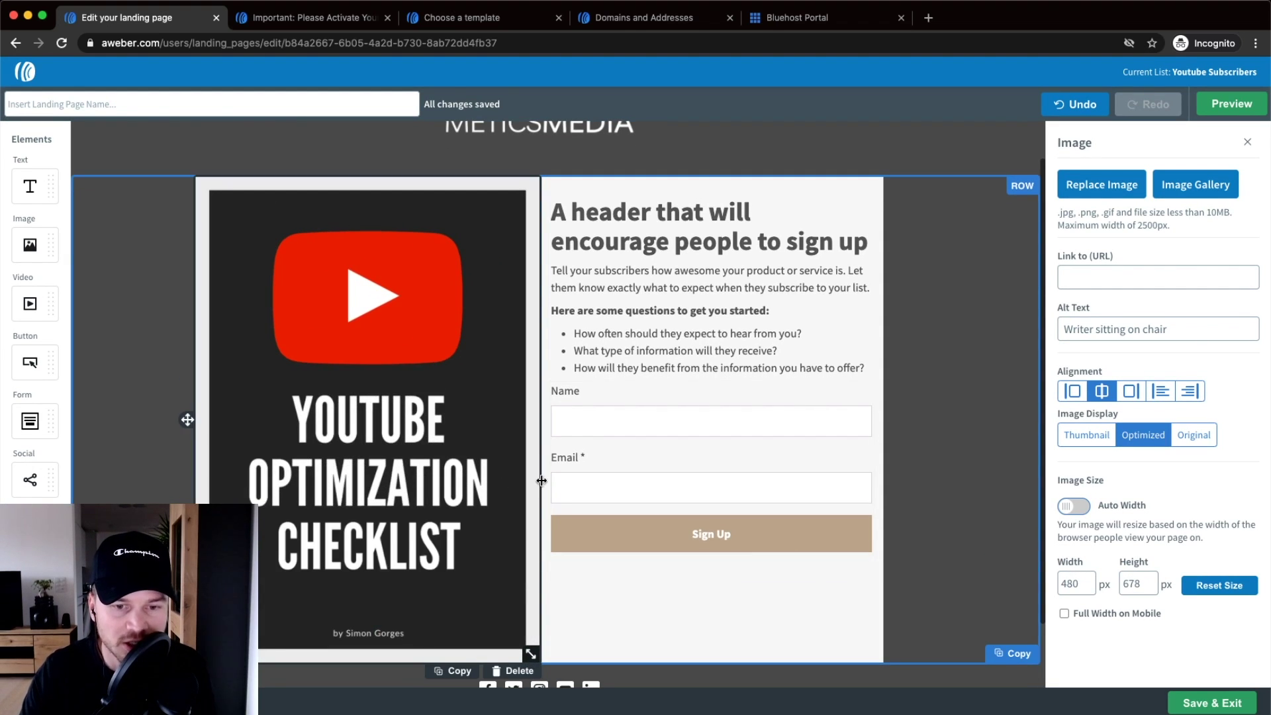
drag(541, 481, 523, 480)
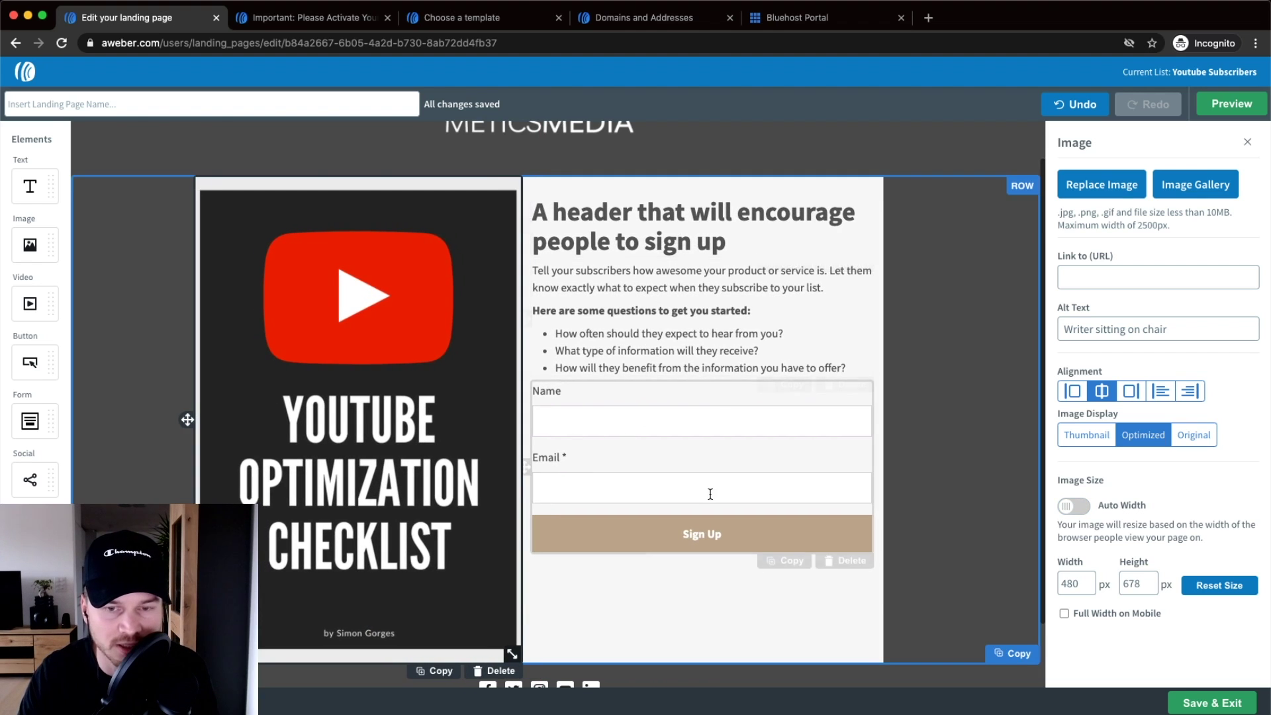
drag(525, 365, 514, 586)
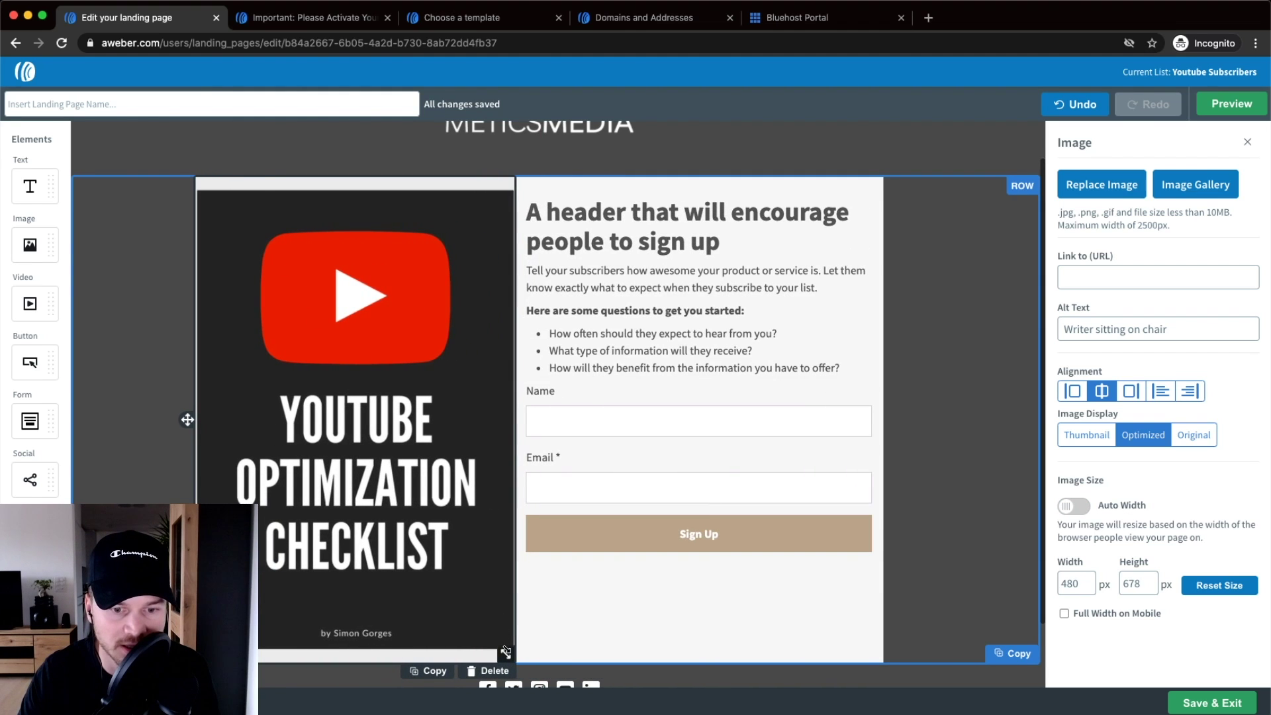
drag(506, 651, 500, 625)
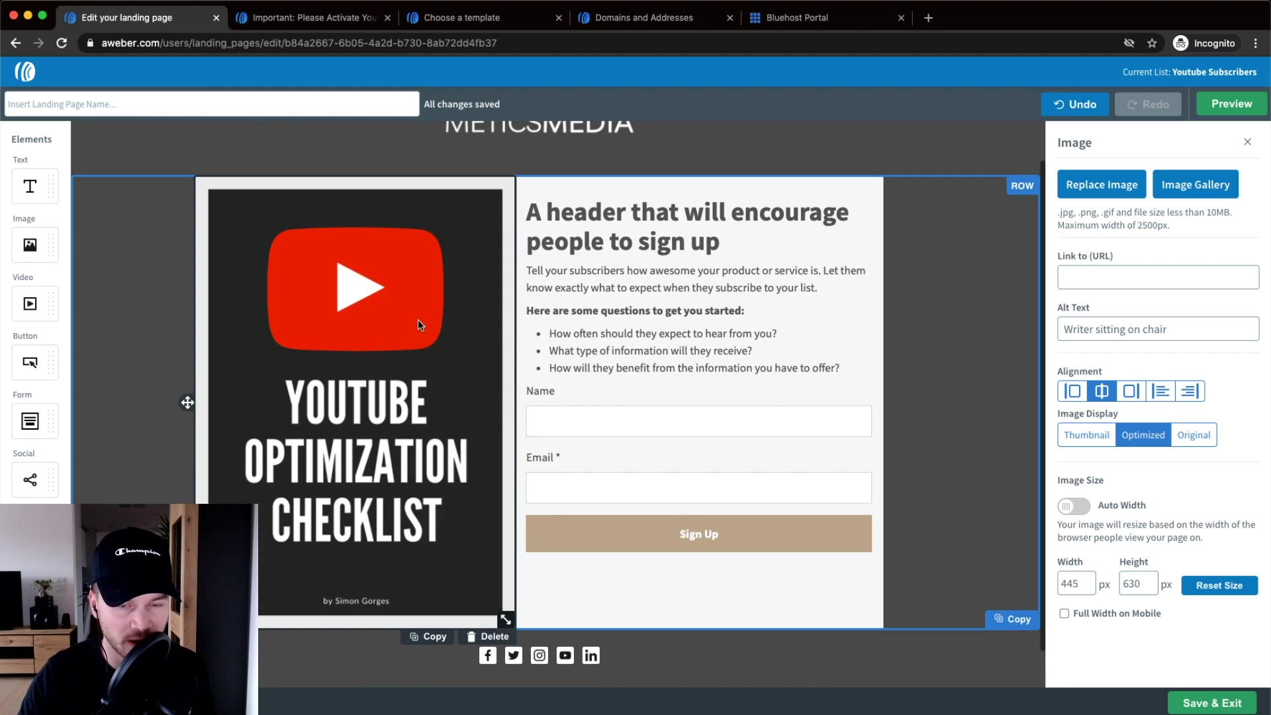
- Select the main content row and bring up column 1's Spacing settings
click(307, 154)
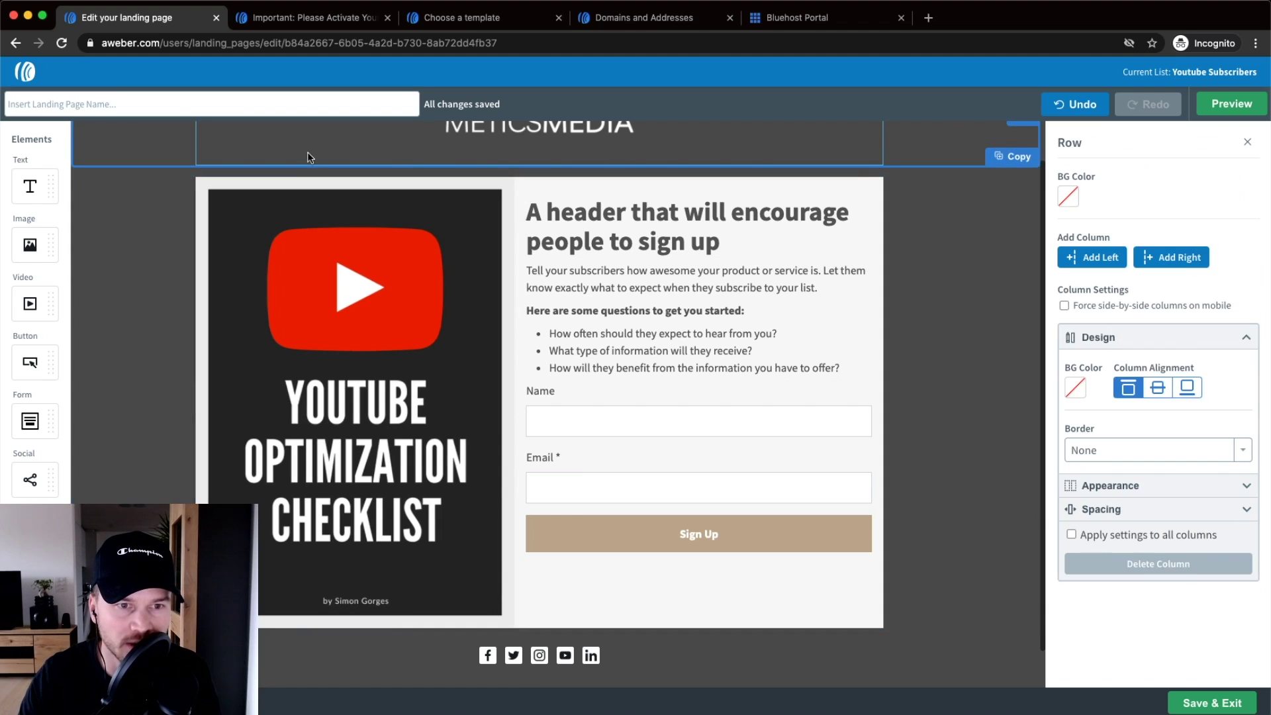
click(155, 228)
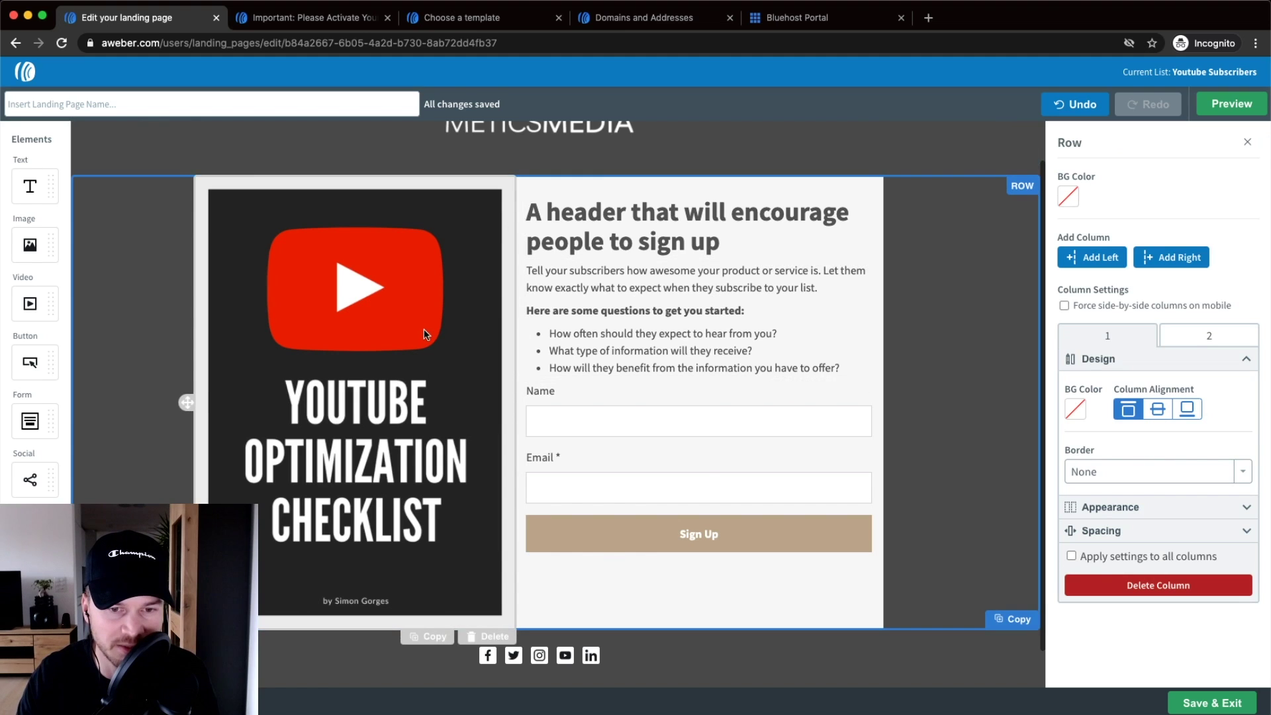
click(991, 244)
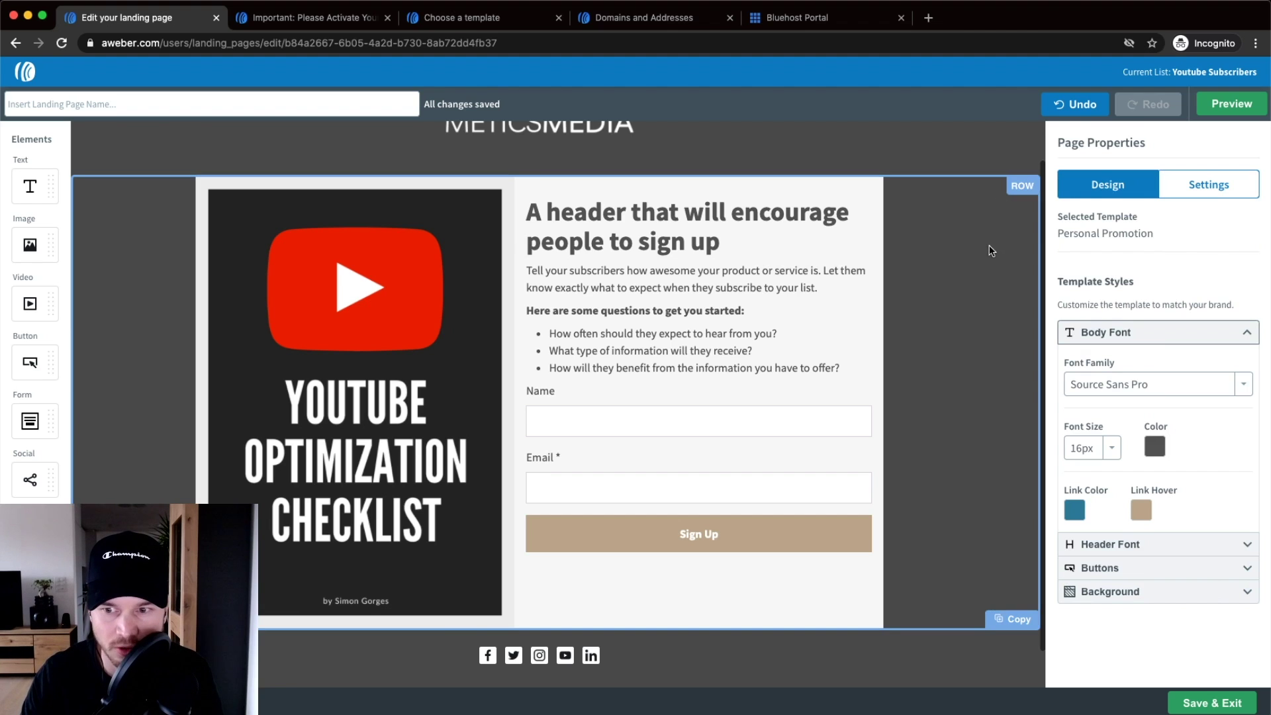
click(973, 194)
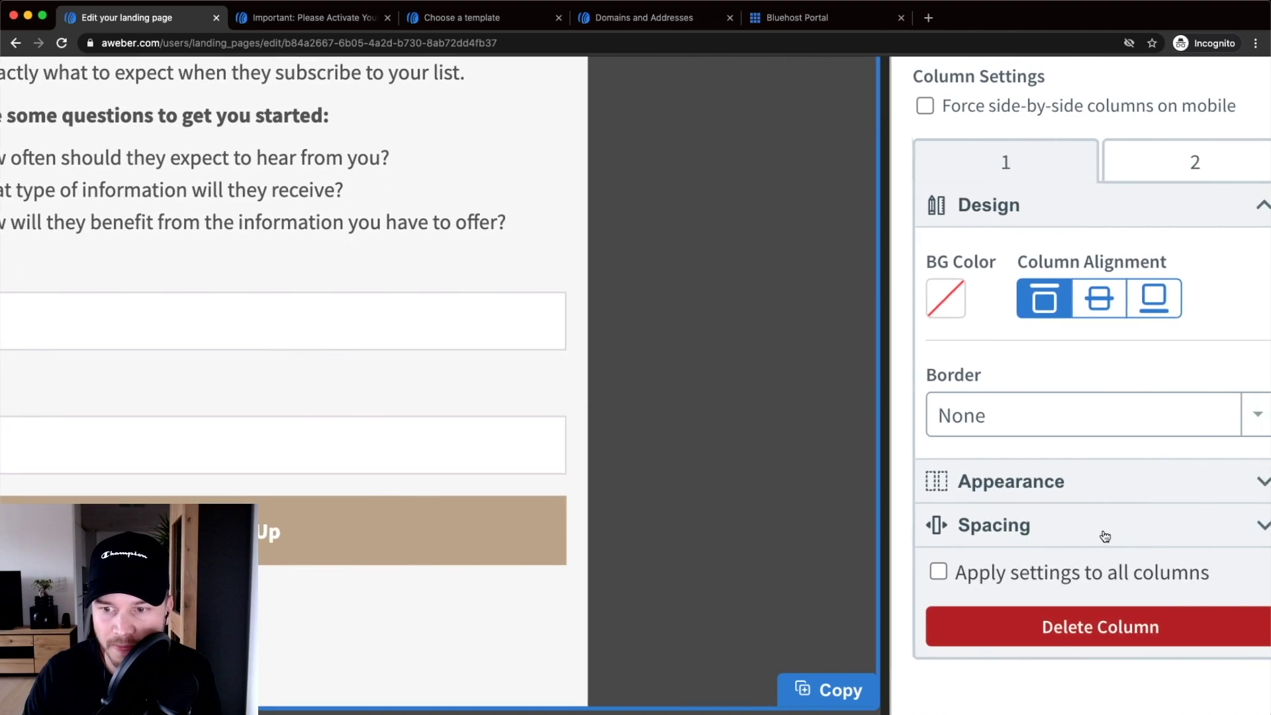
click(1112, 531)
- Enable individual-side margins and raise column 1's right margin to 25 px
scroll(1054, 490, down, 1)
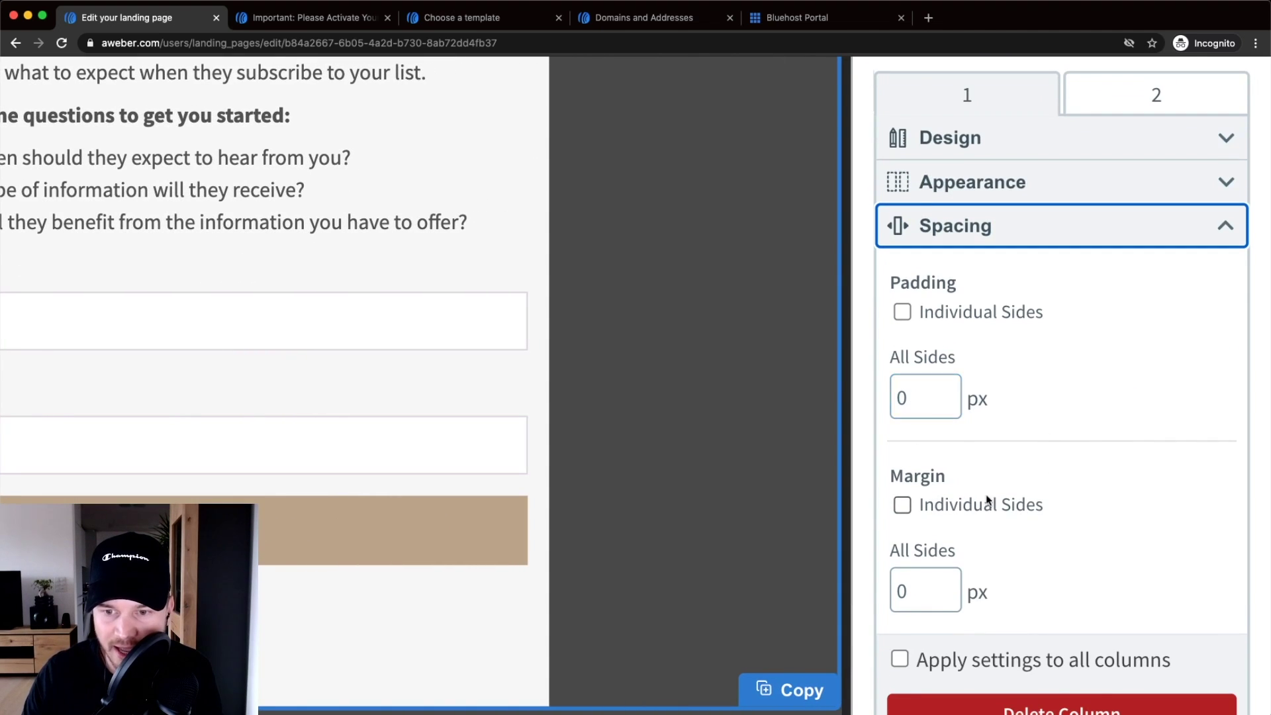
scroll(986, 494, down, 1)
scroll(909, 483, down, 1)
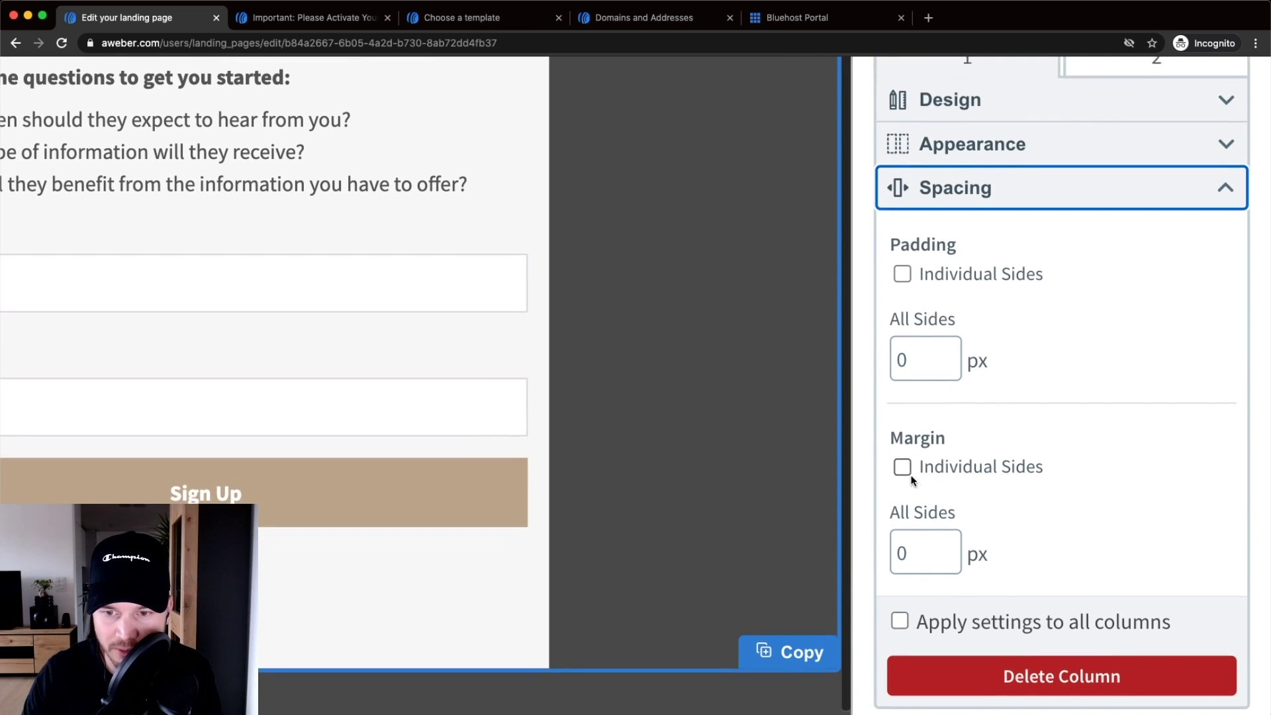
click(902, 457)
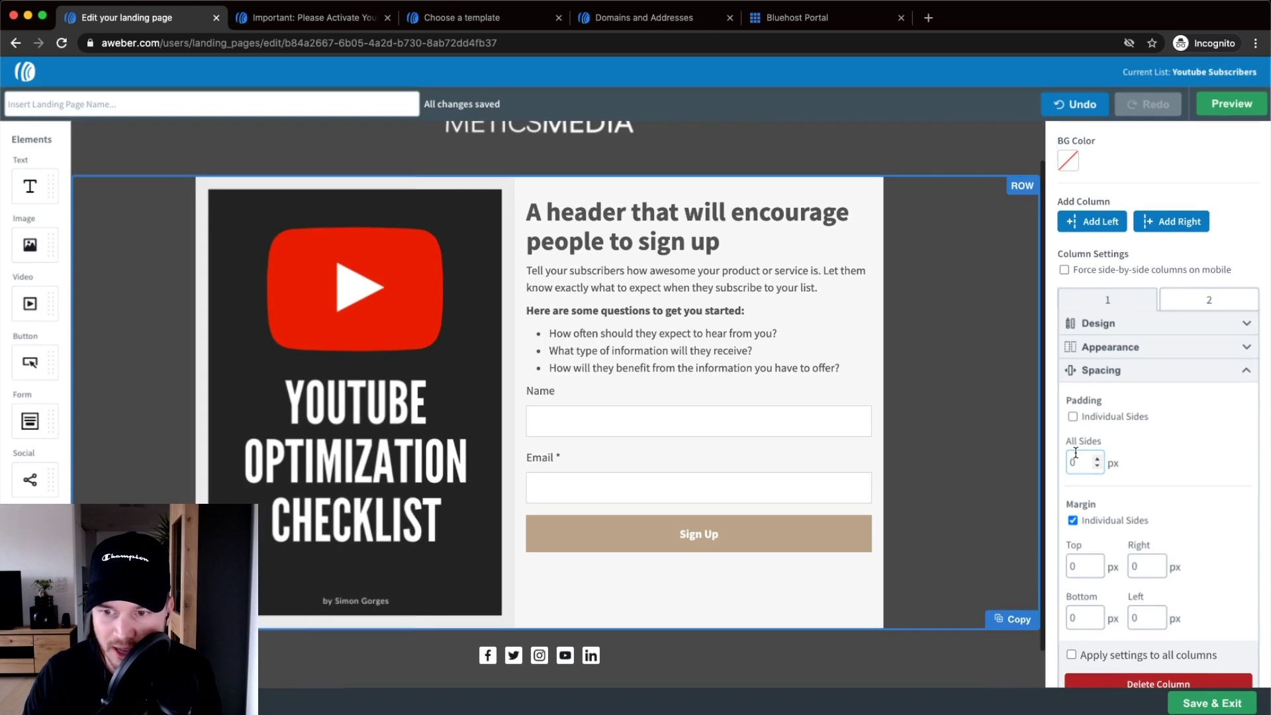
click(1049, 542)
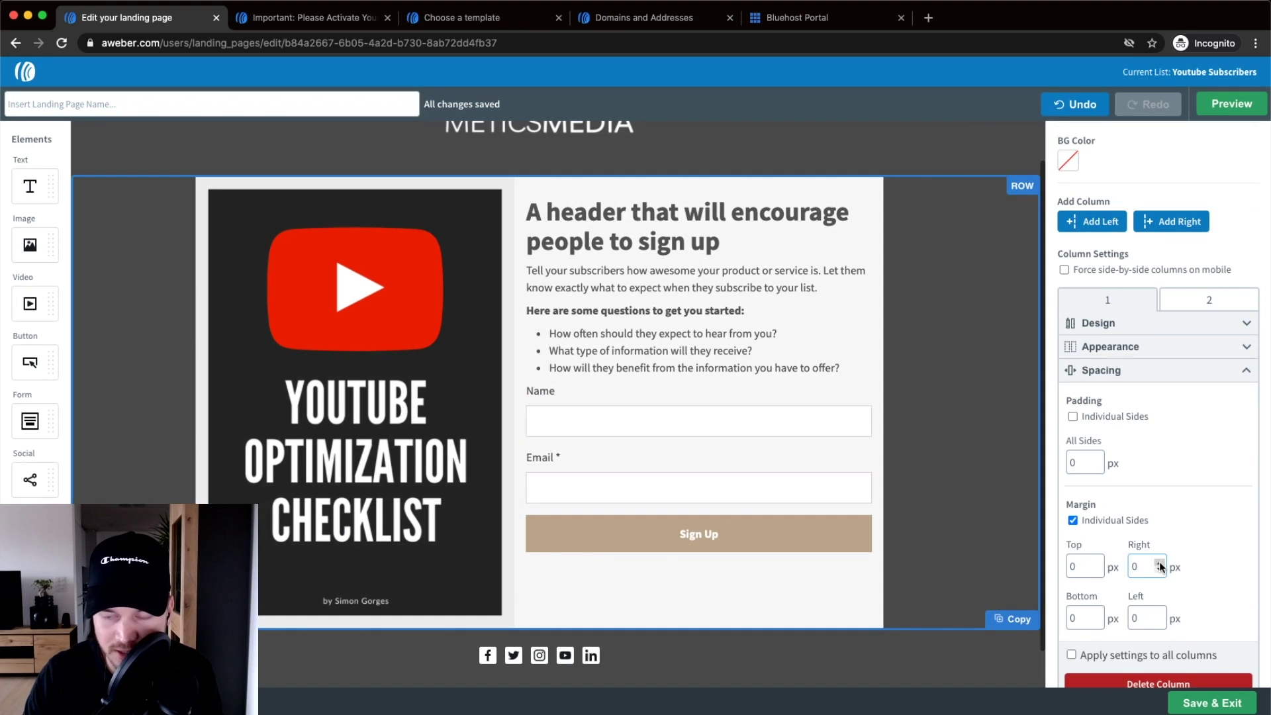
click(1160, 562)
click(1160, 562)
click(1160, 562)
click(1160, 562)
click(1160, 562)
click(1160, 562)
click(1160, 562)
click(1160, 562)
click(1160, 562)
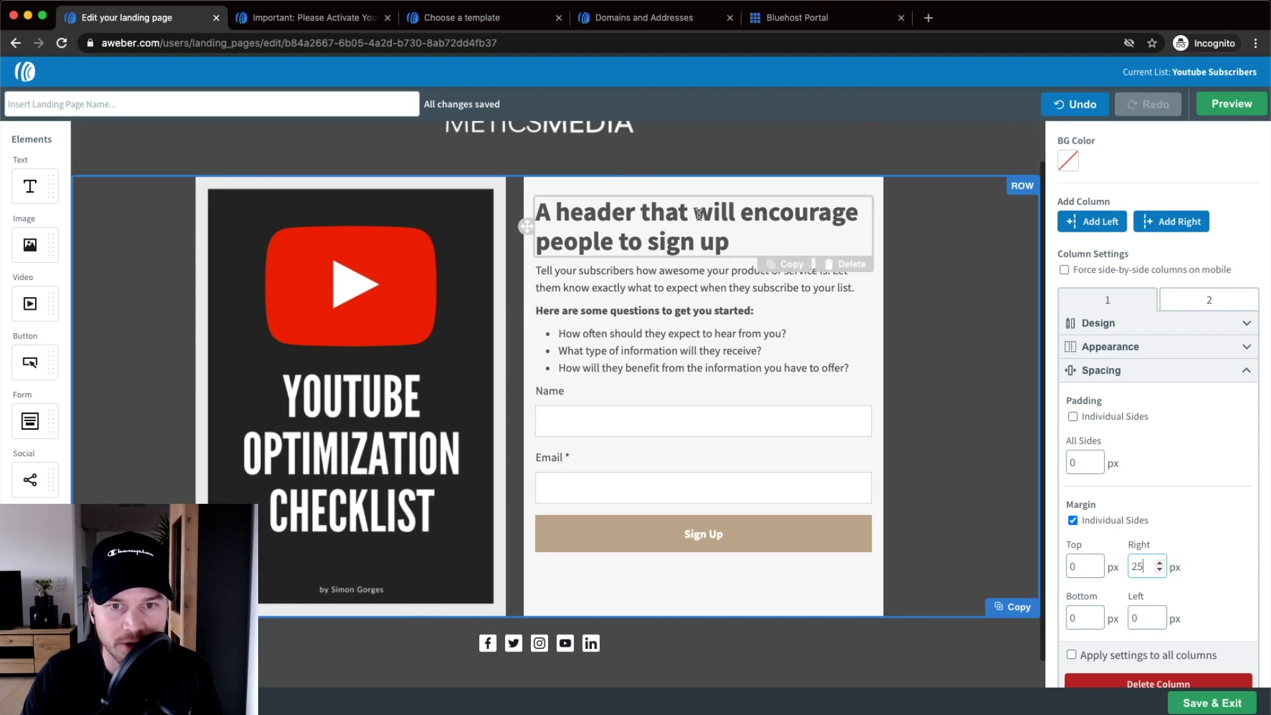
- Paste the headline 'Get my Youtube SEO Checklist for FREE!' and the new three-lesson description
drag(744, 242, 536, 212)
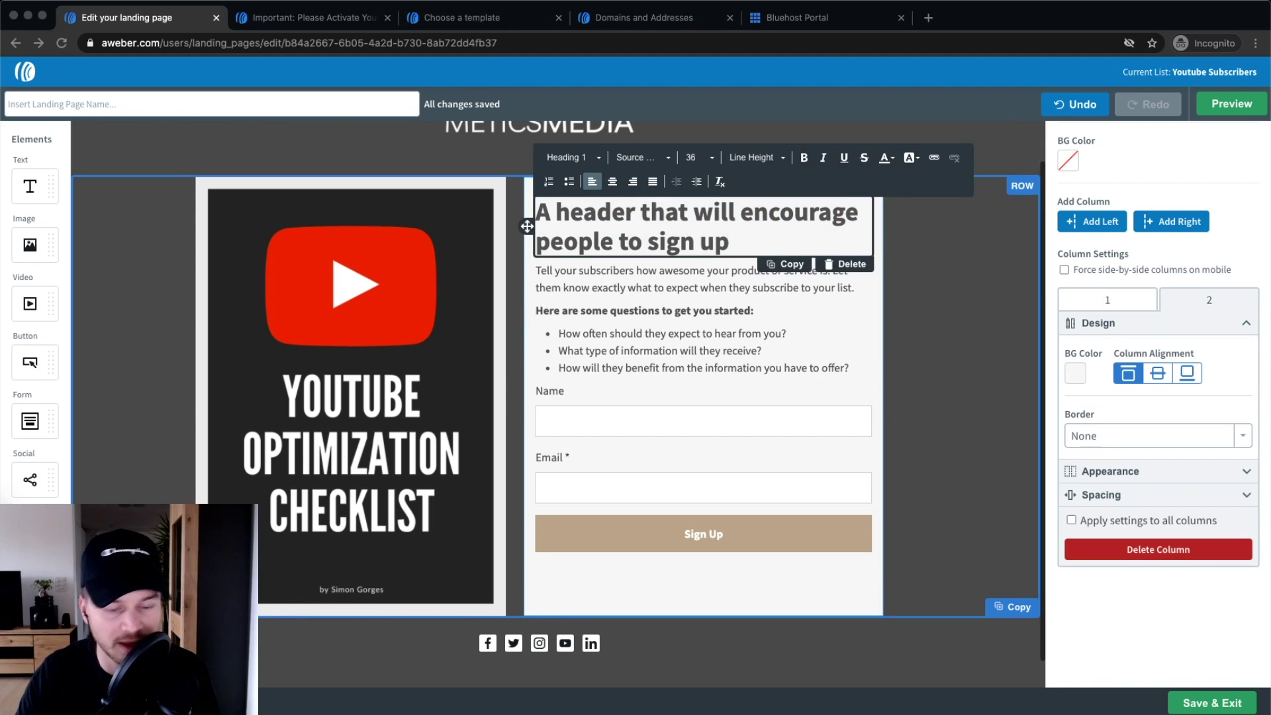
drag(715, 240, 533, 218)
text(Get my Youtube SEO Checklist for FREE!)
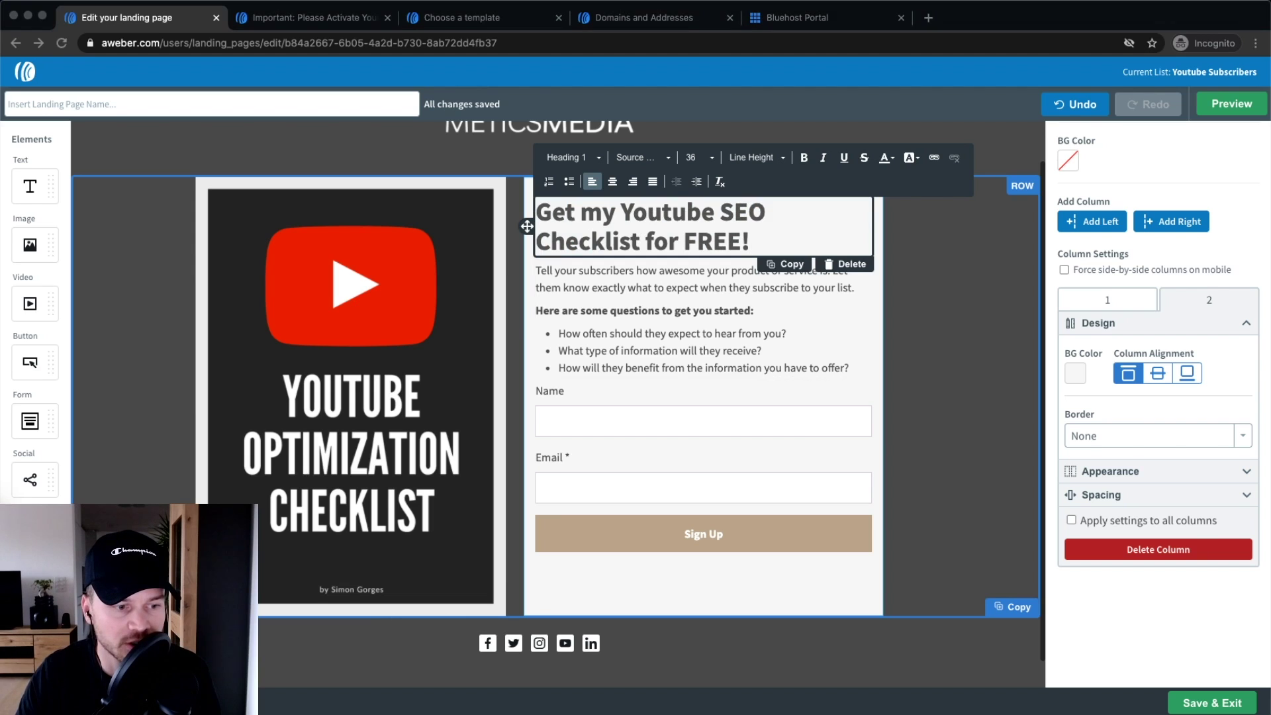
drag(853, 369, 854, 373)
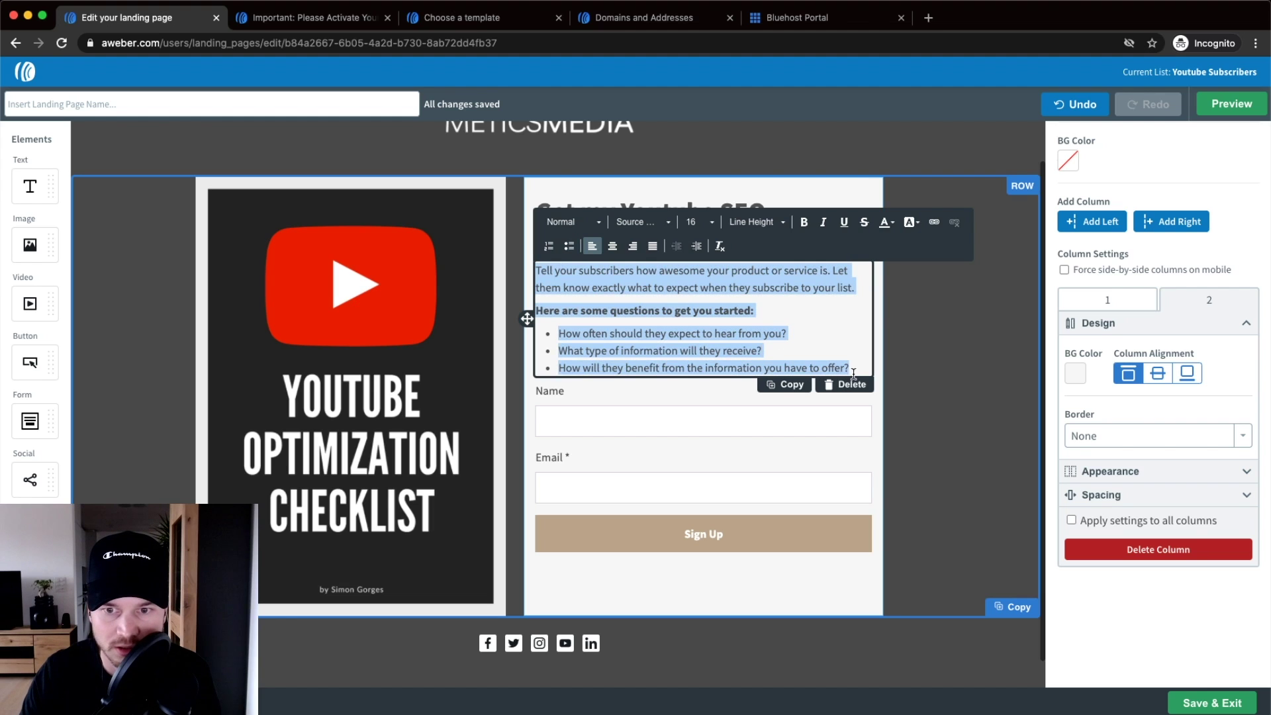
text(Discover my complete process of optimizing my videos for the youtube algorithm to rank #1 for my targeted keywords! You'll learn: How to find the right keywords How to optimize your video for a keyword How to boost your views using free tools)
click(938, 358)
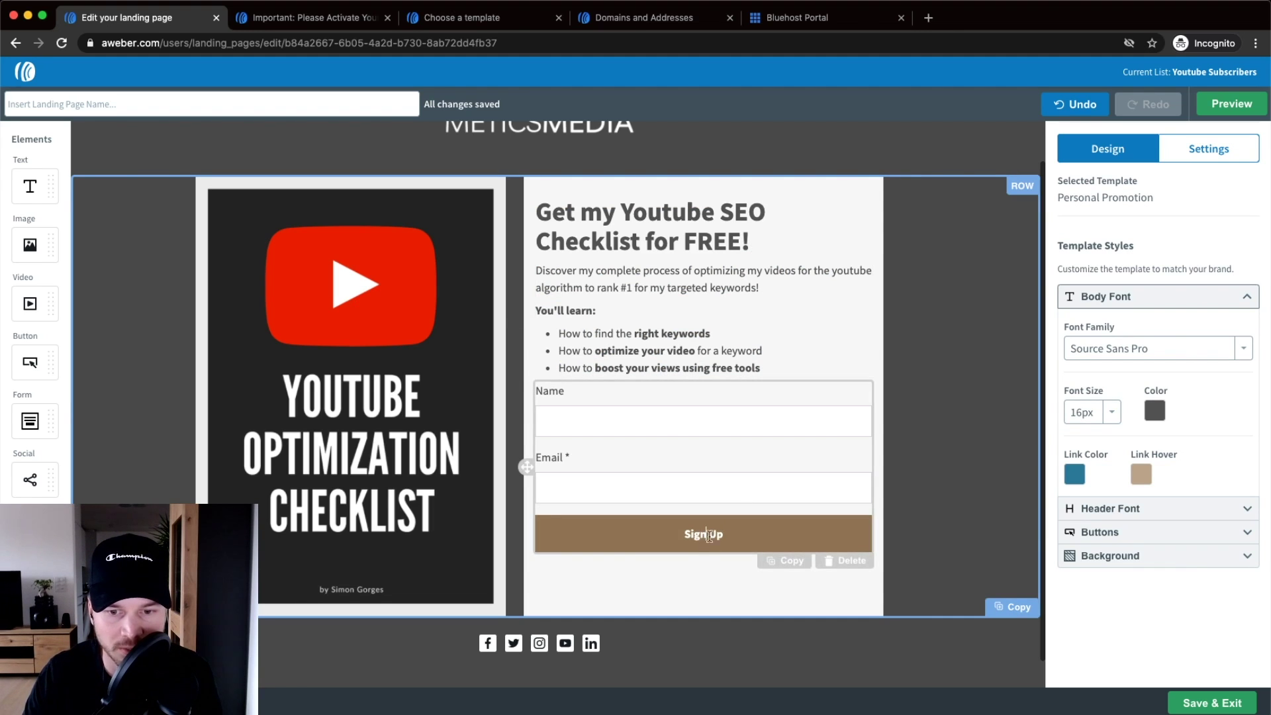
- Relabel the button 'Send it now!' and colour it green #30A542 with #38C54D hover
click(709, 535)
text(Send it now!)
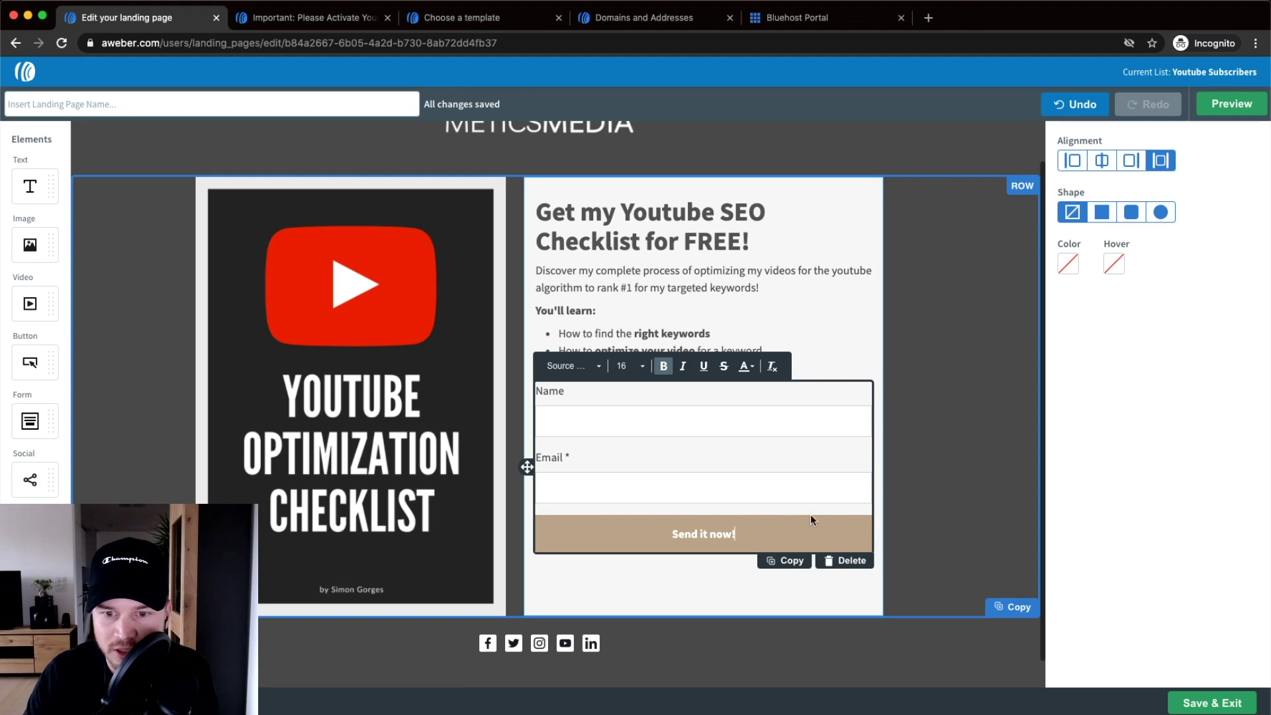
click(1070, 266)
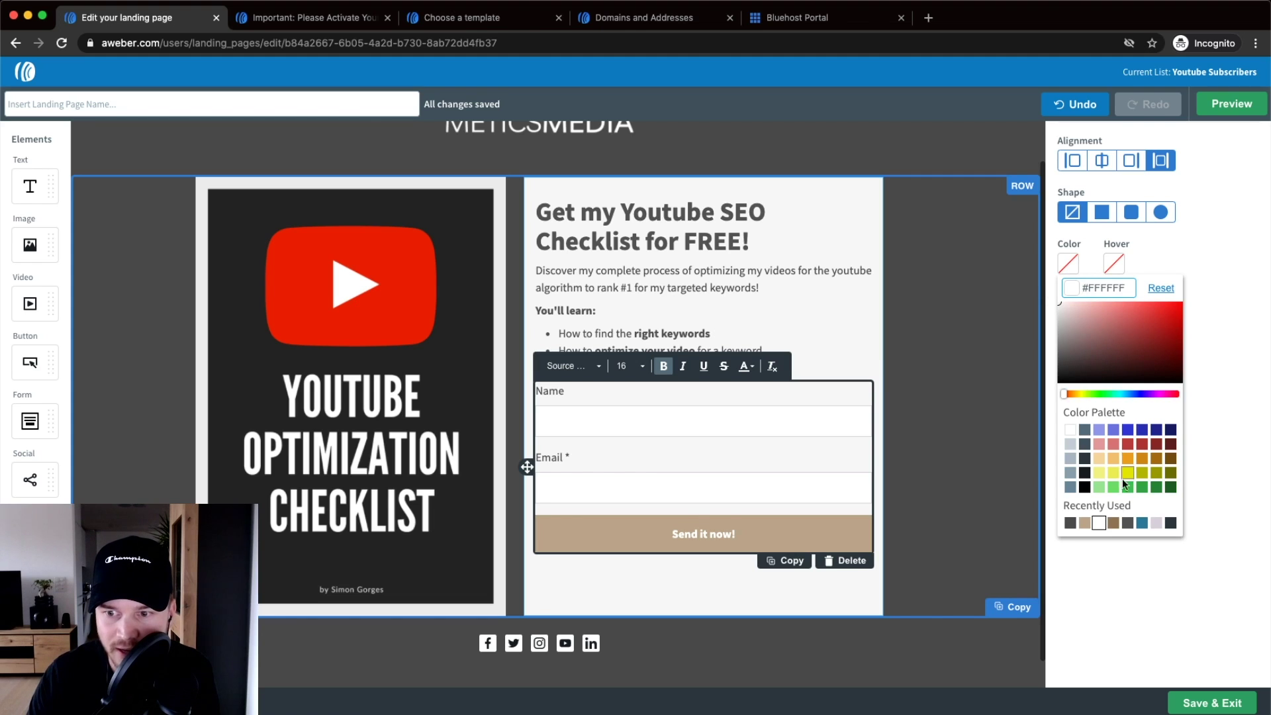
click(1141, 489)
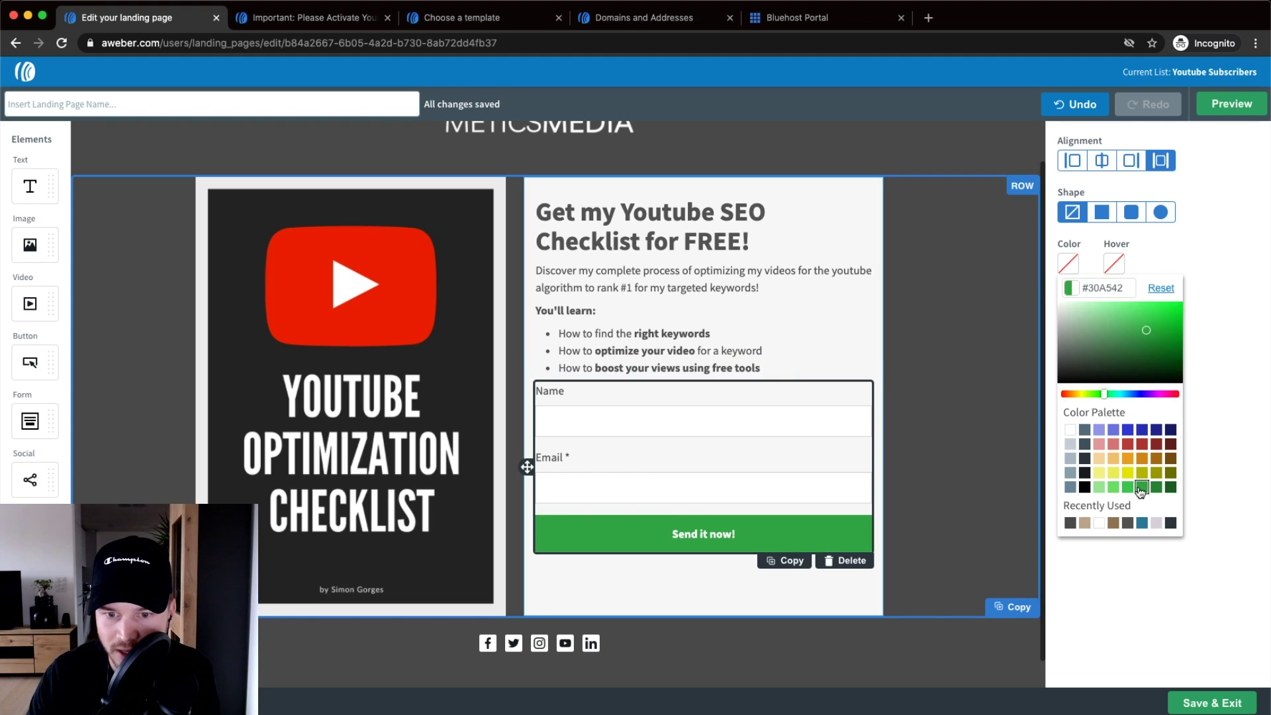
click(1114, 264)
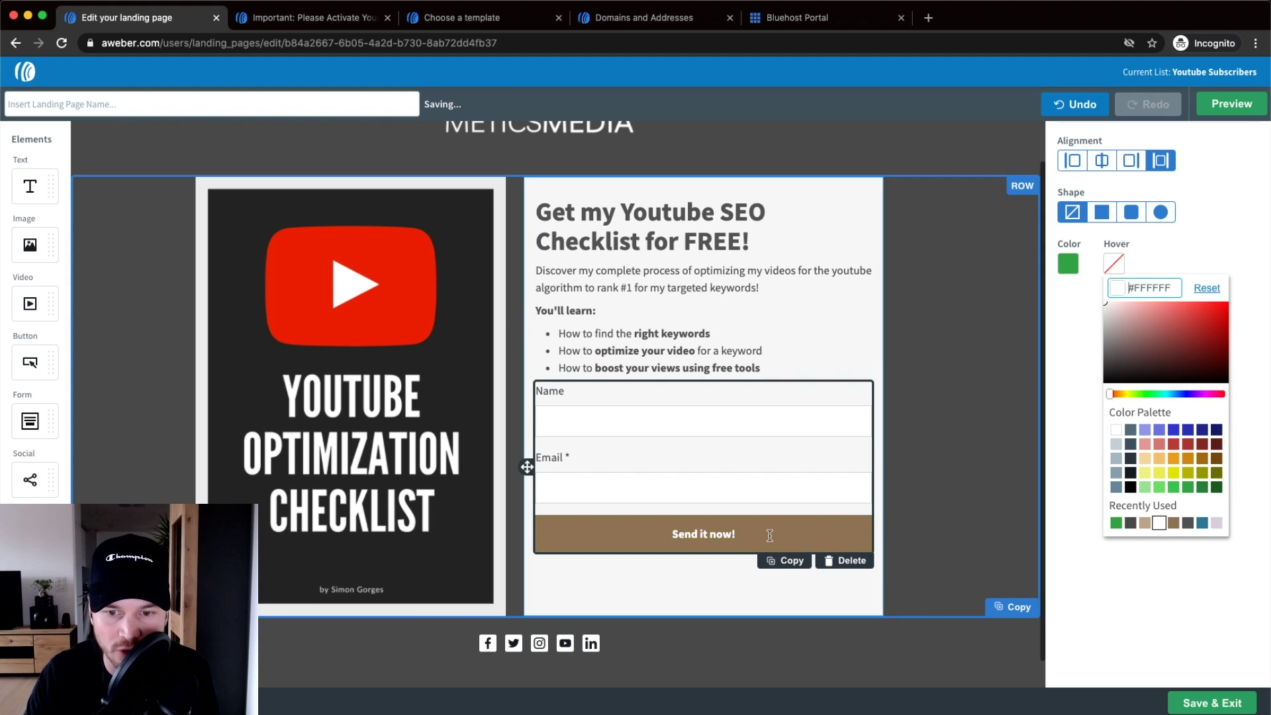
click(1174, 487)
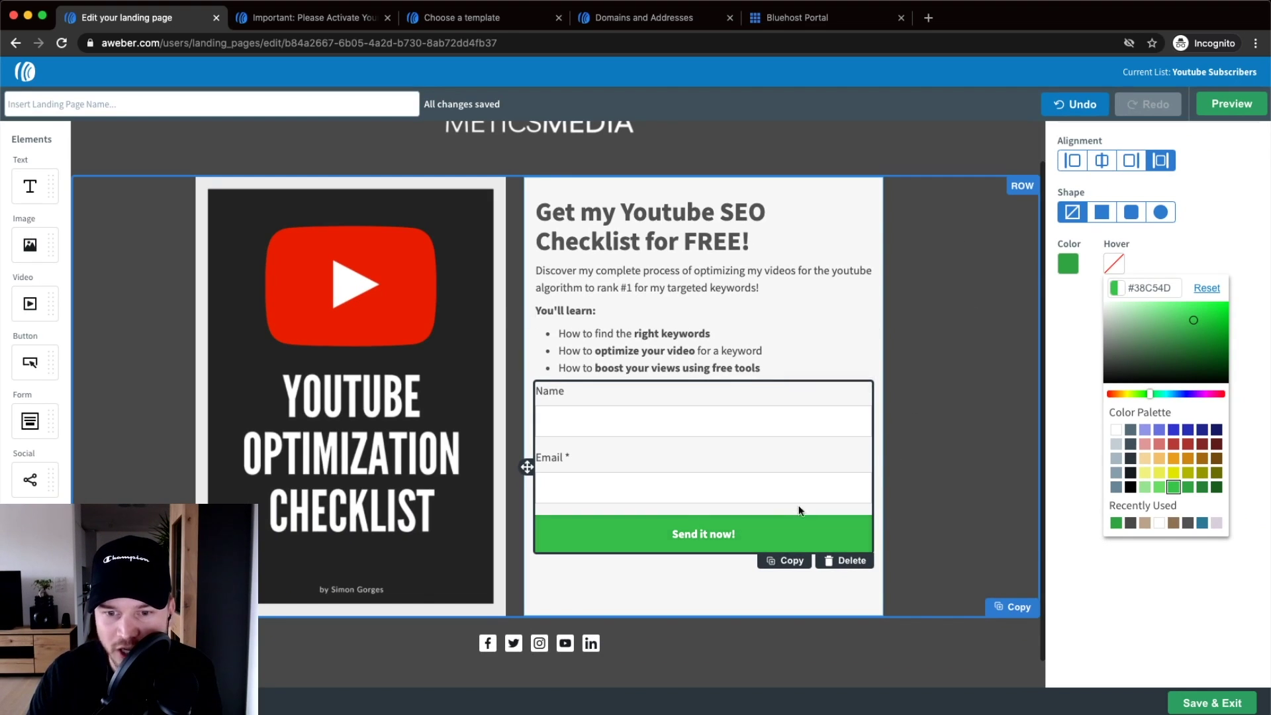
click(881, 509)
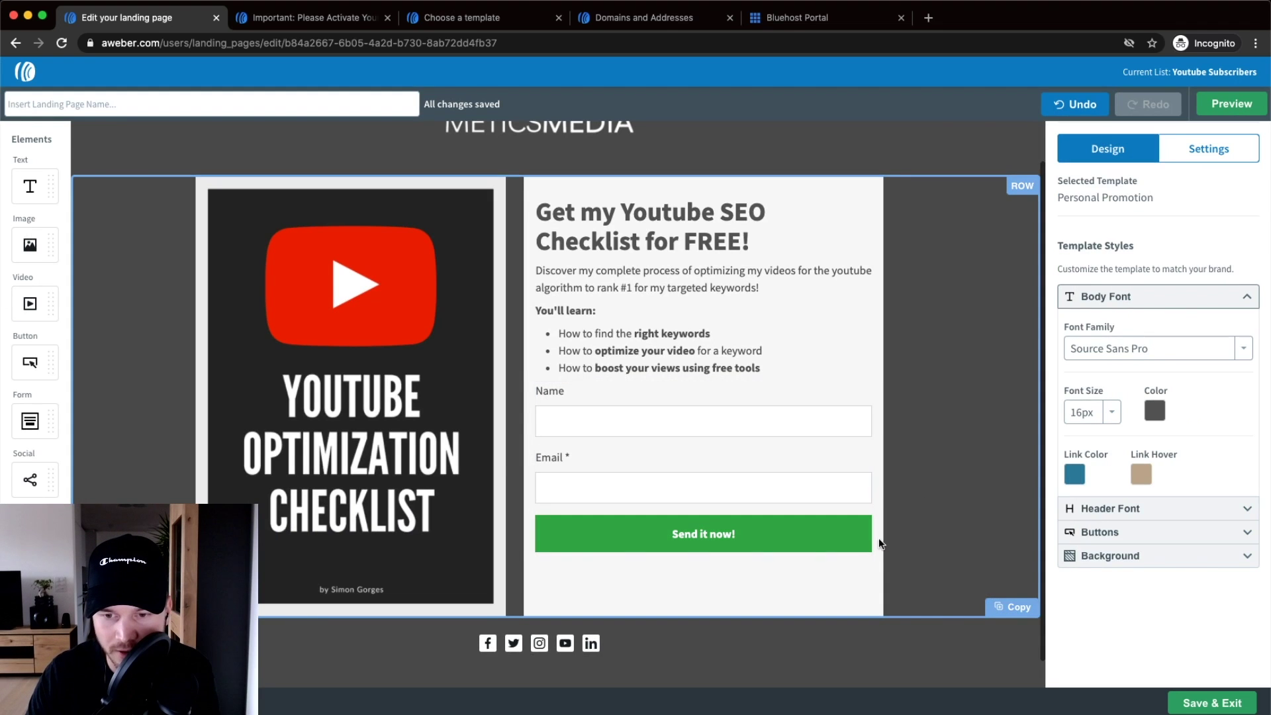
- Select the green 'Send it now!' button again to give it rounded corners instead of square ones
scroll(871, 511, up, 5)
scroll(870, 515, down, 5)
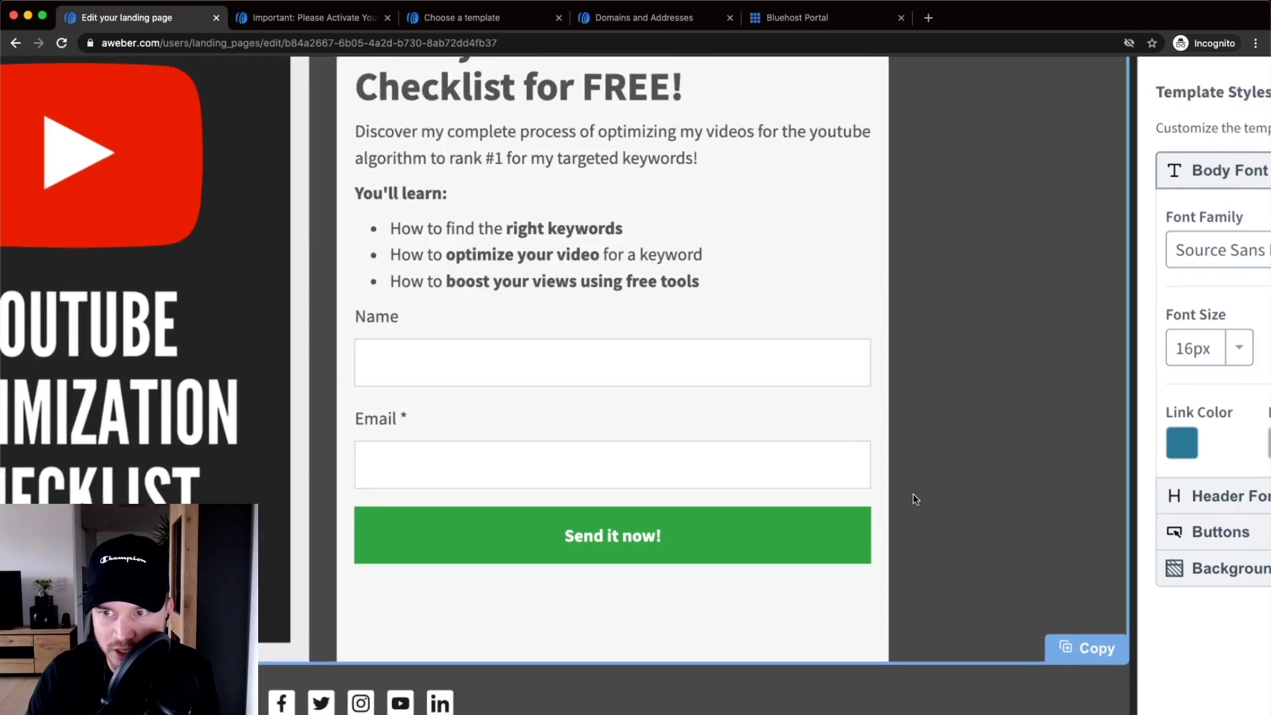
scroll(880, 510, up, 5)
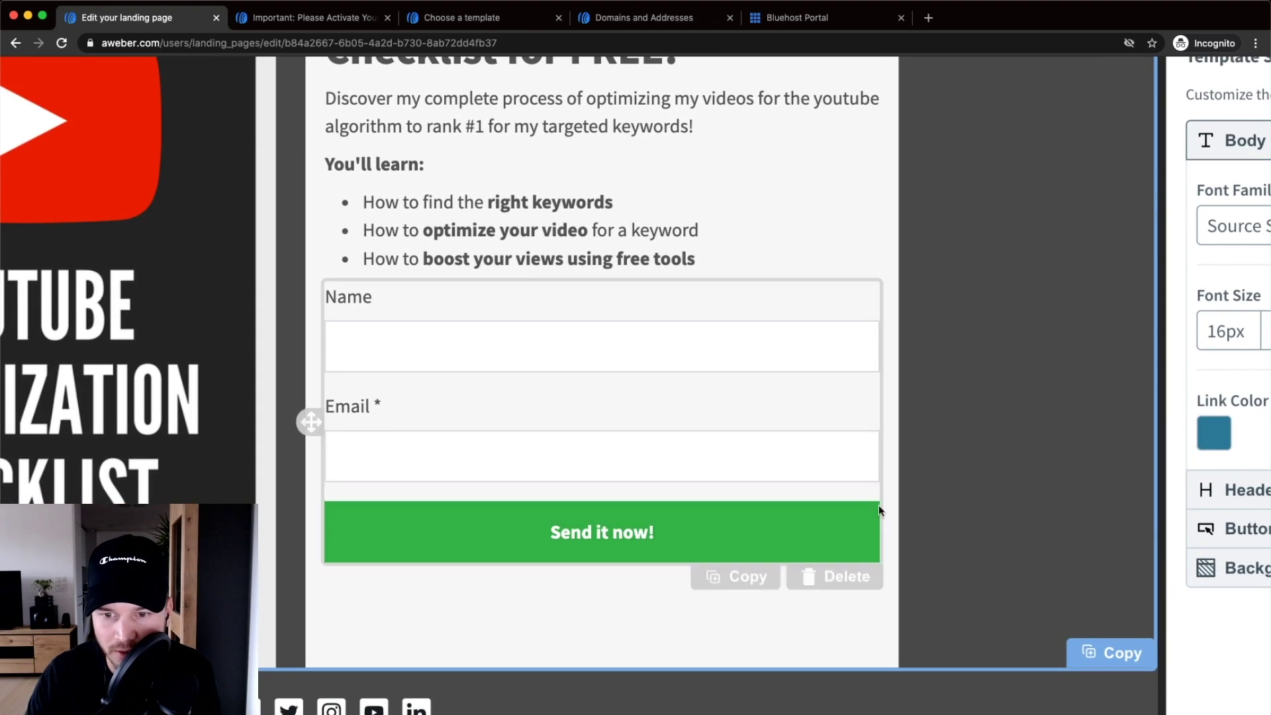
scroll(870, 515, down, 5)
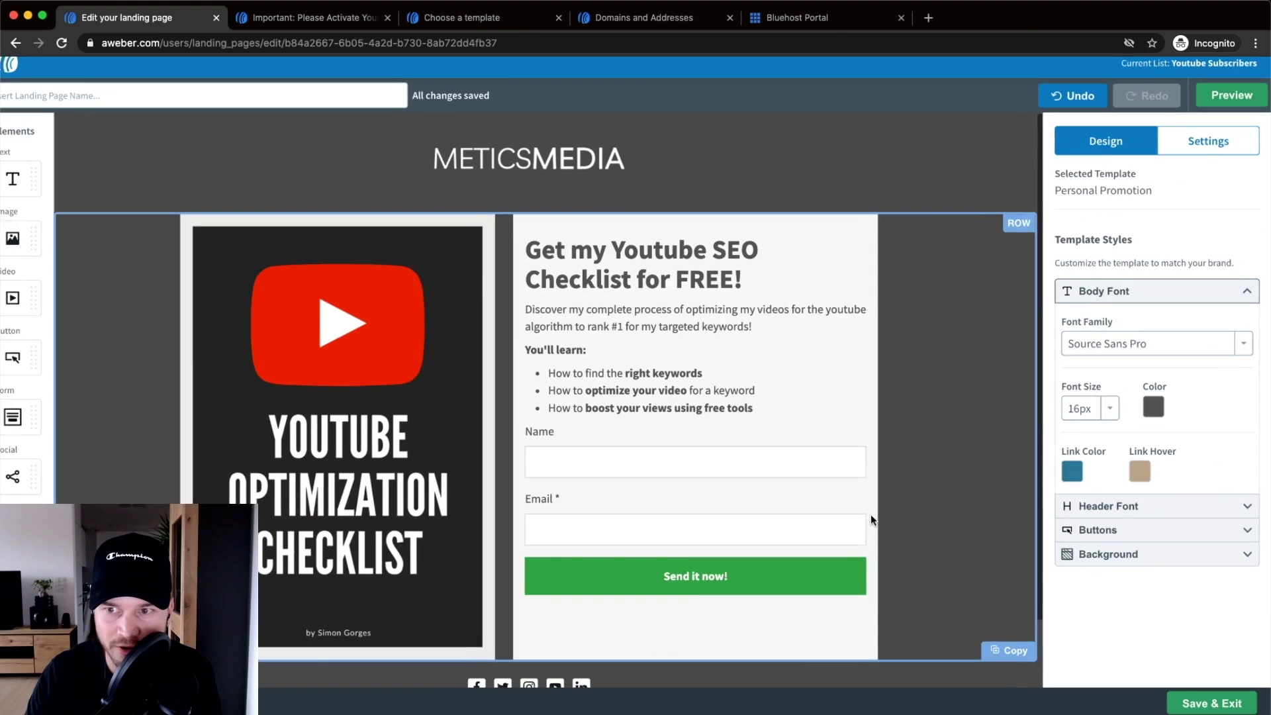
click(809, 578)
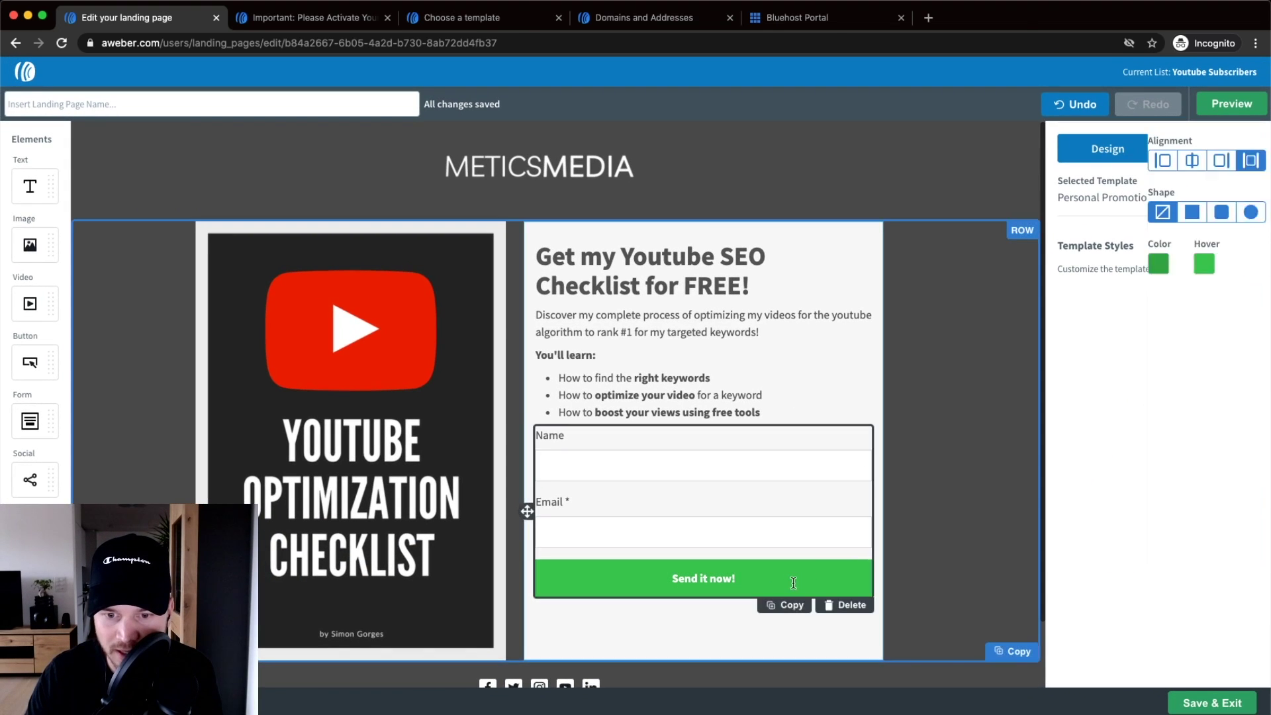
scroll(1137, 216, up, 5)
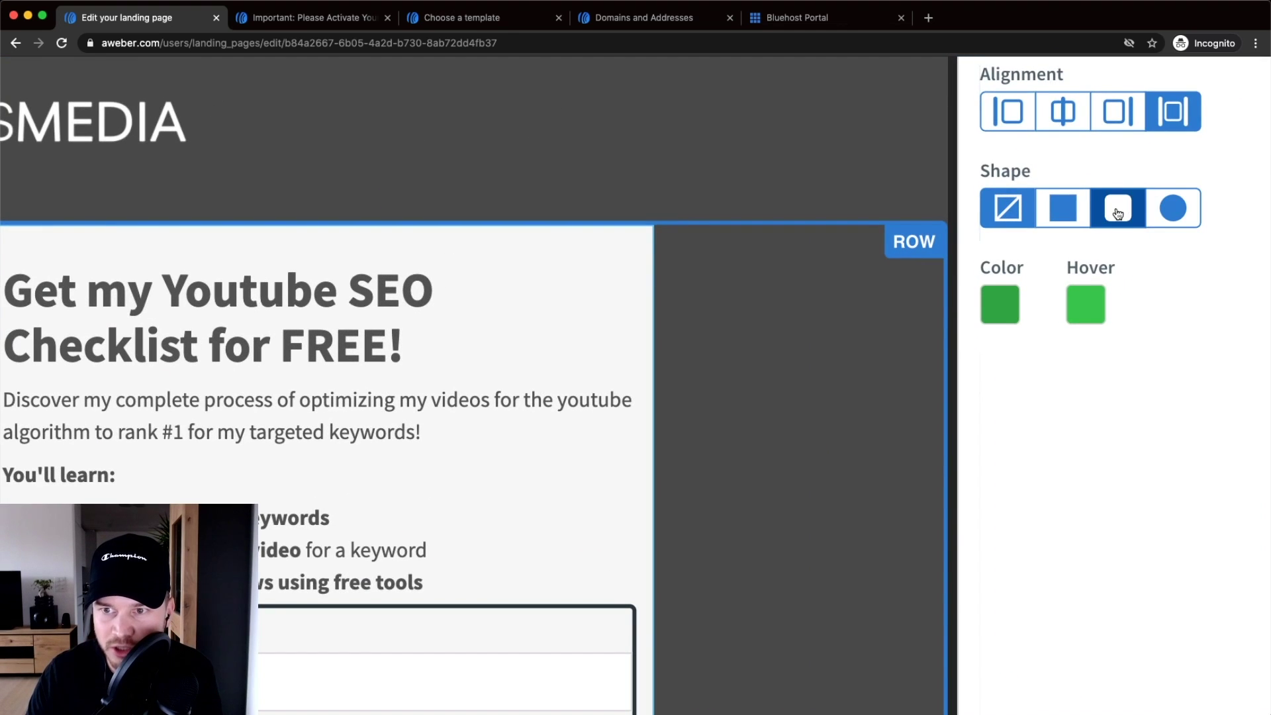
scroll(1118, 213, down, 5)
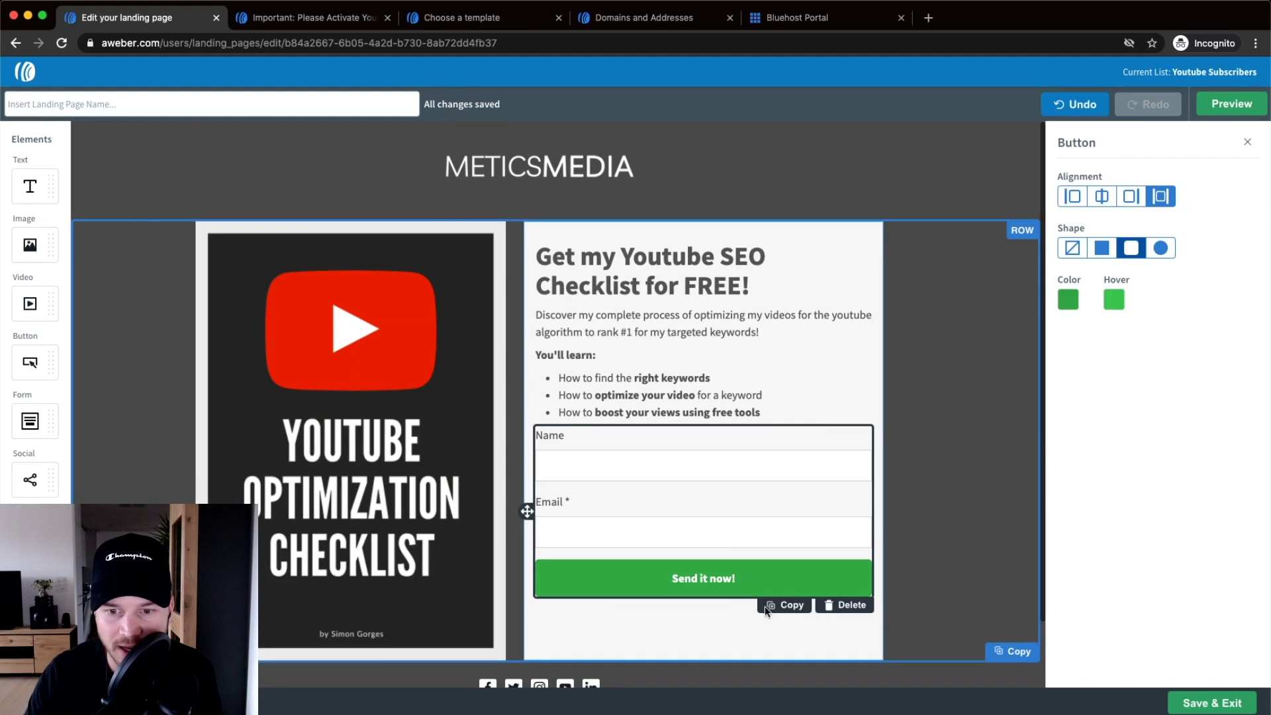
scroll(873, 572, up, 5)
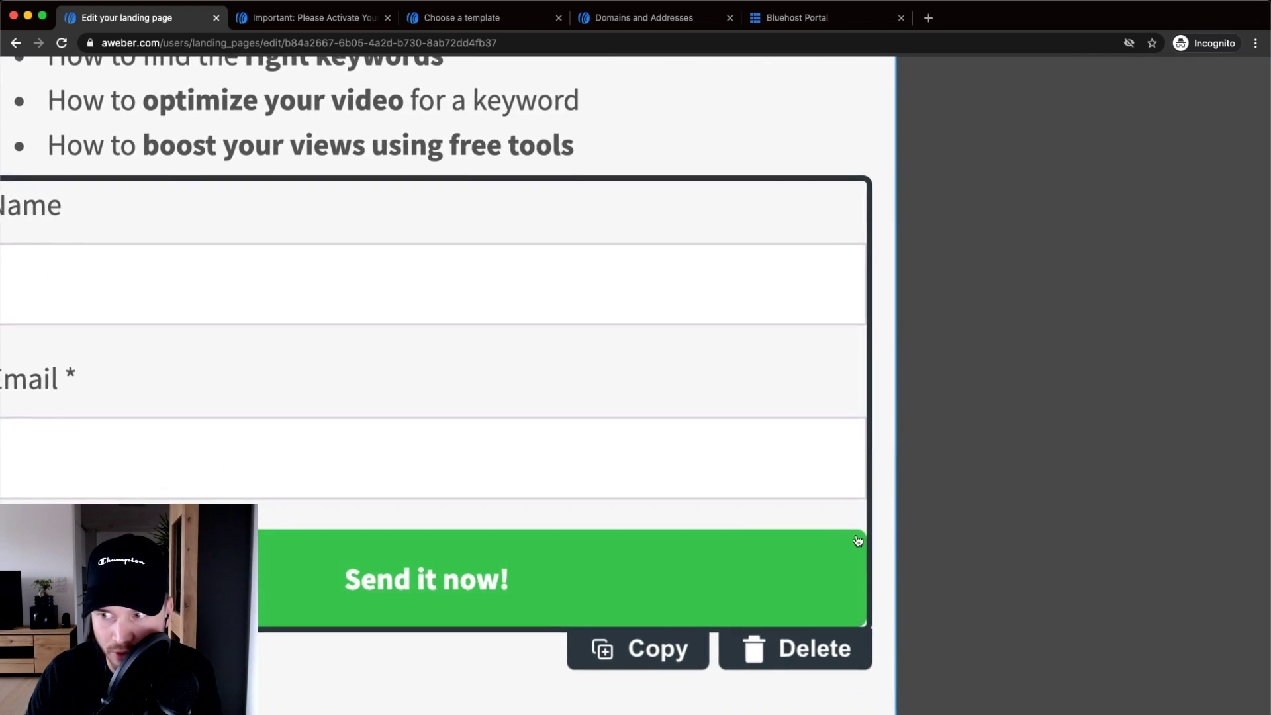
scroll(867, 546, down, 5)
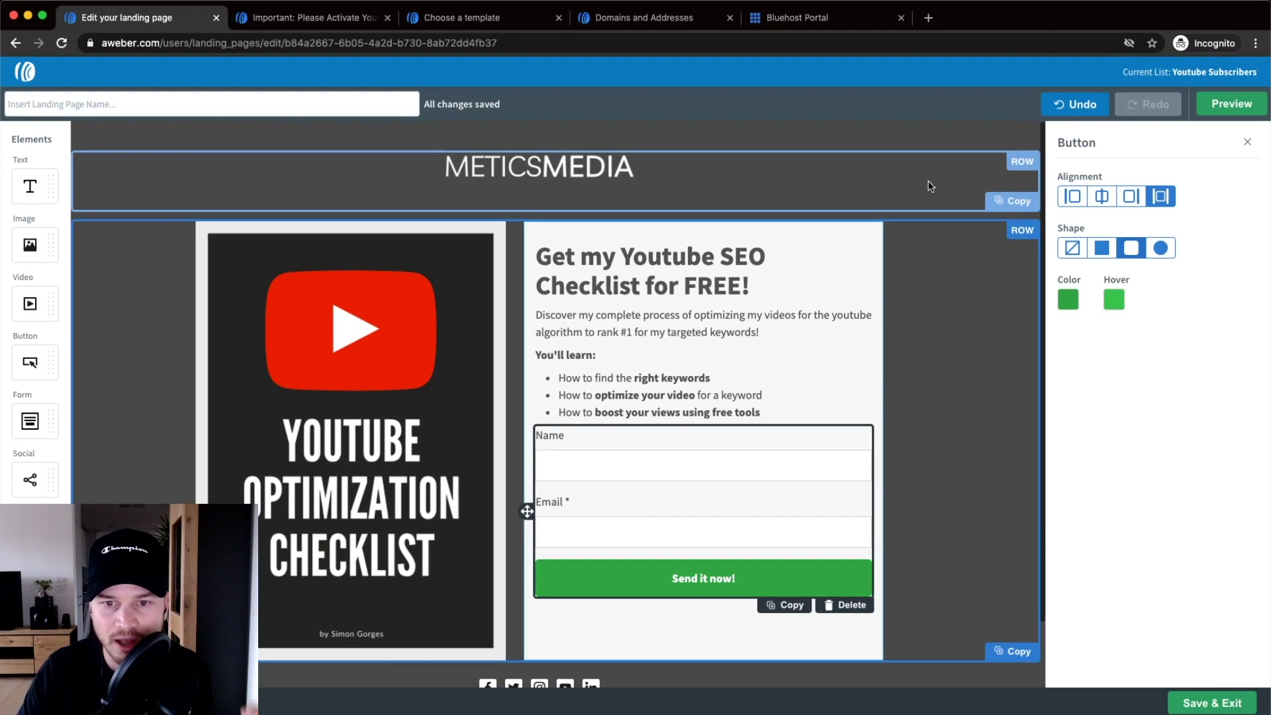
- Deselect the button by selecting its surrounding row, then review the page
click(922, 369)
scroll(914, 380, down, 2)
scroll(903, 390, up, 2)
scroll(904, 388, down, 1)
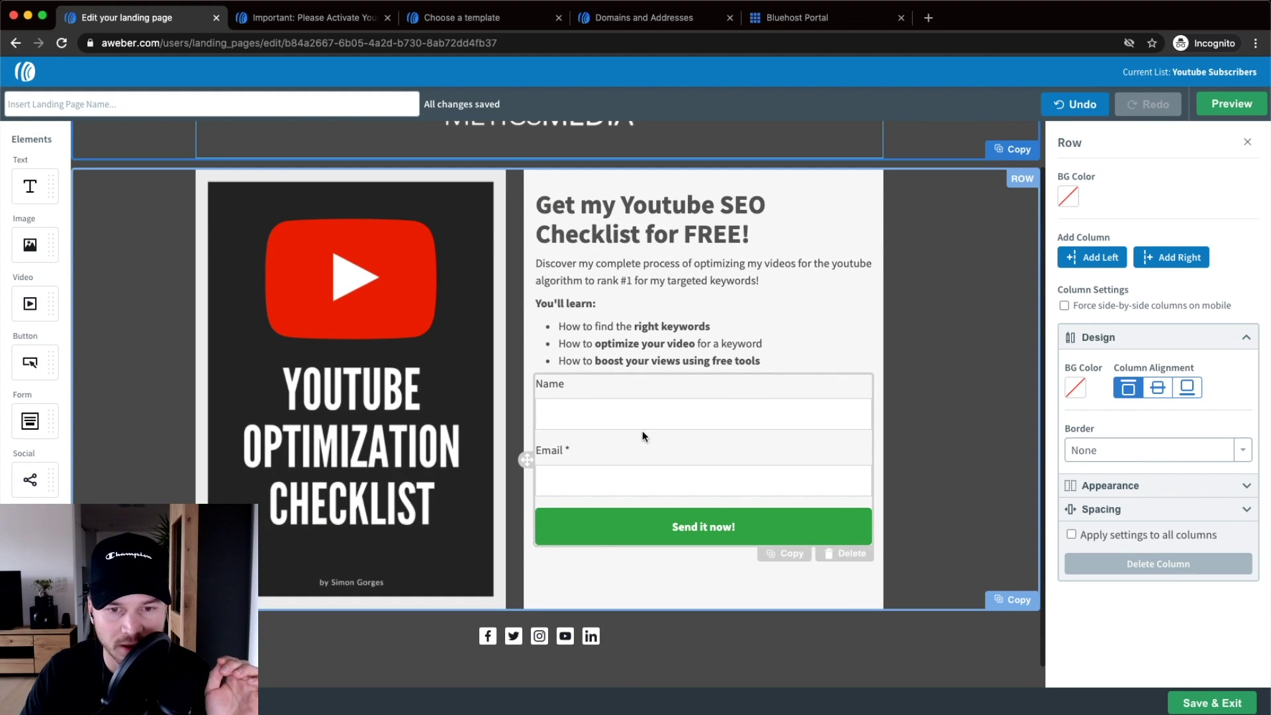
scroll(592, 537, down, 1)
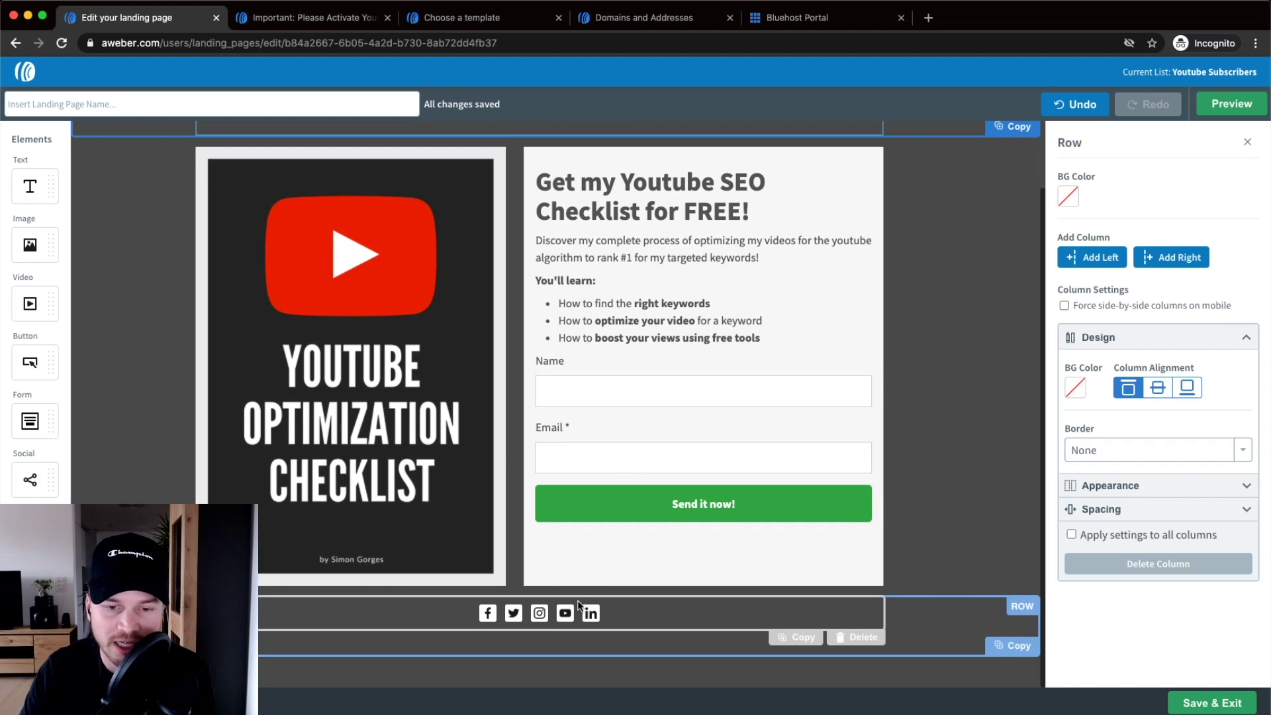
- Inspect the footer social icons block's Facebook link, then delete the whole block, leaving the row empty
click(624, 610)
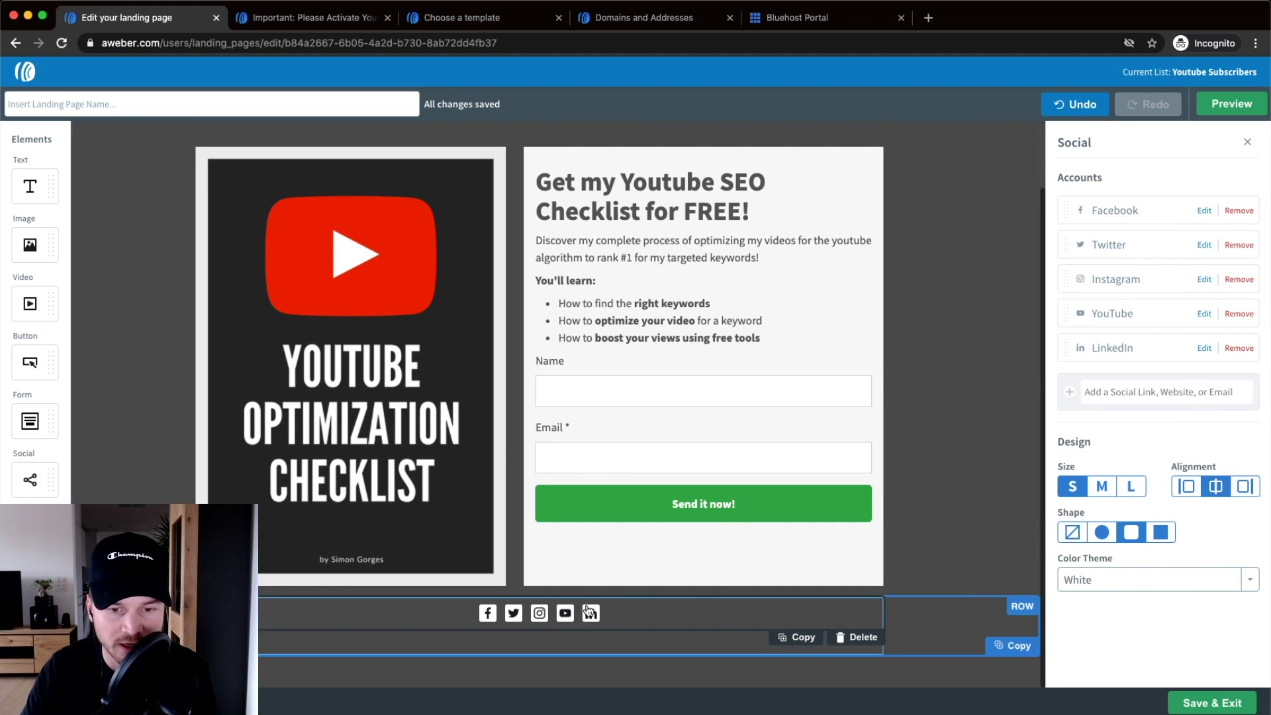
click(1204, 212)
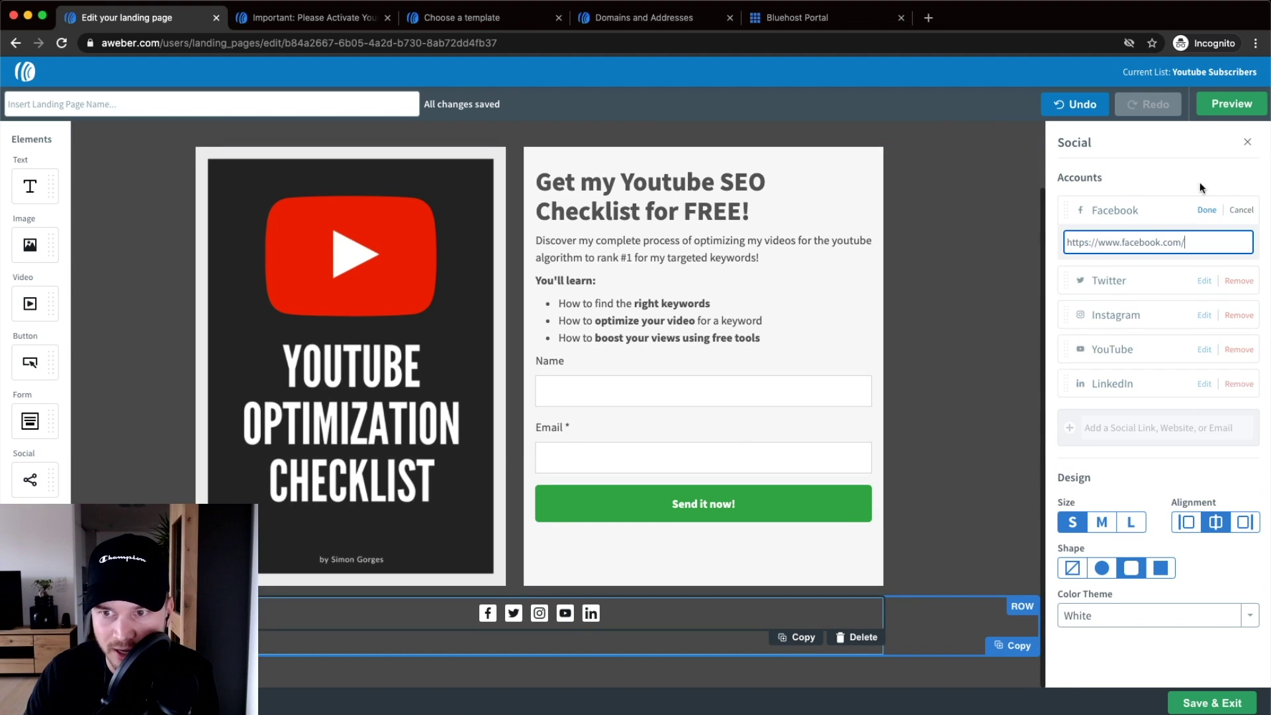
triple_click(1208, 235)
drag(1188, 242, 1050, 247)
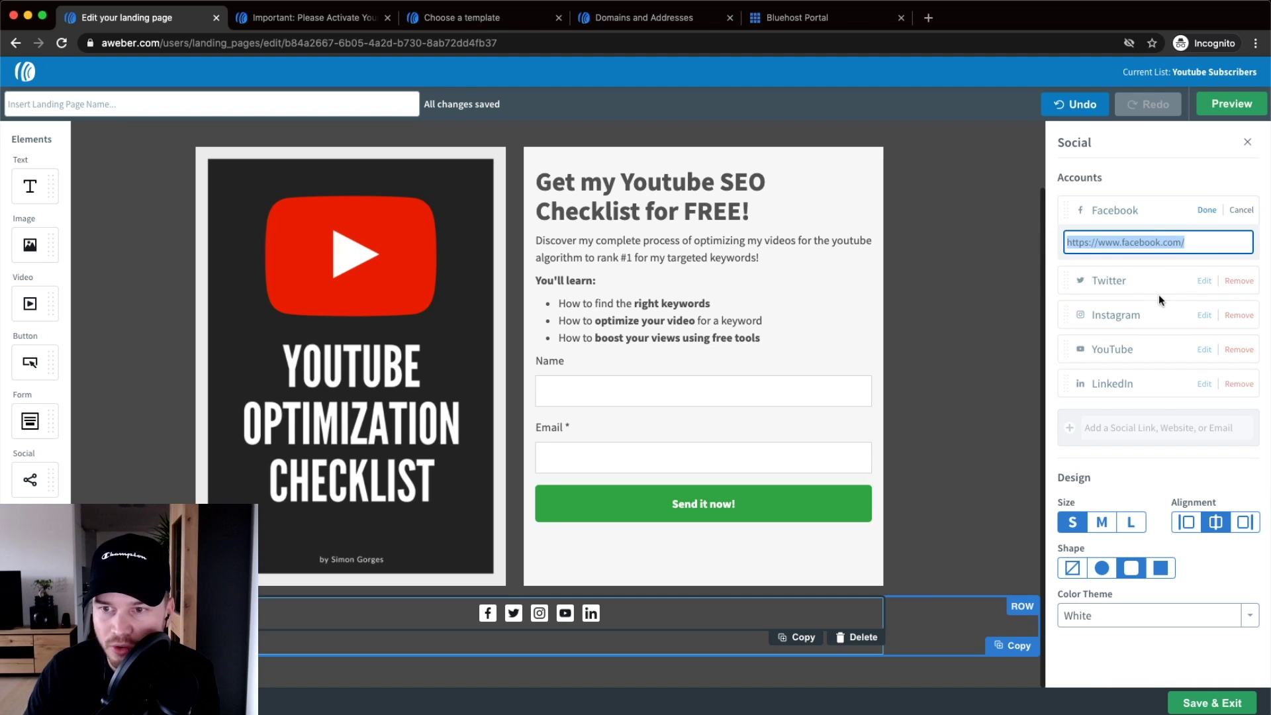
click(1230, 150)
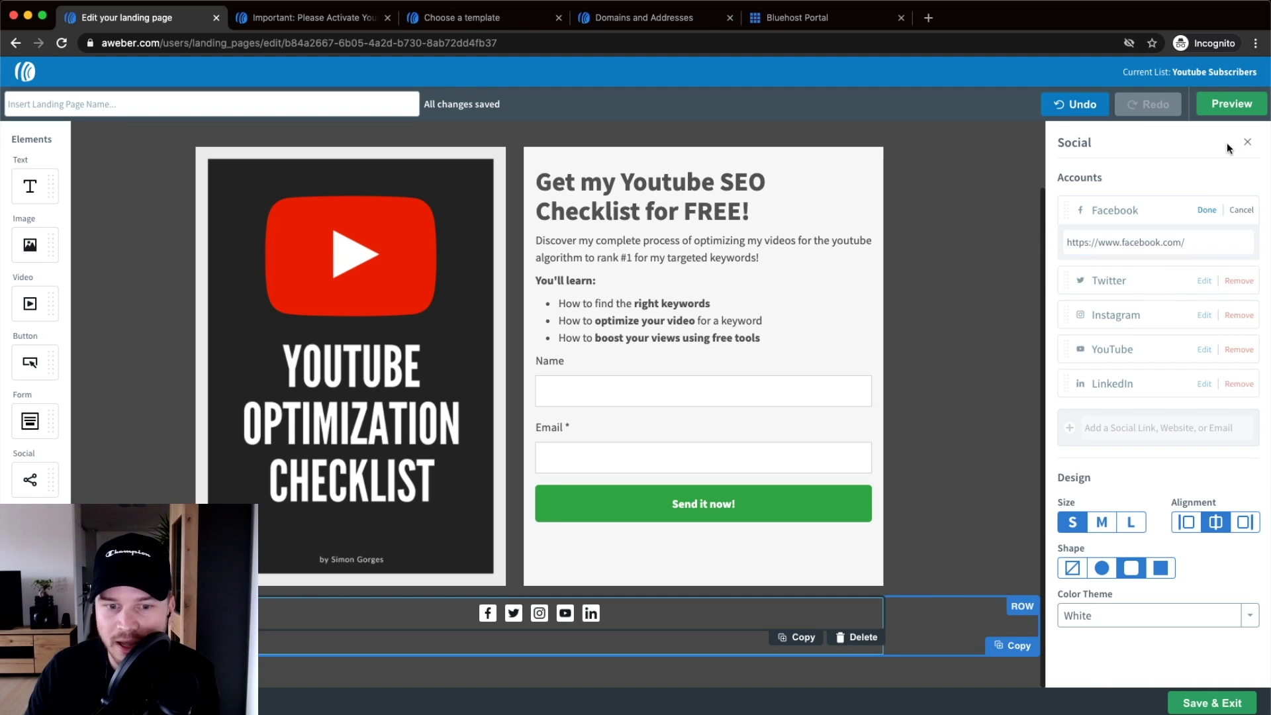
click(861, 640)
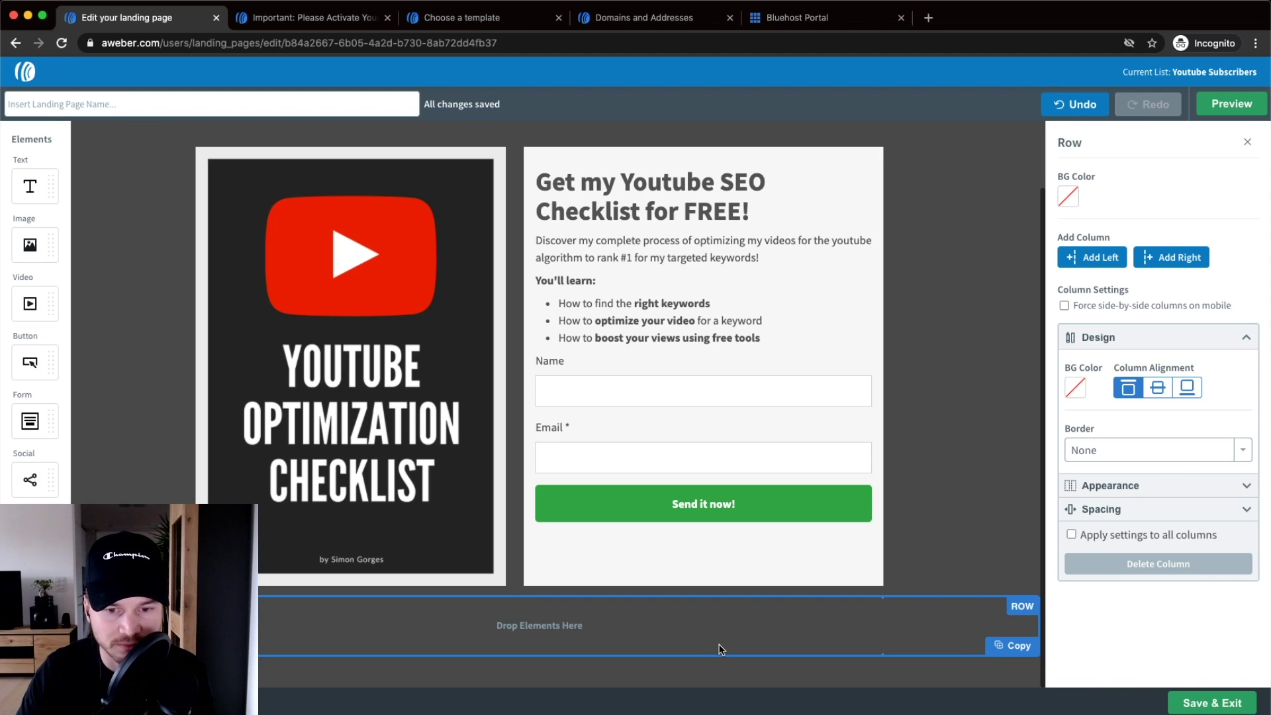
scroll(904, 568, up, 2)
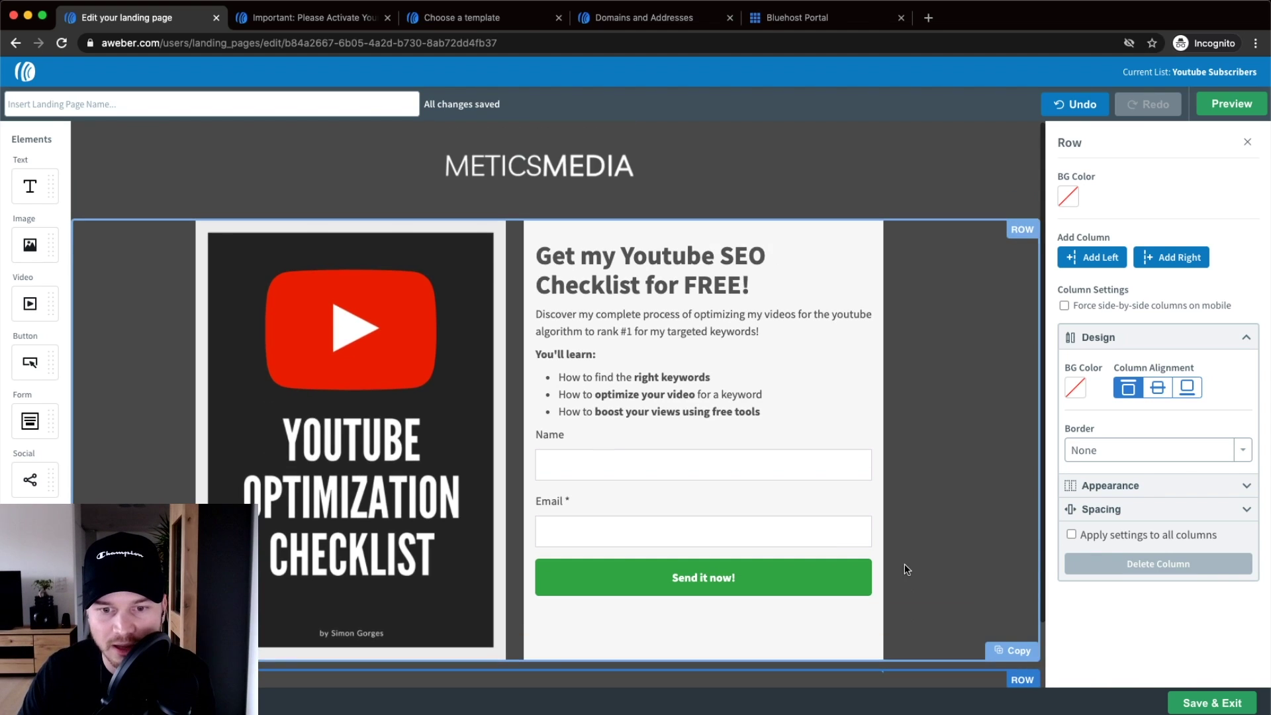
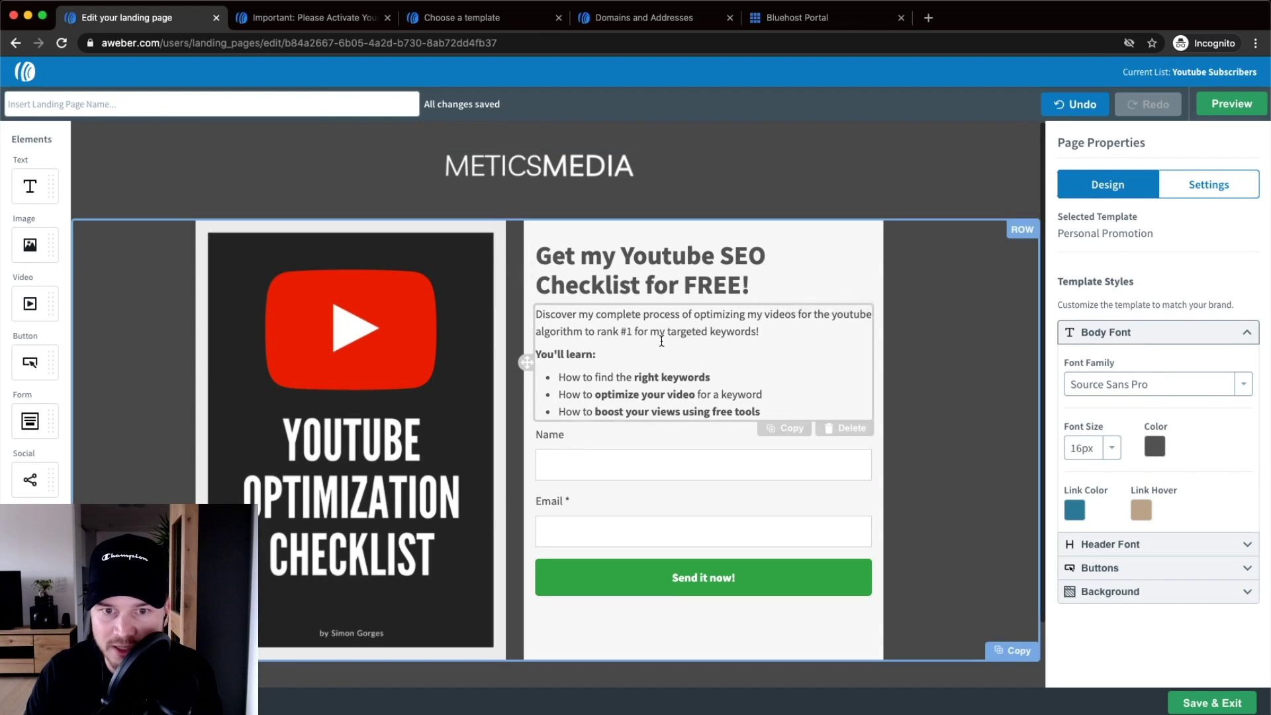
- Set the Header Font family to Arial Black so the headline uses it
drag(543, 255, 728, 285)
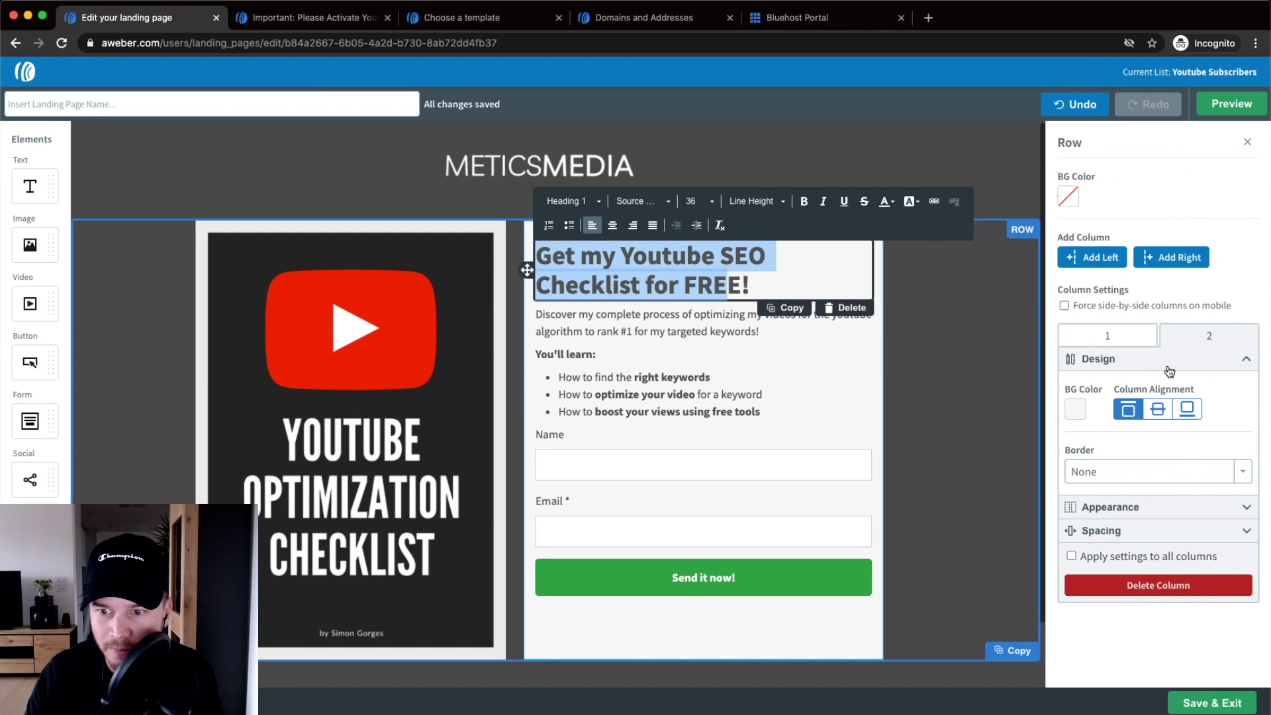
click(1199, 149)
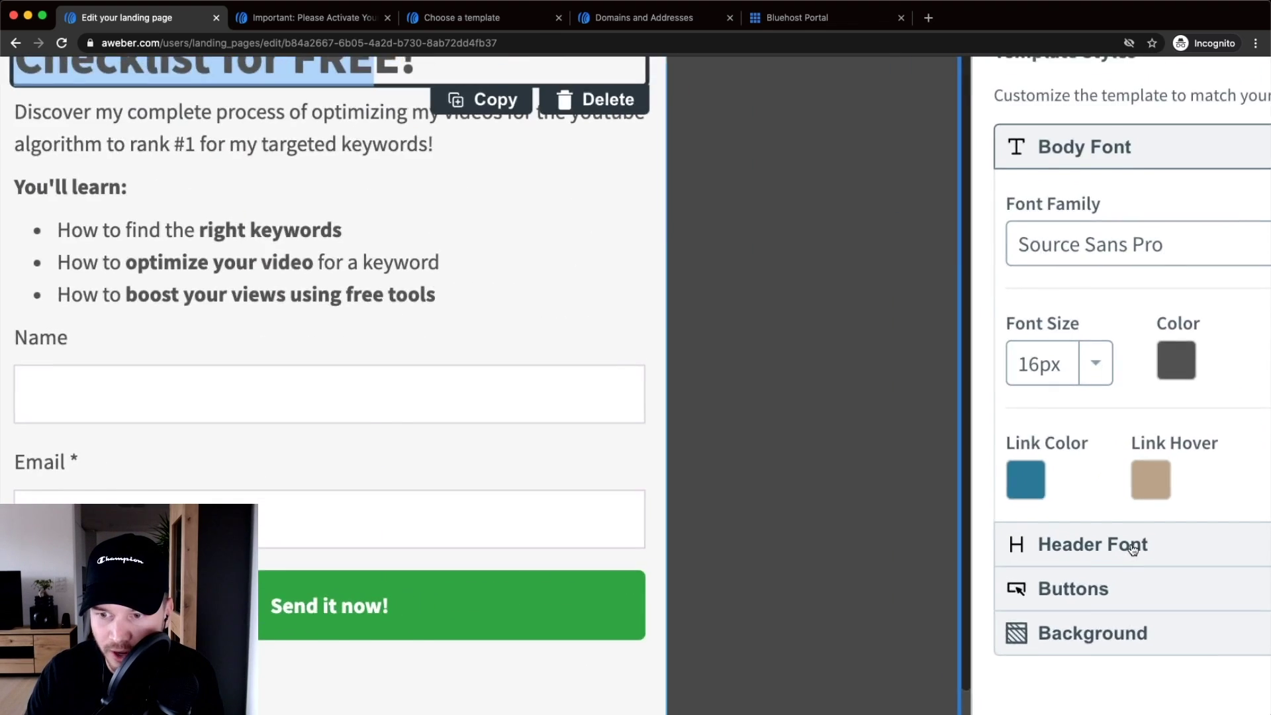
click(1129, 544)
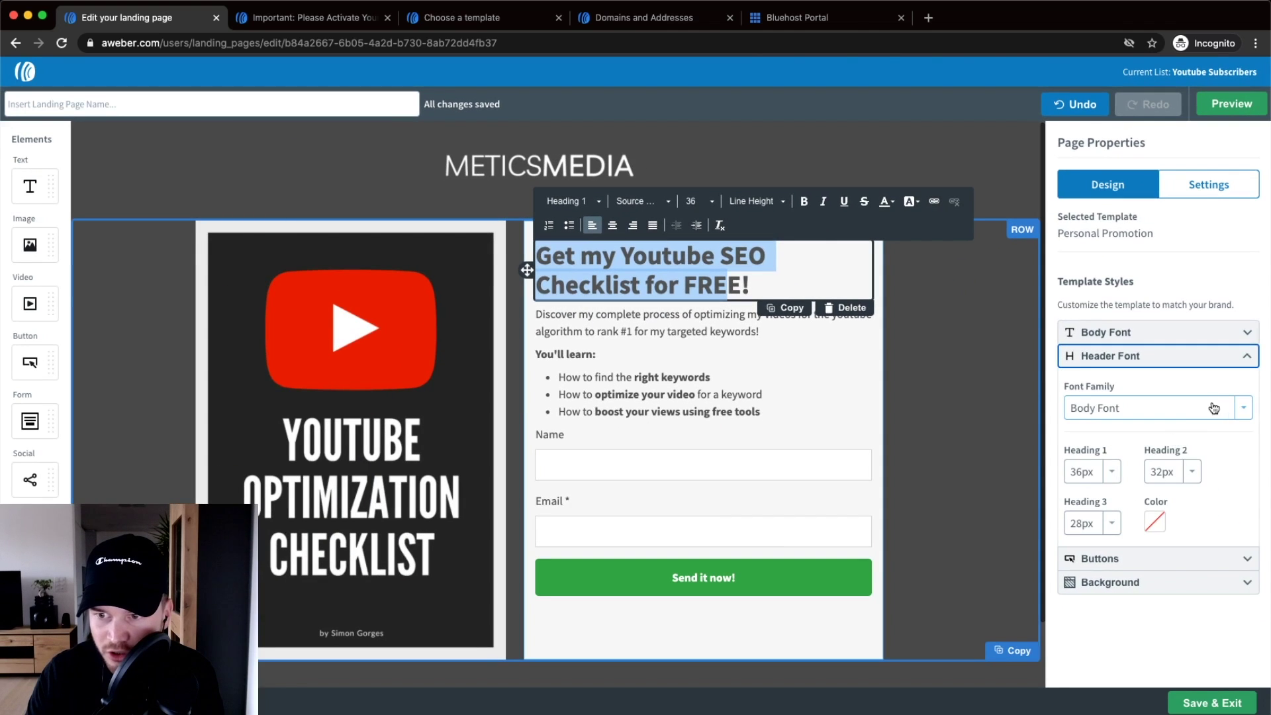
click(1213, 408)
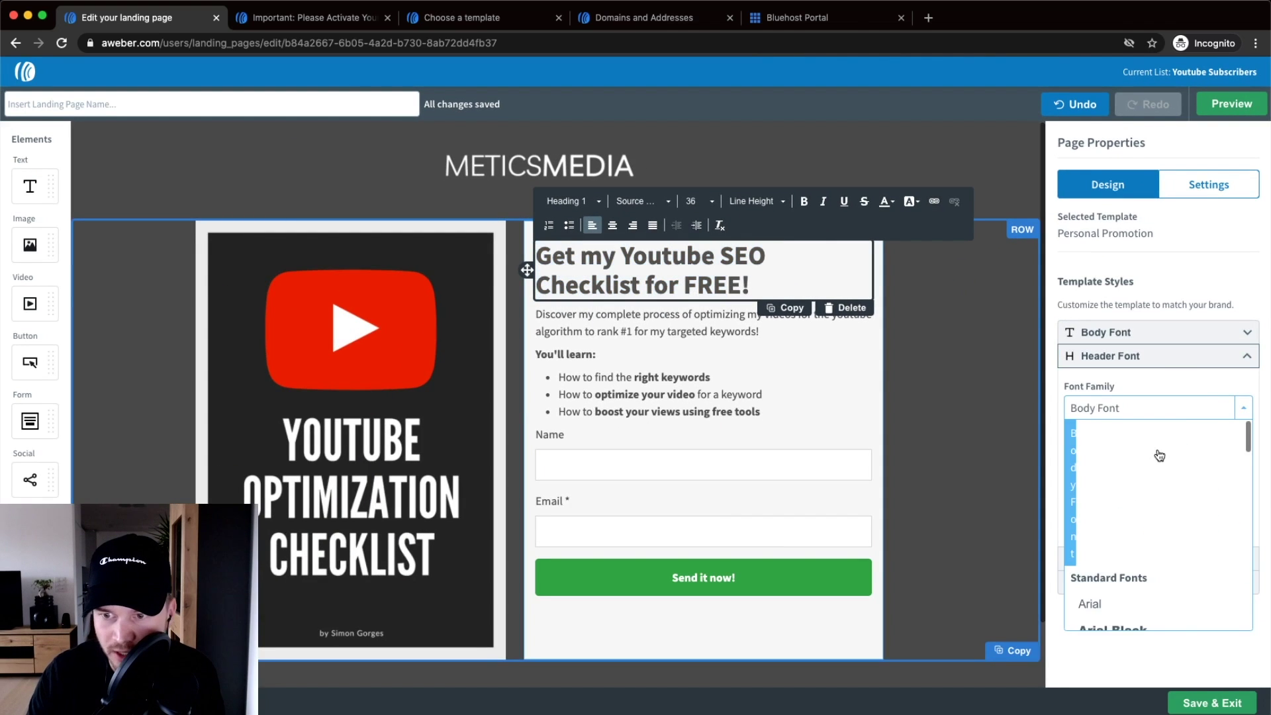
click(1134, 527)
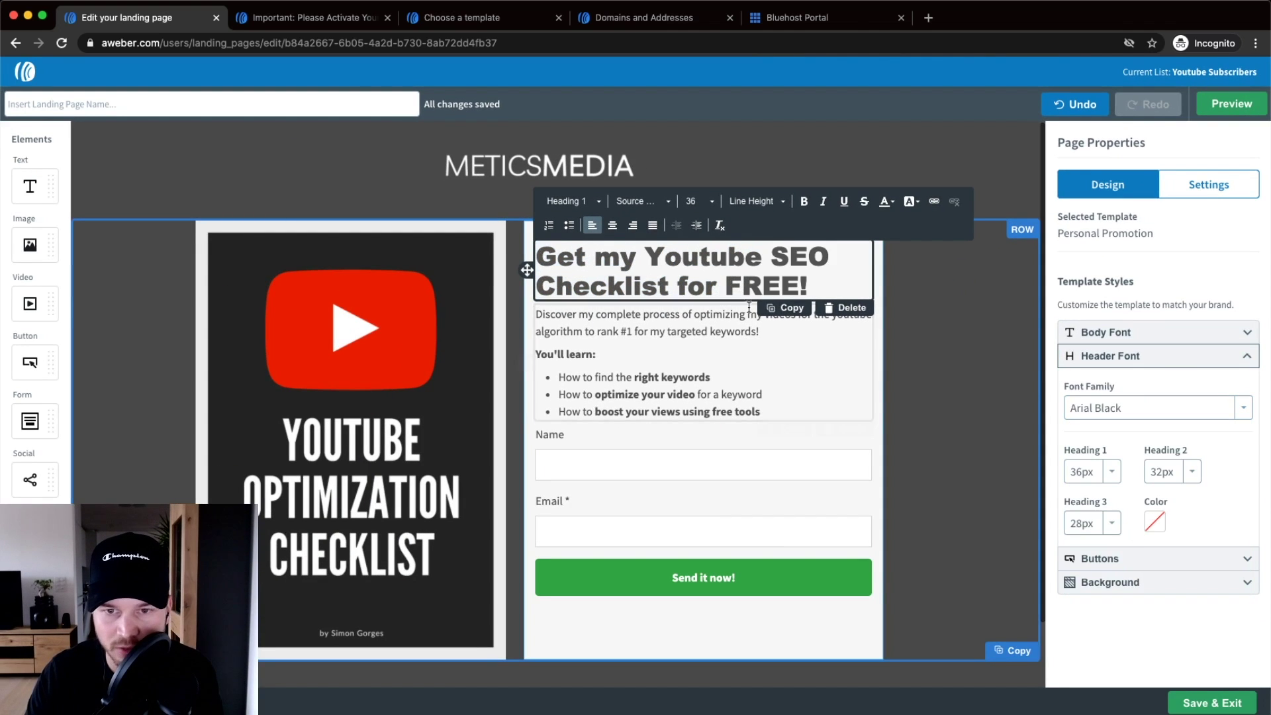
key(shift+Left)
key(shift+Left)
key(shift+Left)
key(shift+Left)
key(shift+Left)
key(shift+Left)
key(shift+Left)
key(shift+Left)
key(shift+Left)
key(shift+Left)
key(shift+Left)
key(shift+Left)
key(shift+Left)
key(shift+Left)
key(shift+Left)
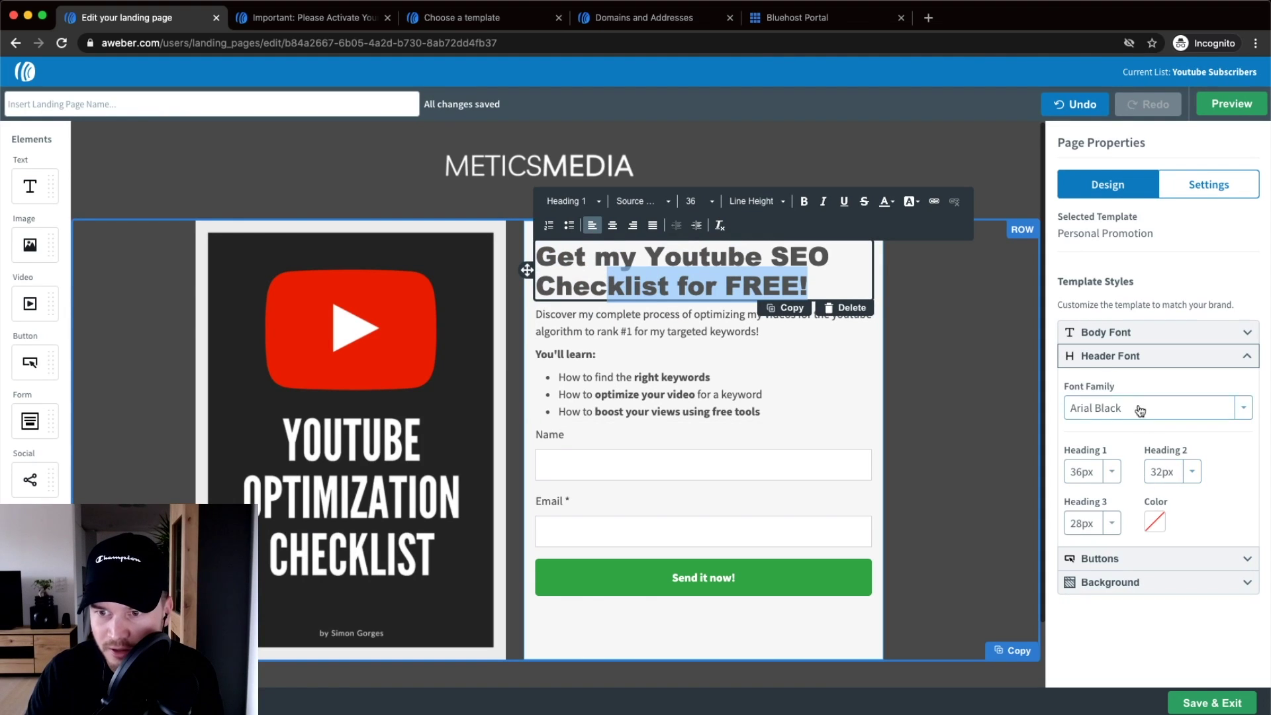
- Try a 20px Body Font size, then revert it to 16px
click(1112, 333)
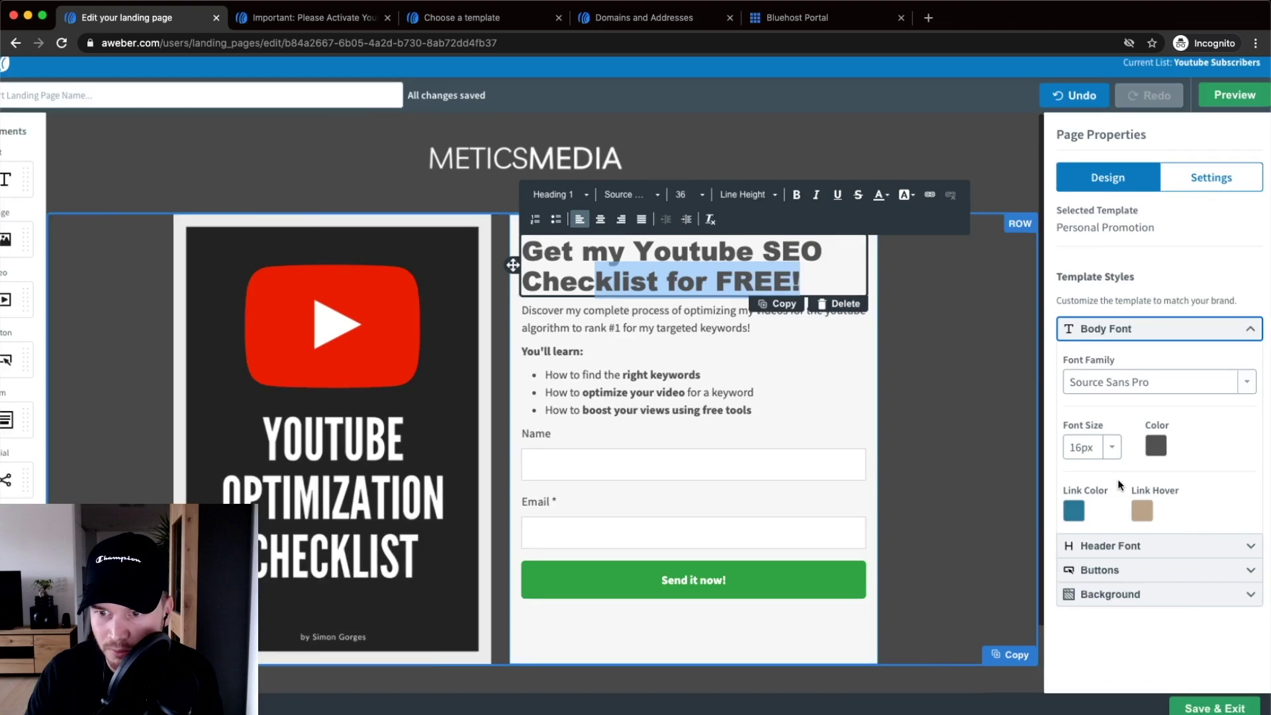
click(1113, 447)
click(1083, 571)
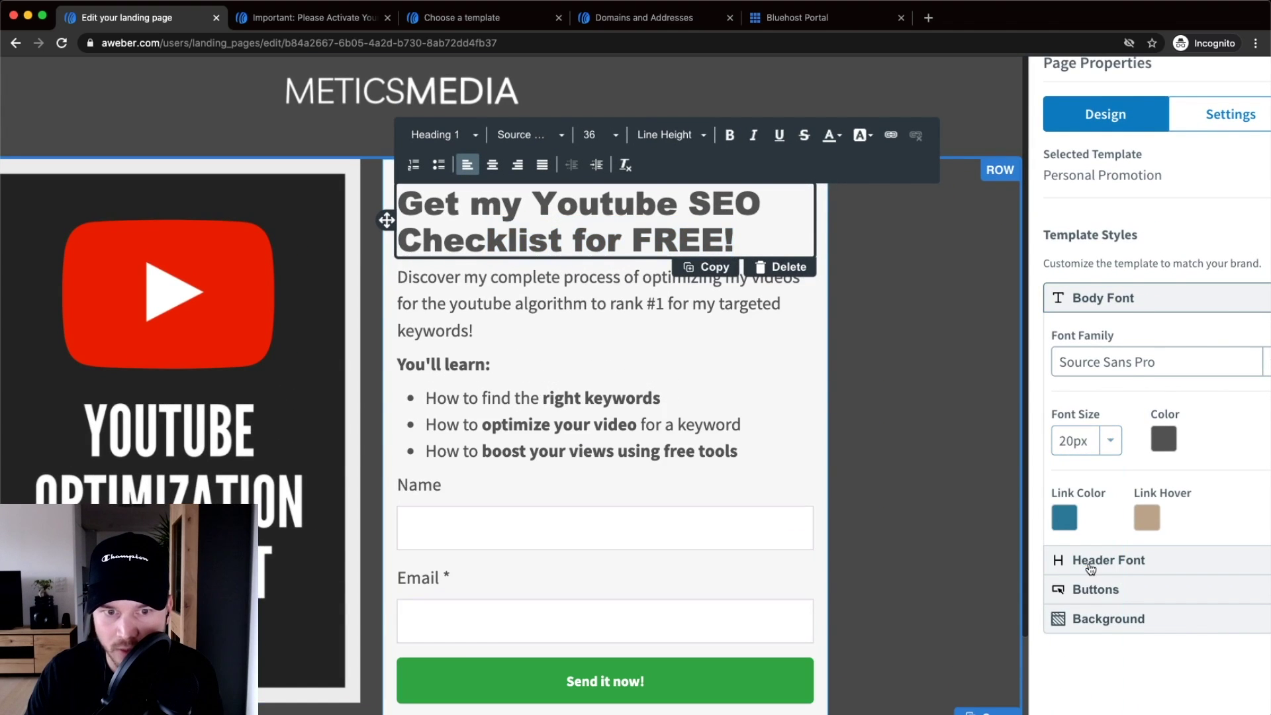
click(1102, 448)
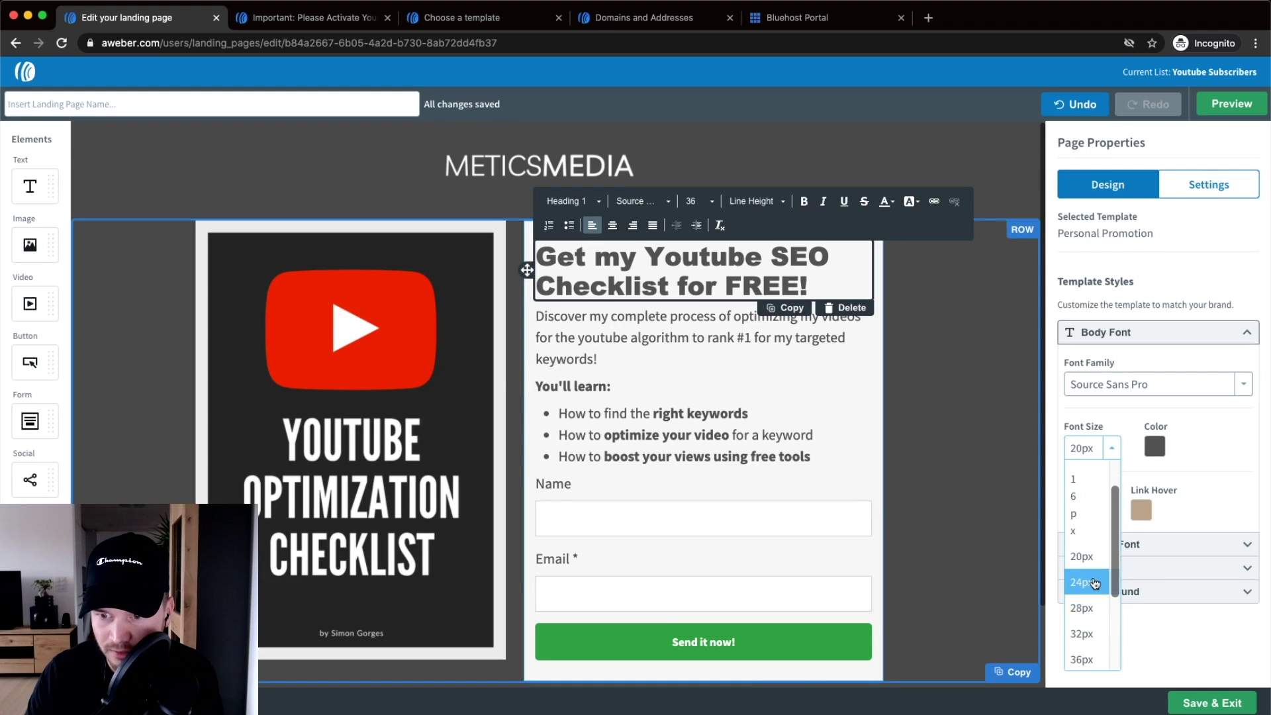
click(1072, 493)
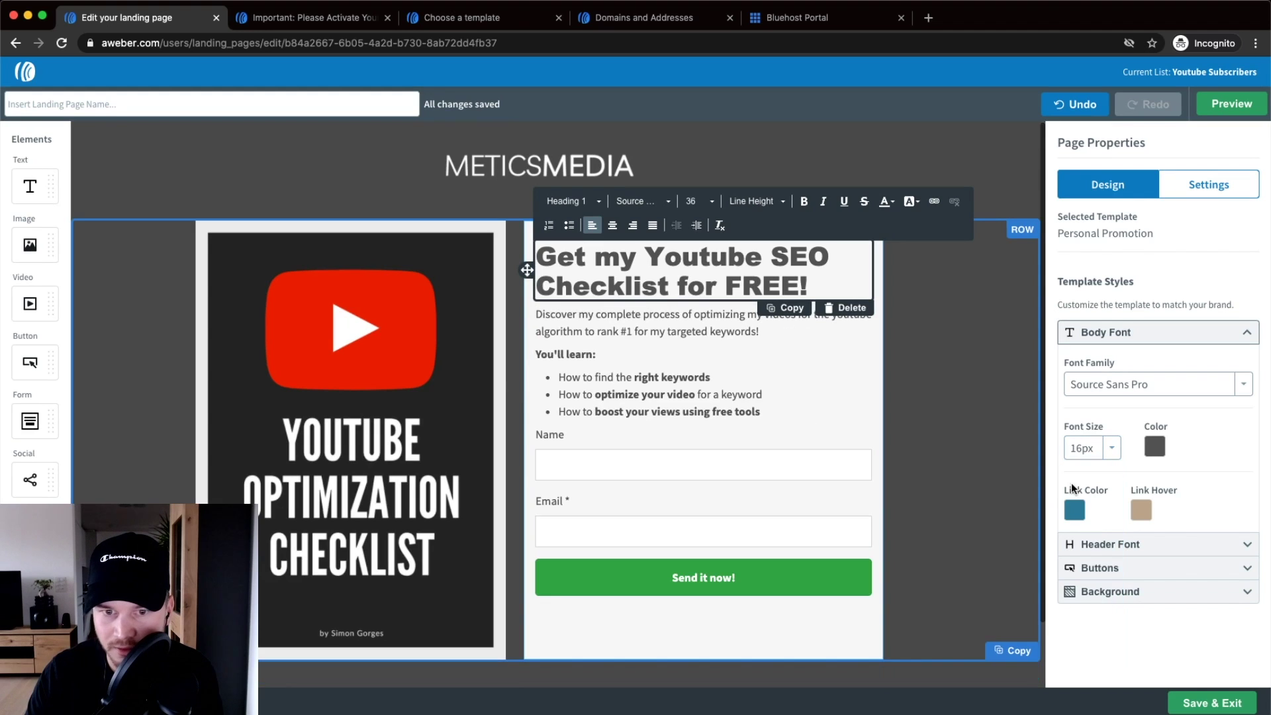
click(964, 421)
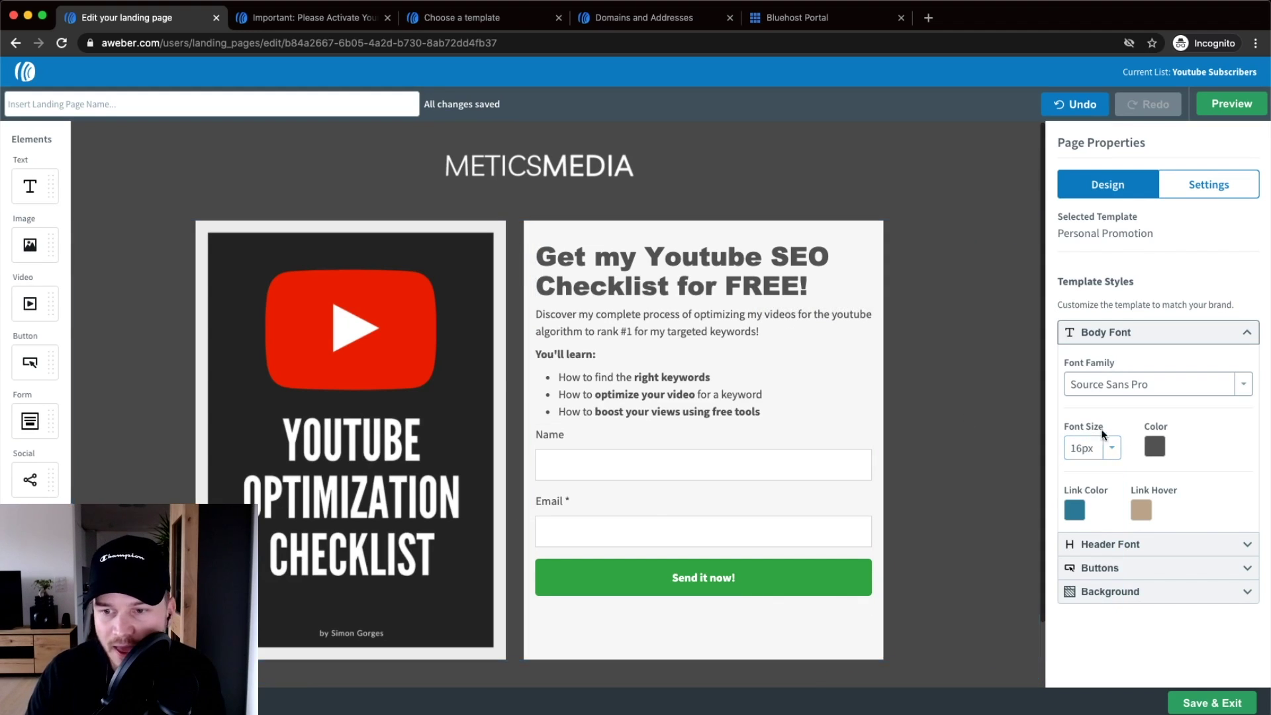
click(1182, 591)
- Upload the polygonal blue texture JPG as the page background image
scroll(1125, 629, down, 1)
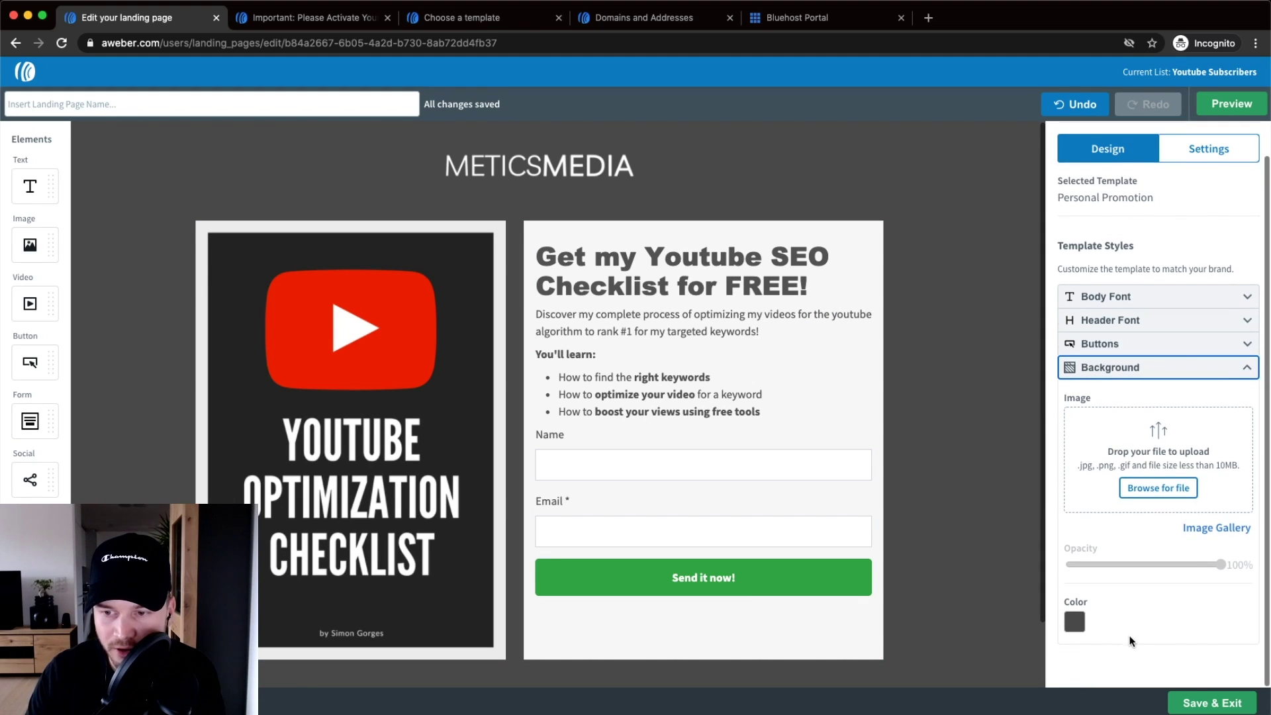
click(1159, 487)
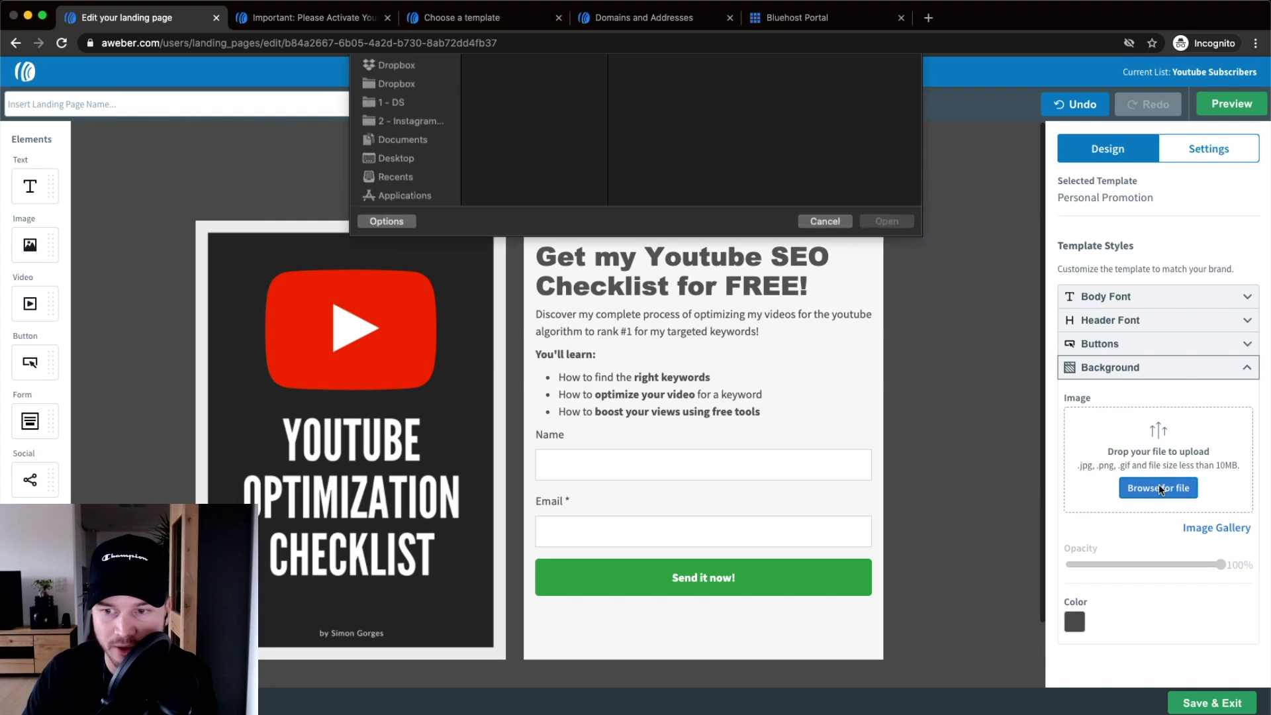
click(545, 156)
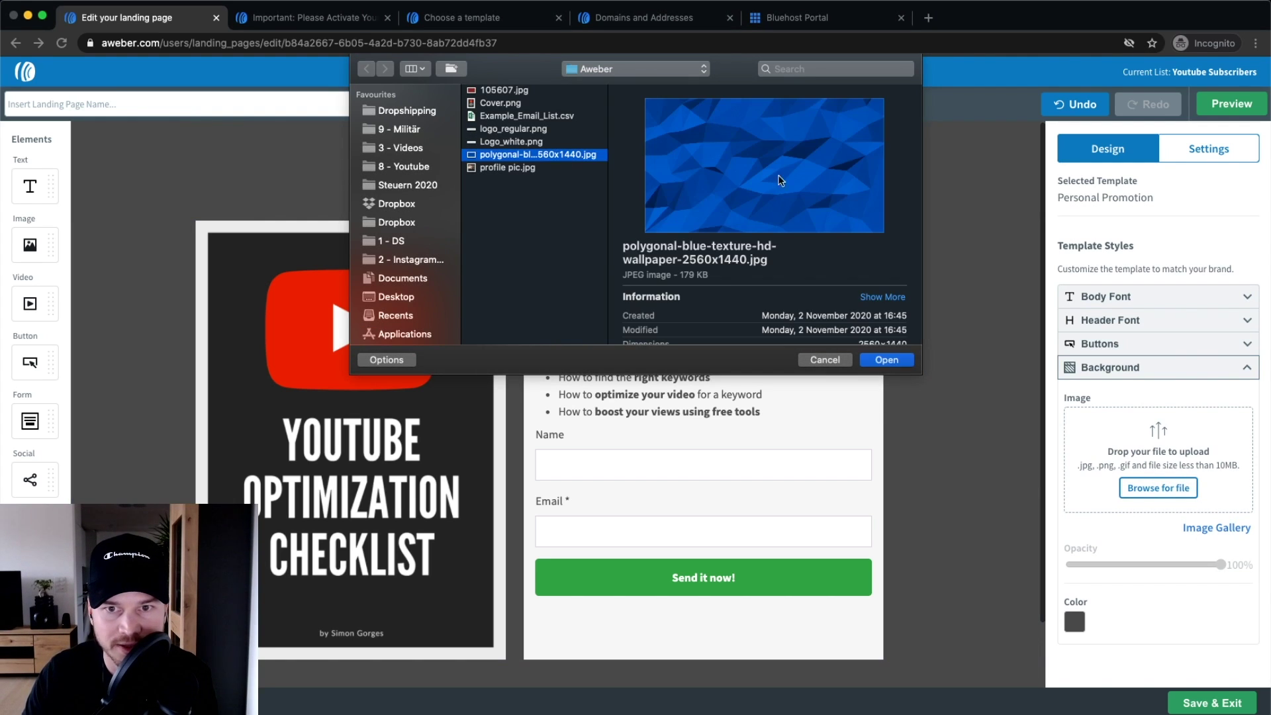
click(886, 360)
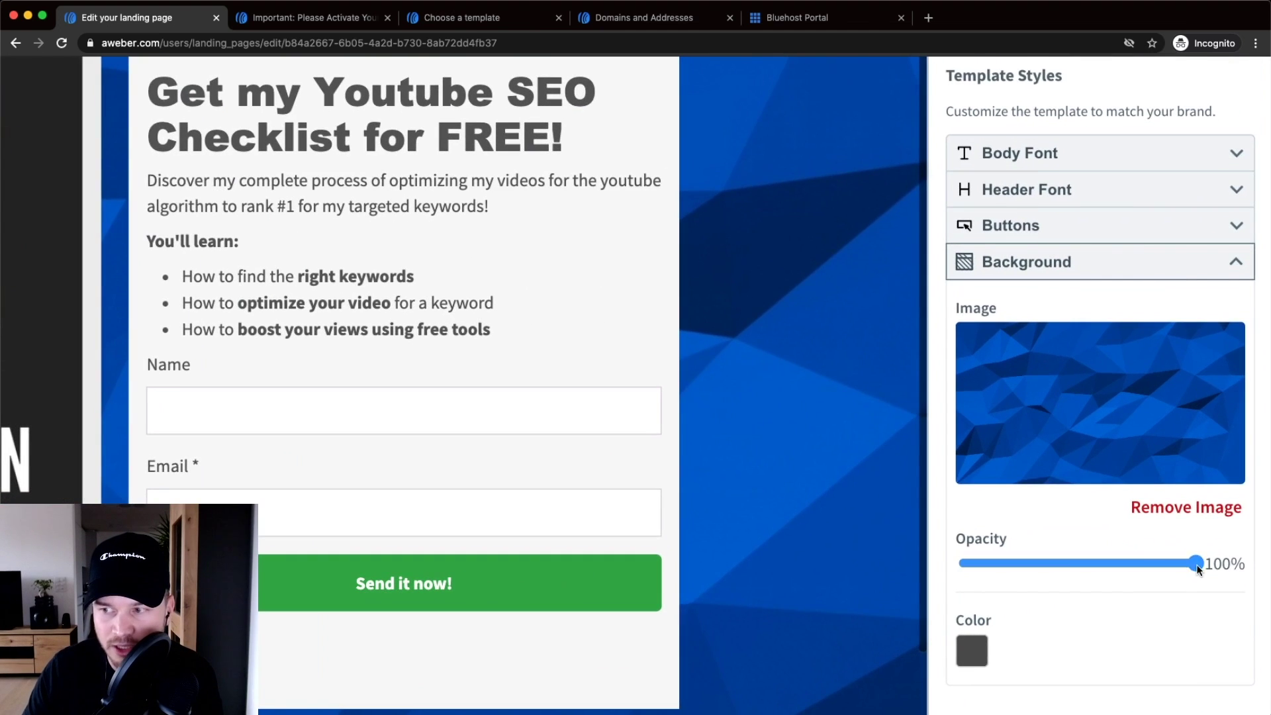
- Set the background image opacity to 30% over a black background colour
drag(1220, 564, 1110, 566)
drag(1026, 568, 1035, 567)
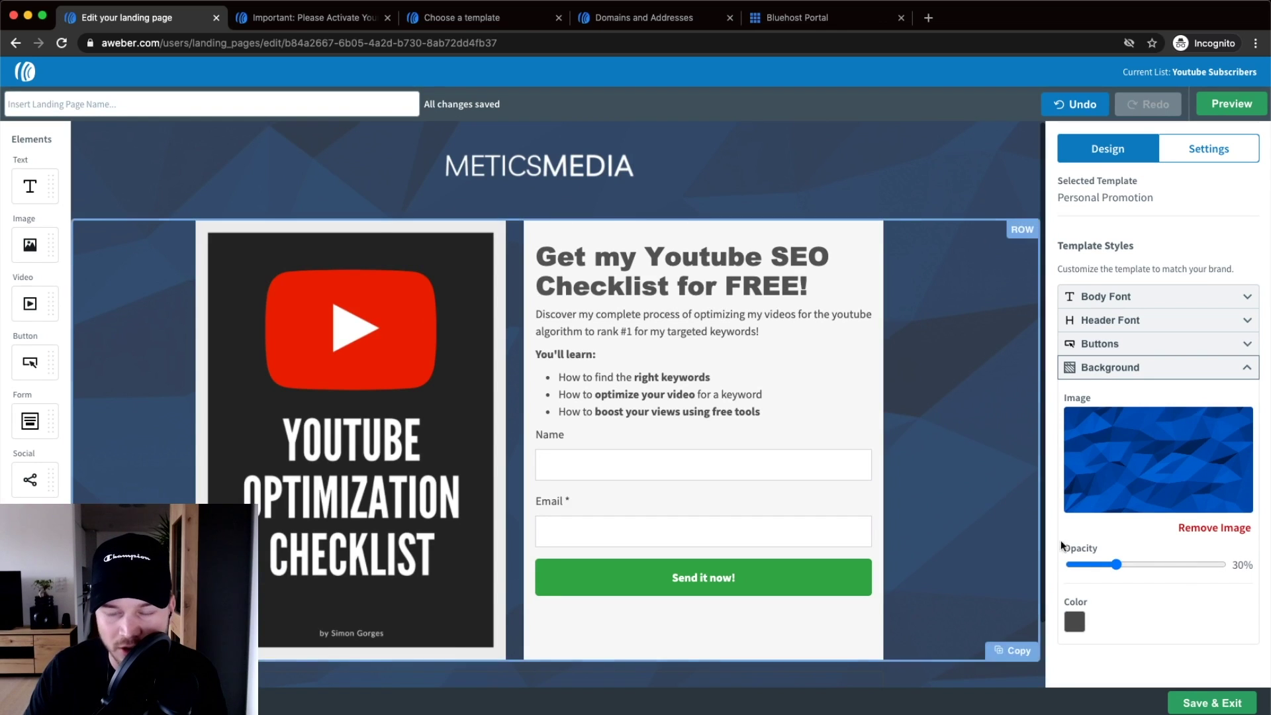
click(1079, 624)
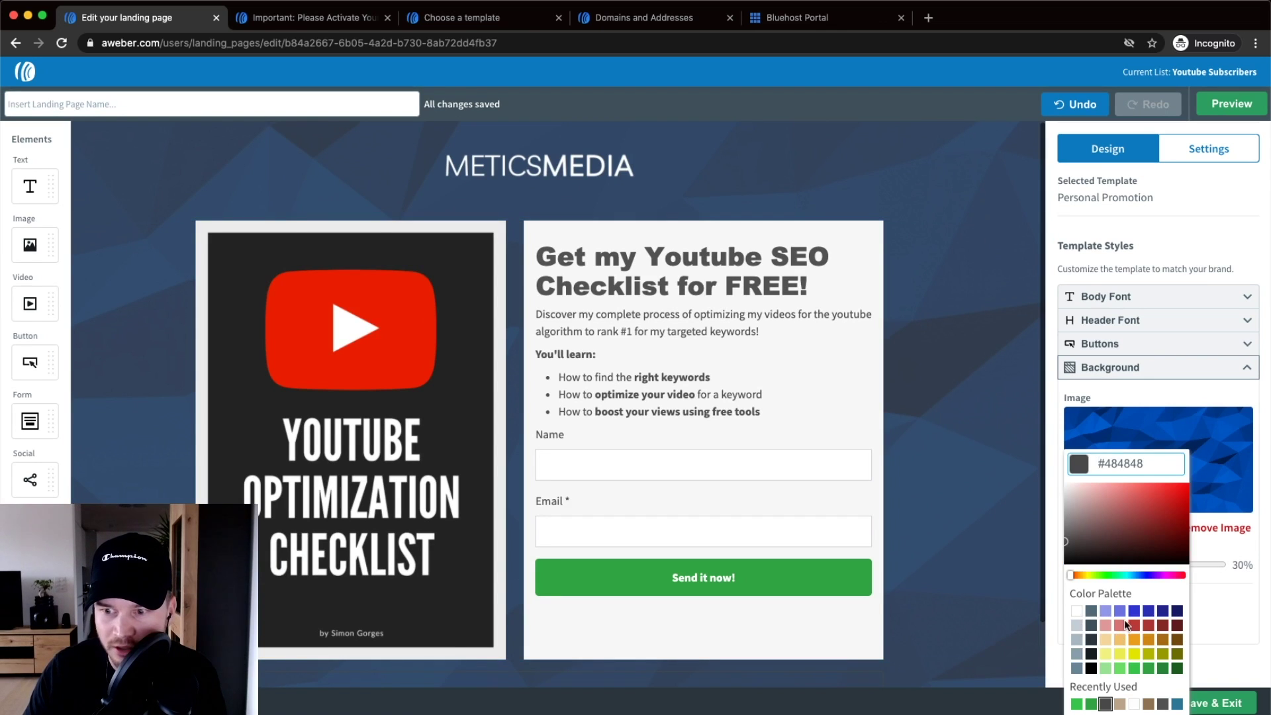
click(1091, 667)
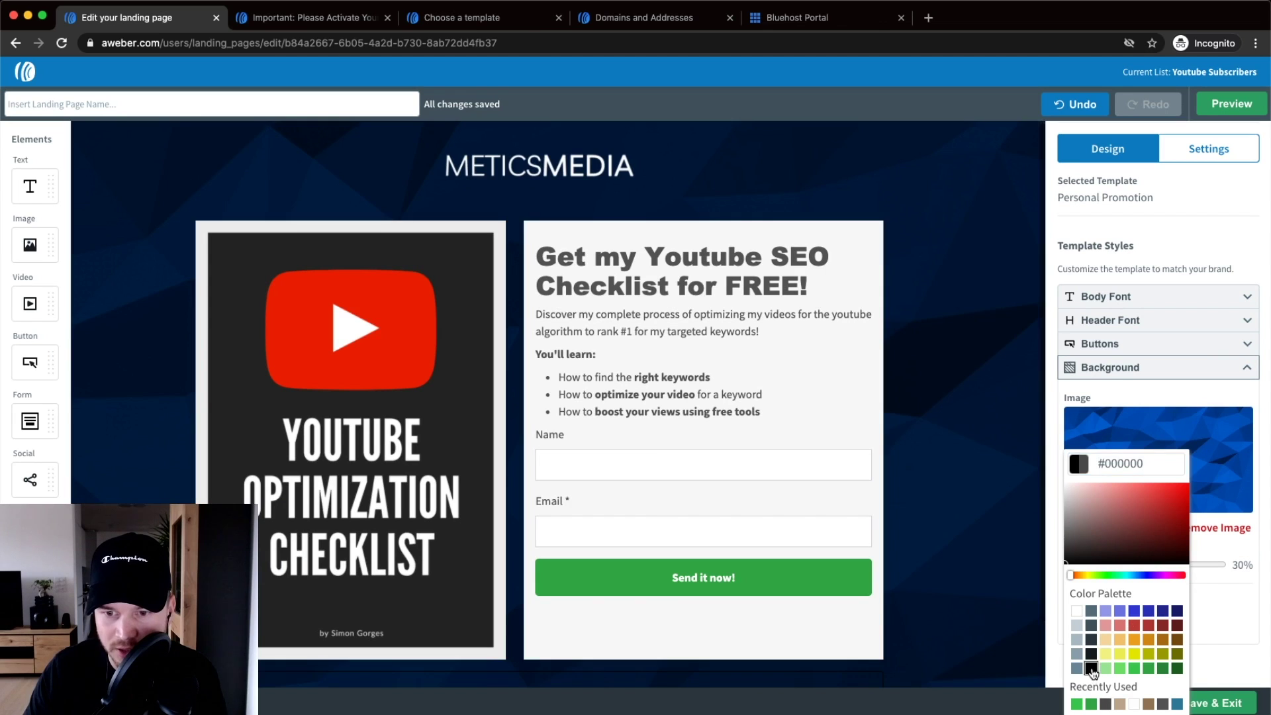
click(967, 500)
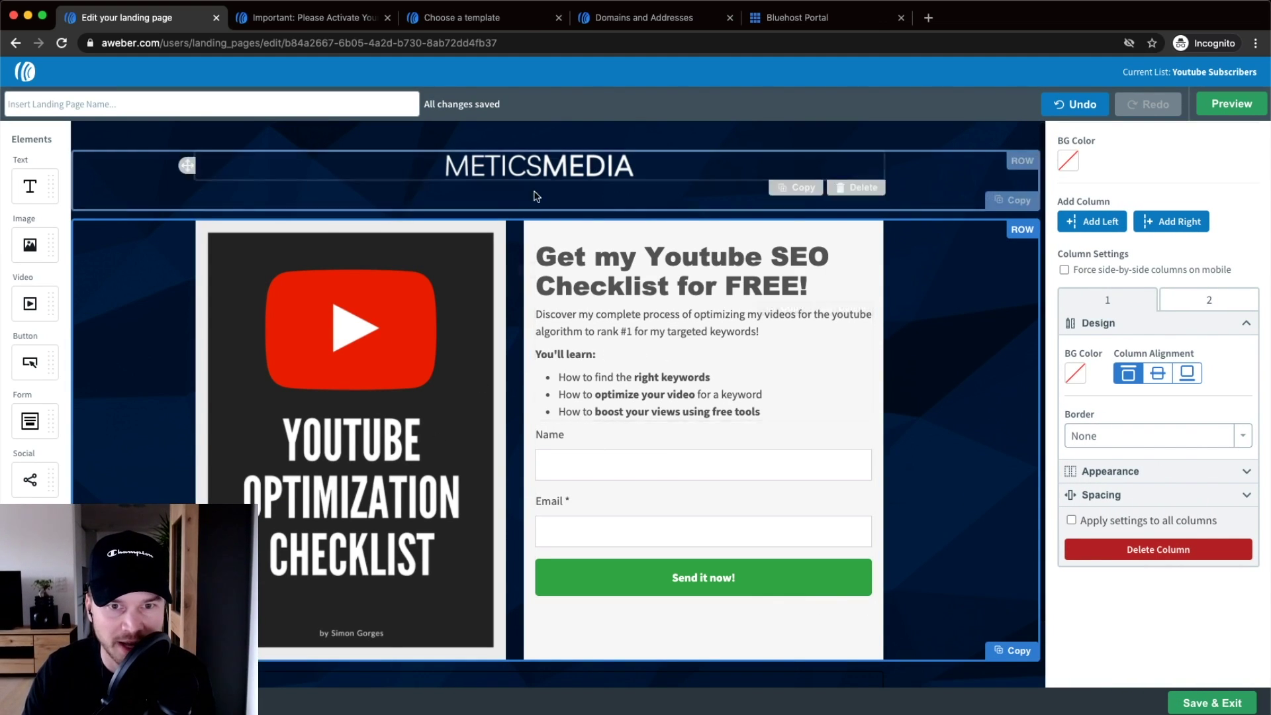
- Scroll through the darkened page to review it, then select the background to show Page Properties
scroll(934, 417, down, 2)
scroll(940, 450, up, 2)
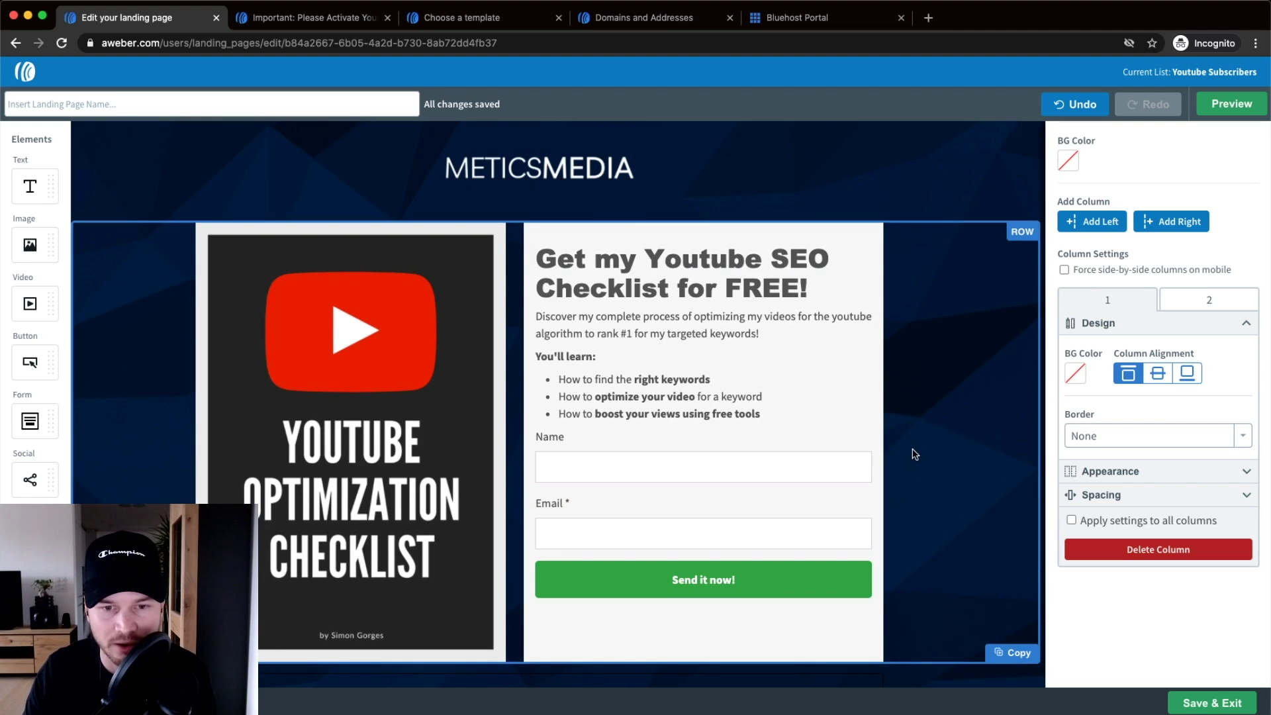
scroll(915, 455, down, 2)
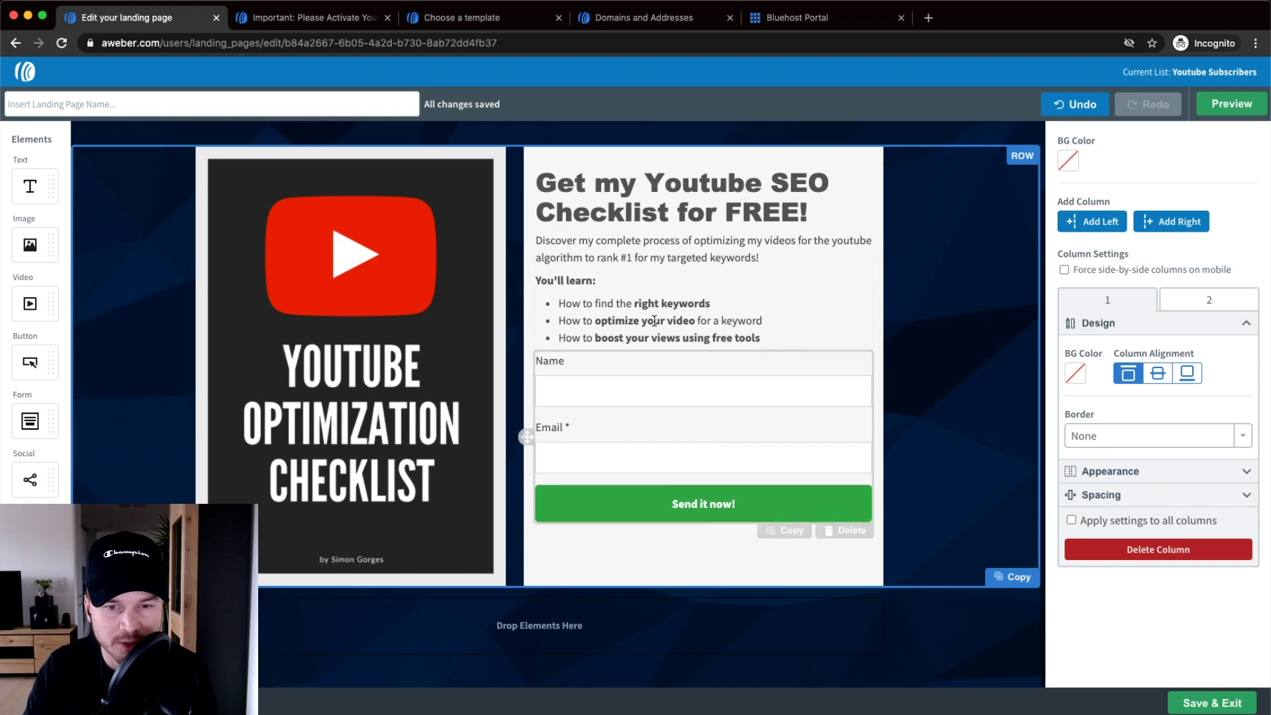
scroll(875, 413, up, 2)
scroll(877, 418, down, 2)
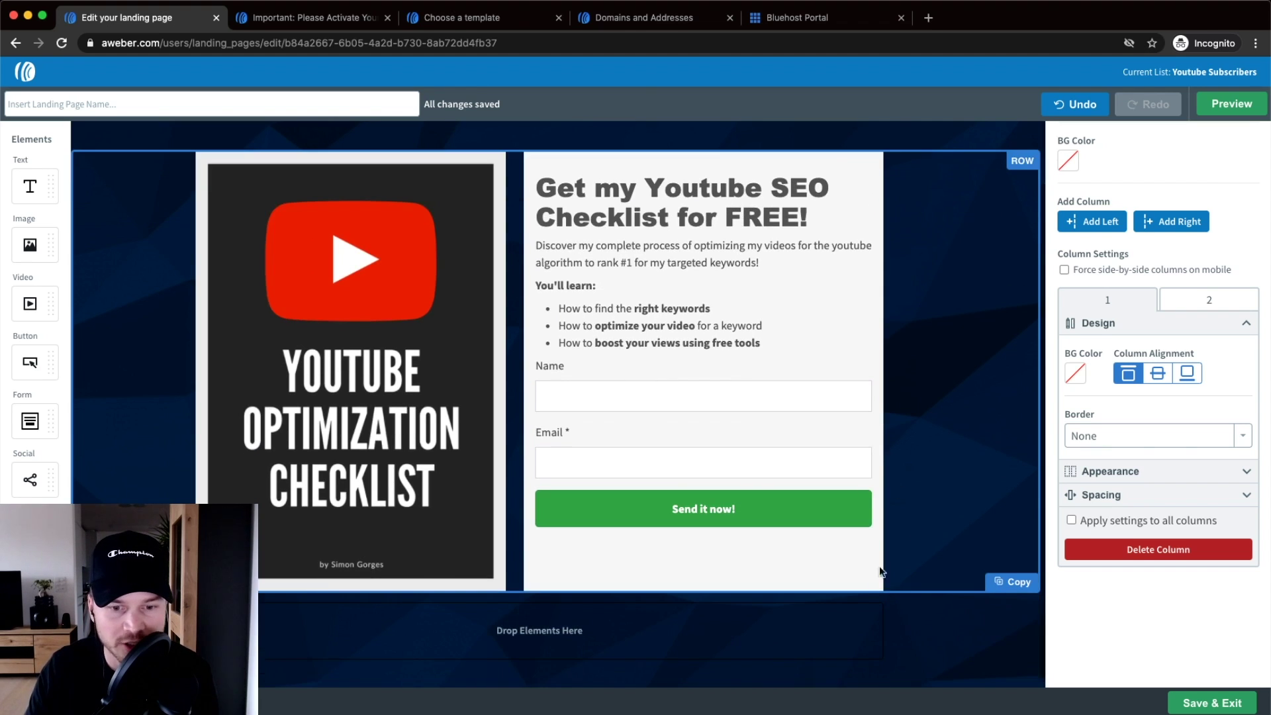
scroll(895, 524, up, 2)
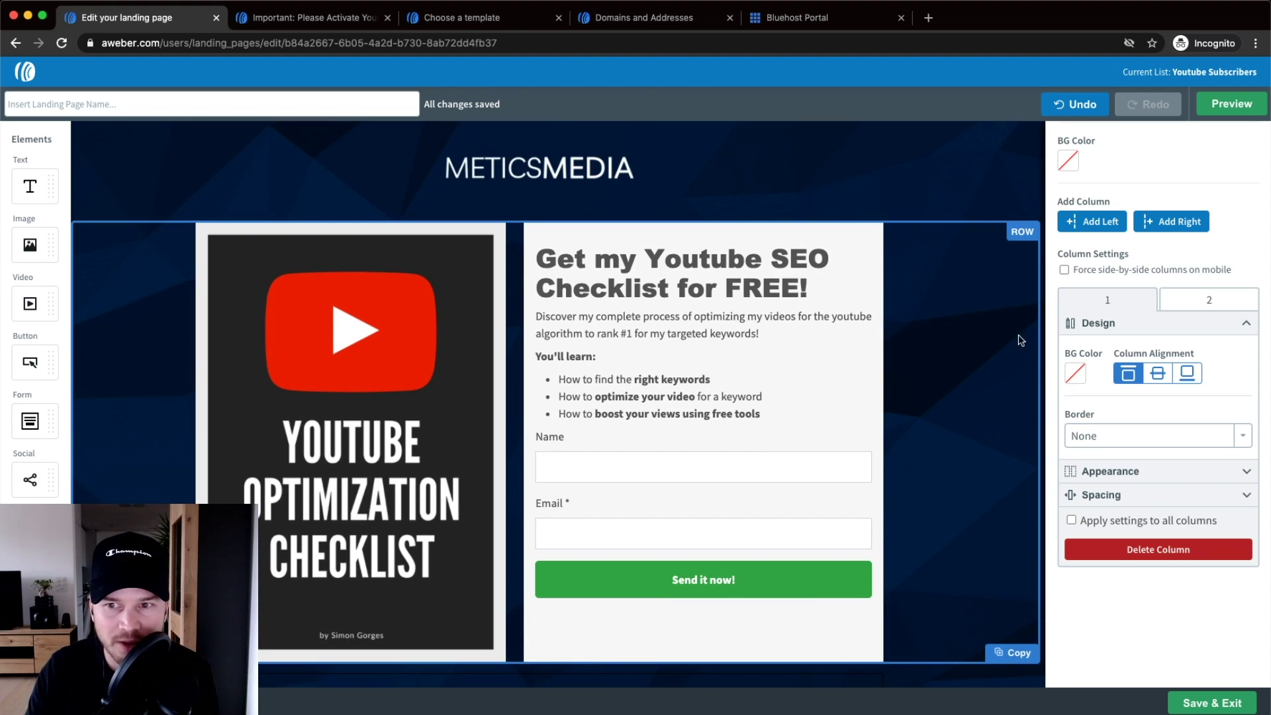
click(943, 165)
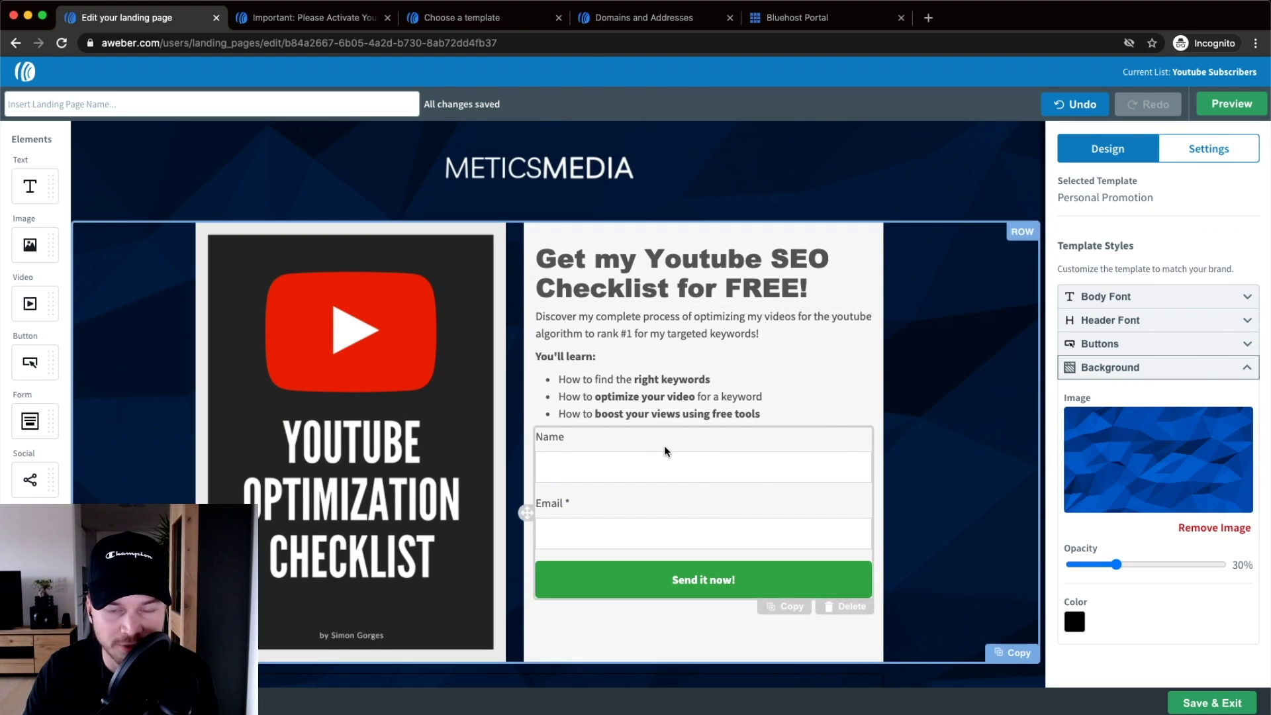
- Tick Required in the signup form's Name field settings so it shows 'Name *'
click(707, 441)
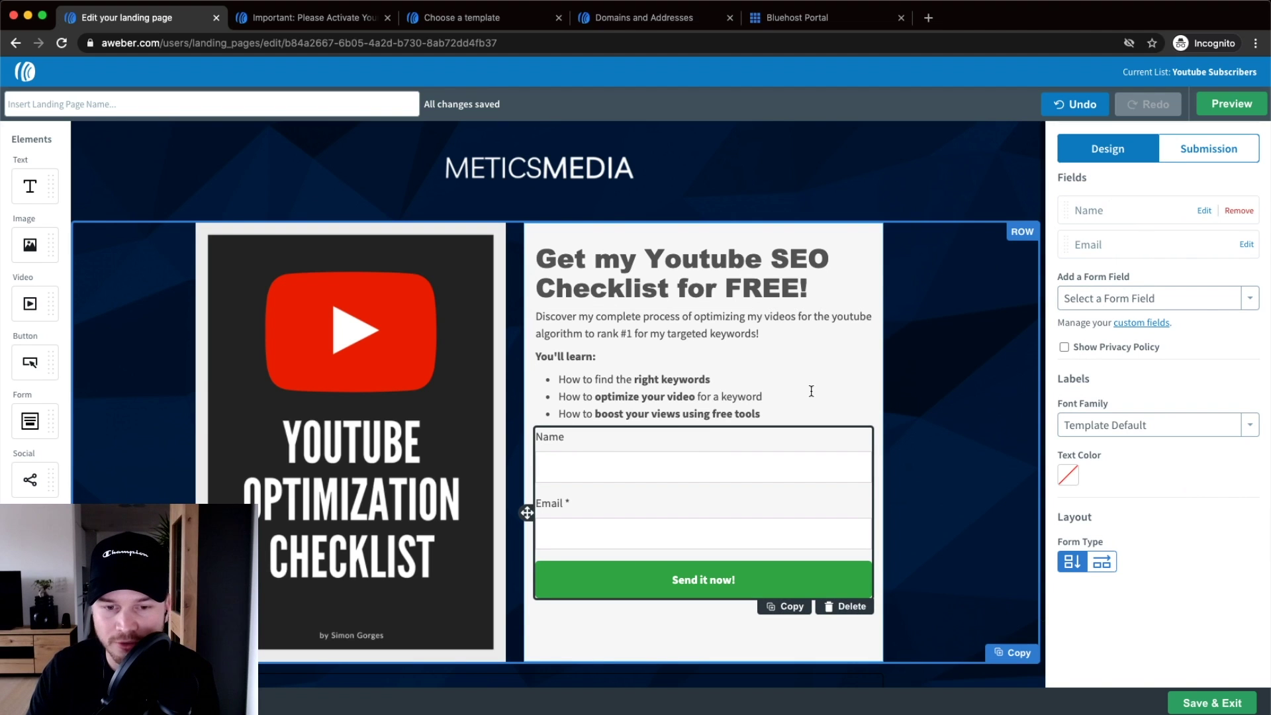
scroll(564, 442, up, 5)
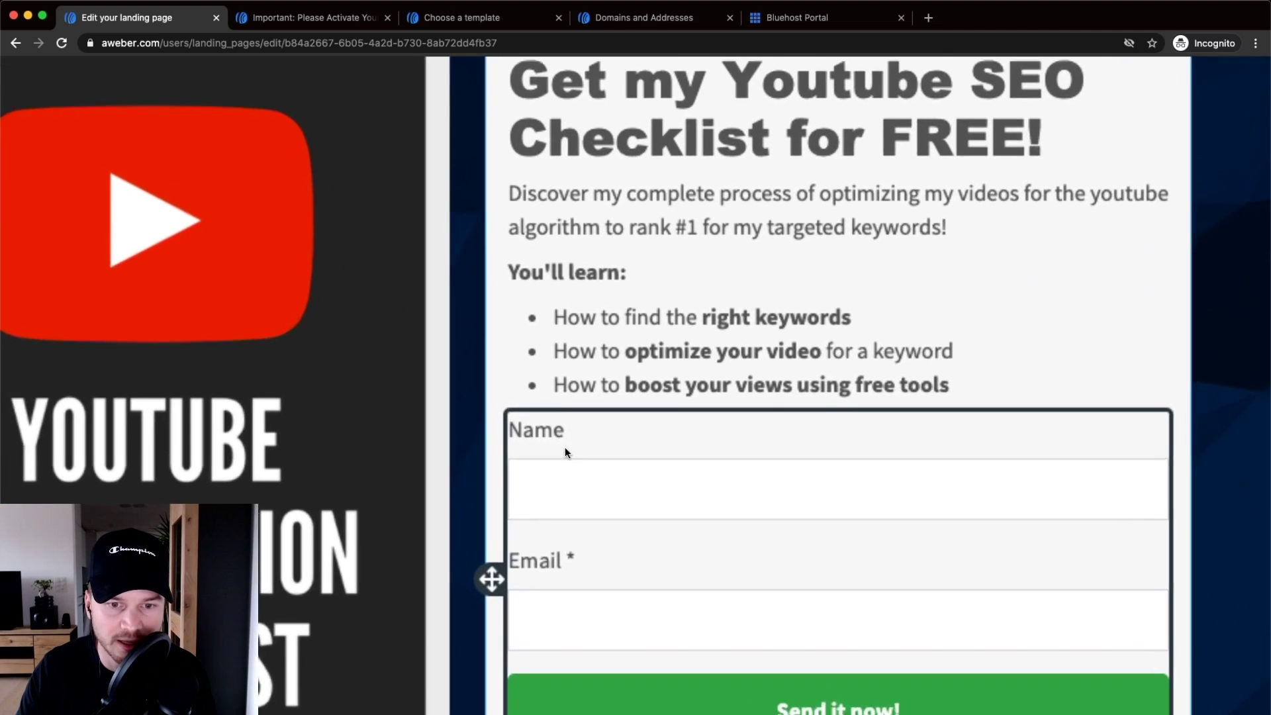
scroll(589, 567, down, 2)
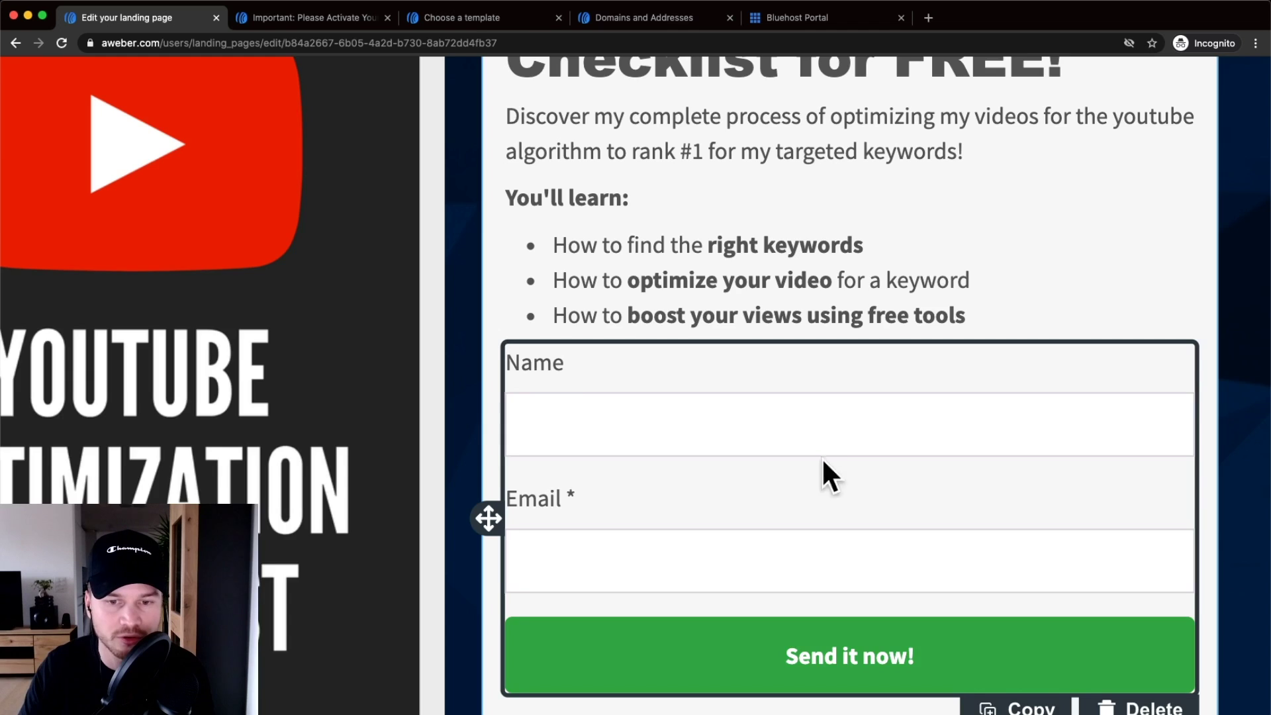
scroll(821, 458, down, 10)
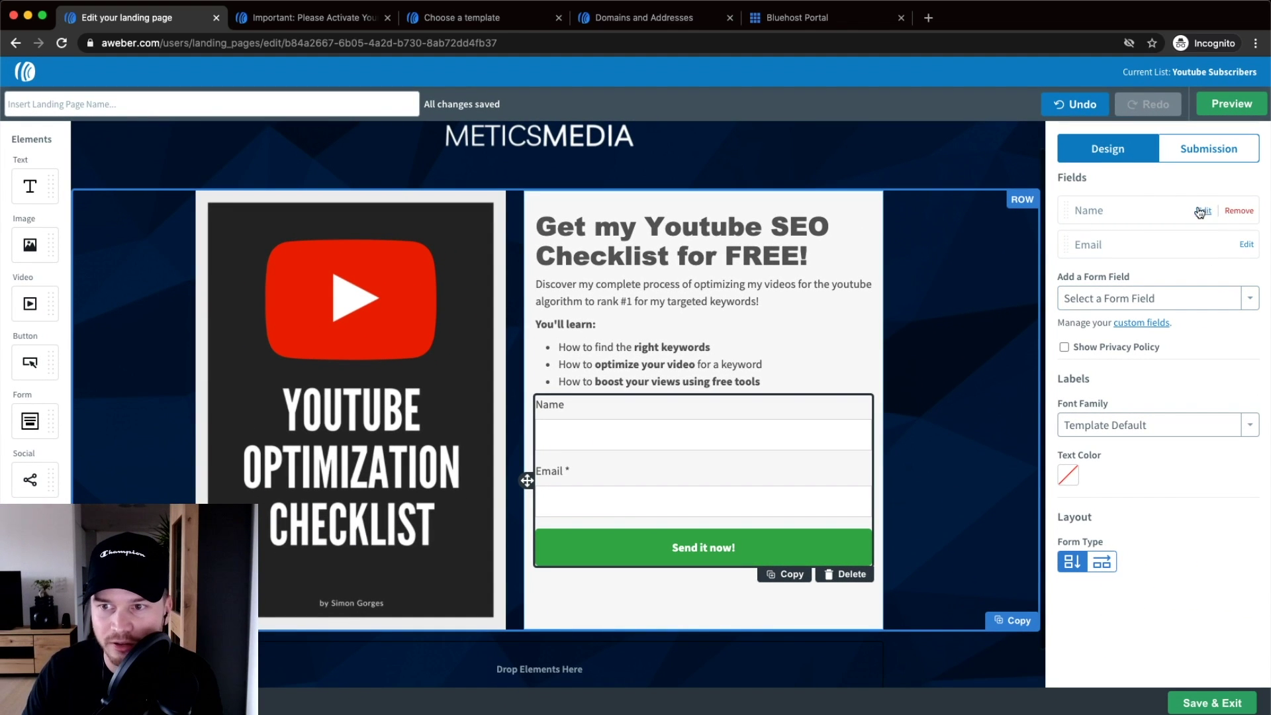
scroll(1200, 212, up, 2)
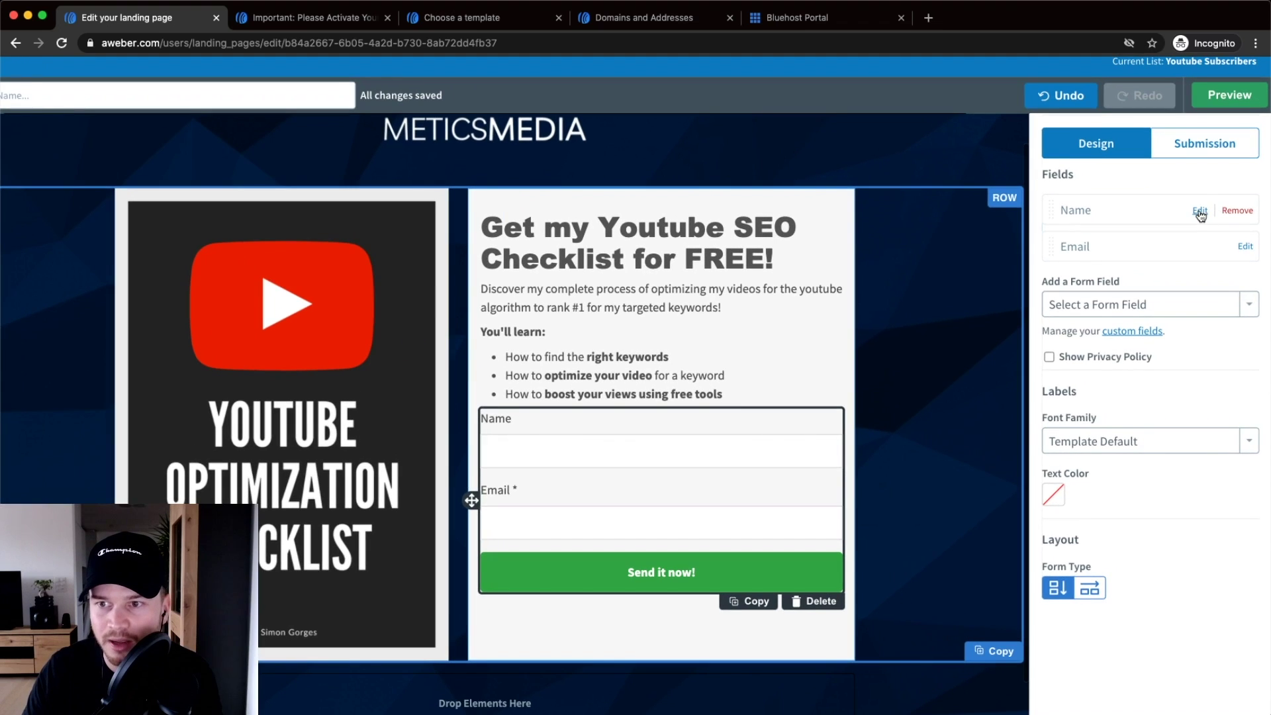
click(1200, 211)
scroll(1217, 288, up, 2)
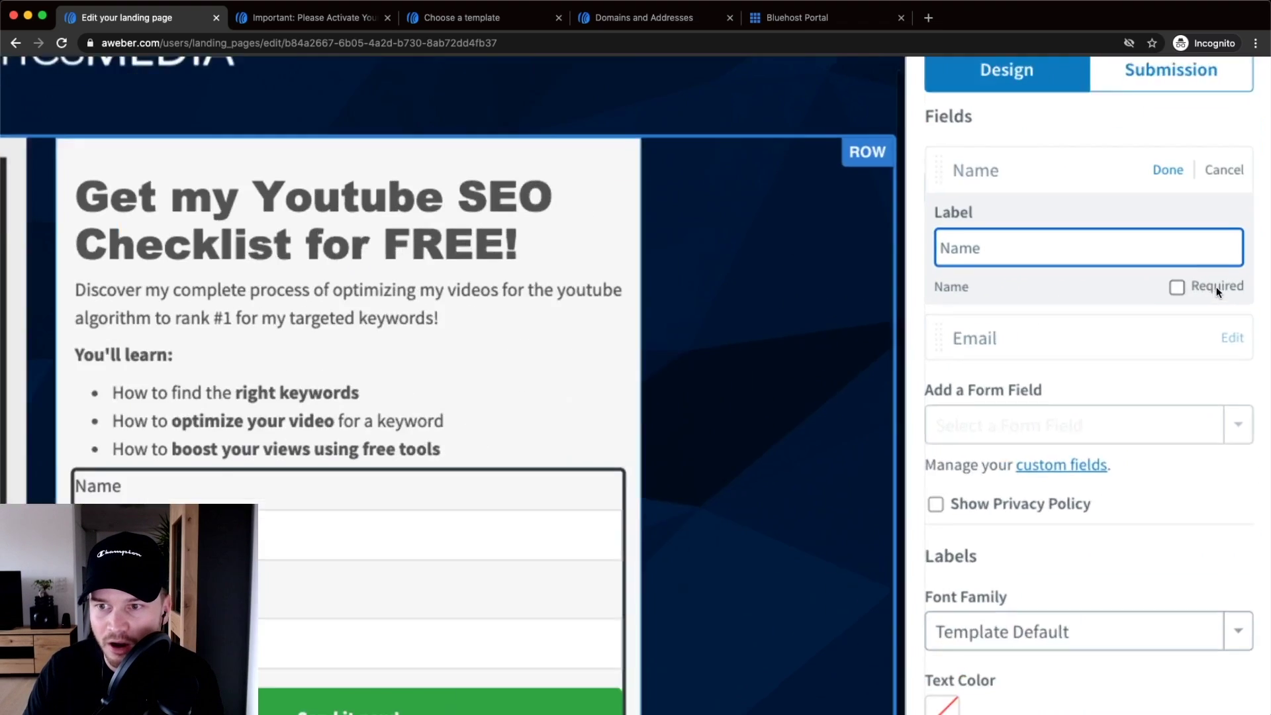
click(1156, 289)
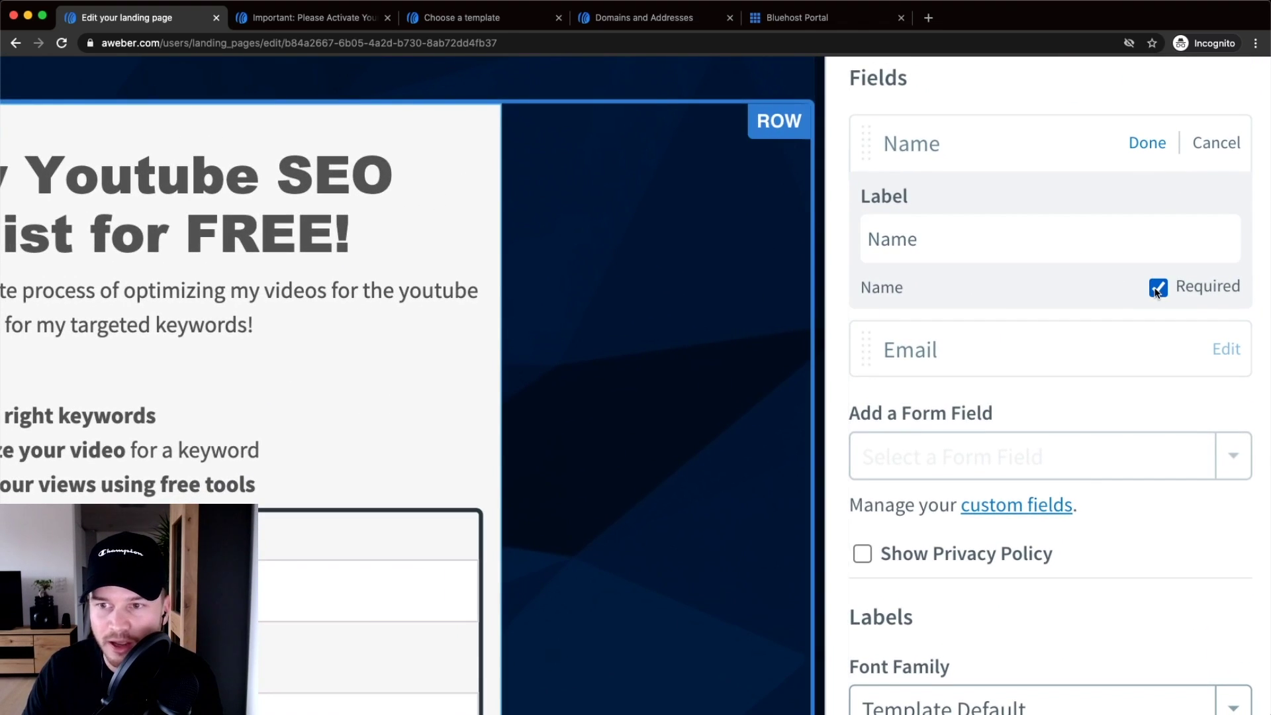
scroll(1155, 292, down, 3)
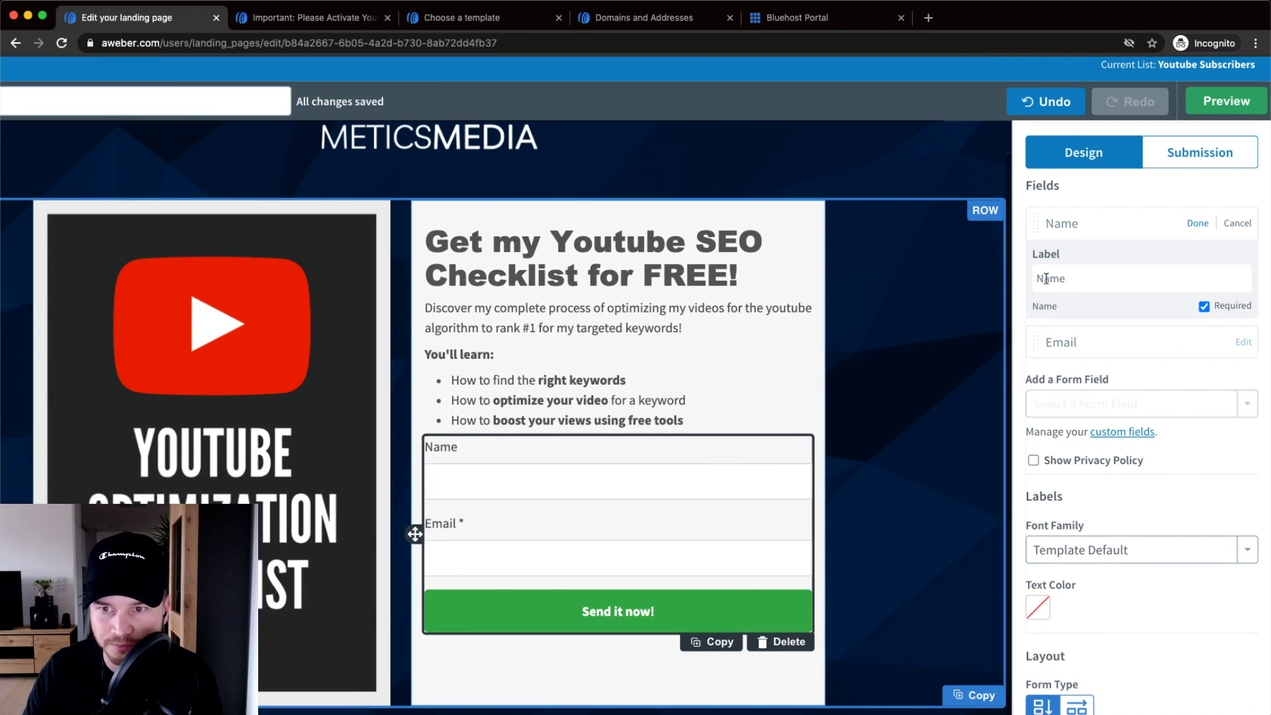
click(1198, 222)
scroll(467, 451, left, 1)
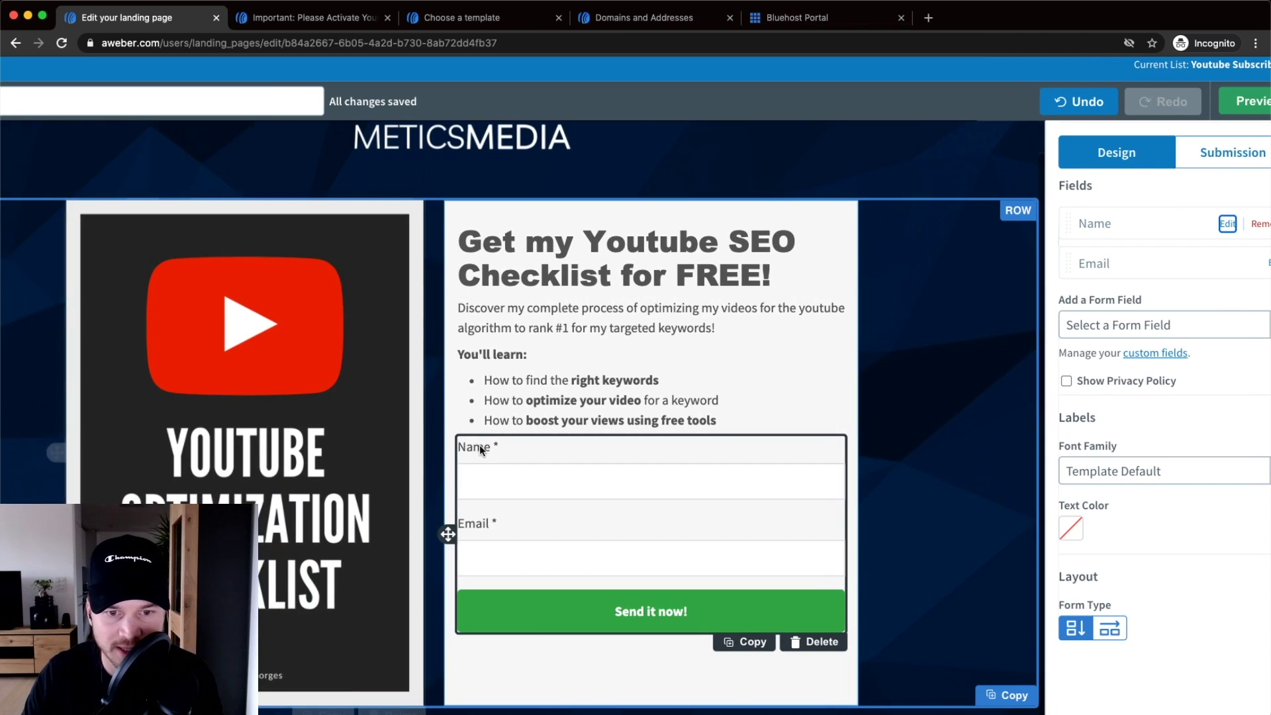
scroll(490, 449, up, 3)
scroll(656, 455, down, 5)
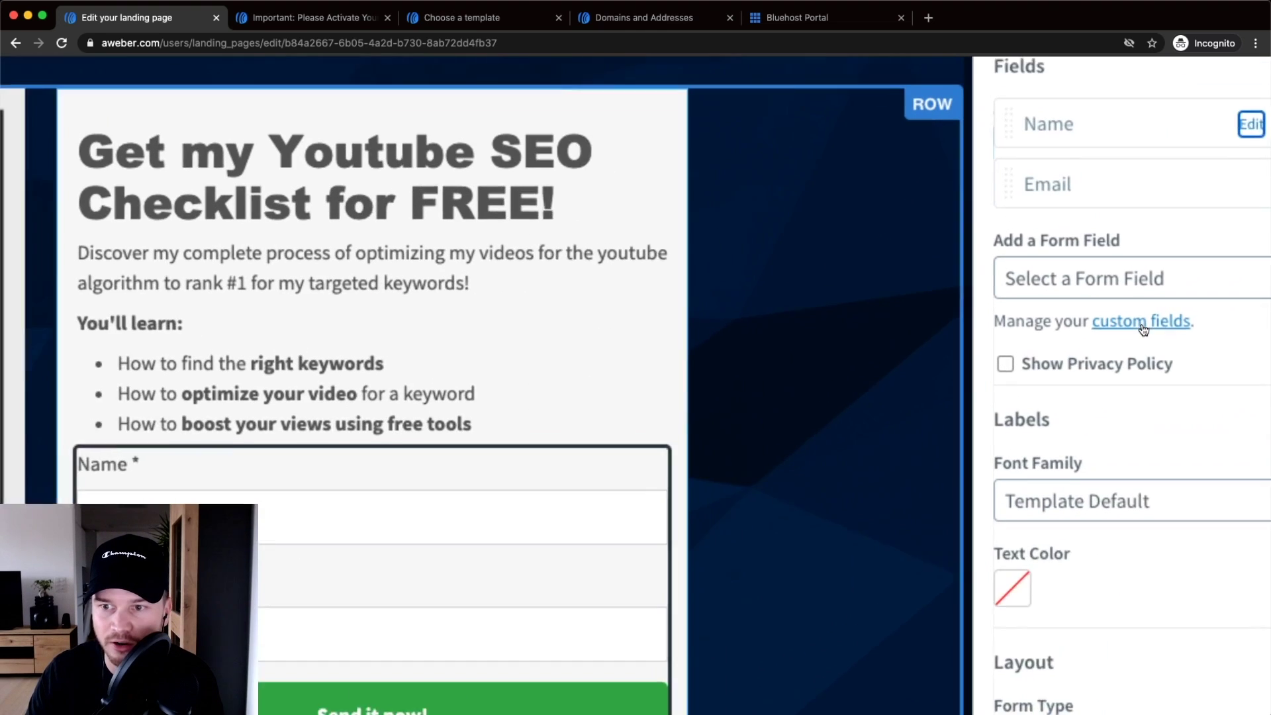
- Open the custom fields link in a new tab, review the Website field, and return to the editor
right_click(1154, 323)
click(1167, 327)
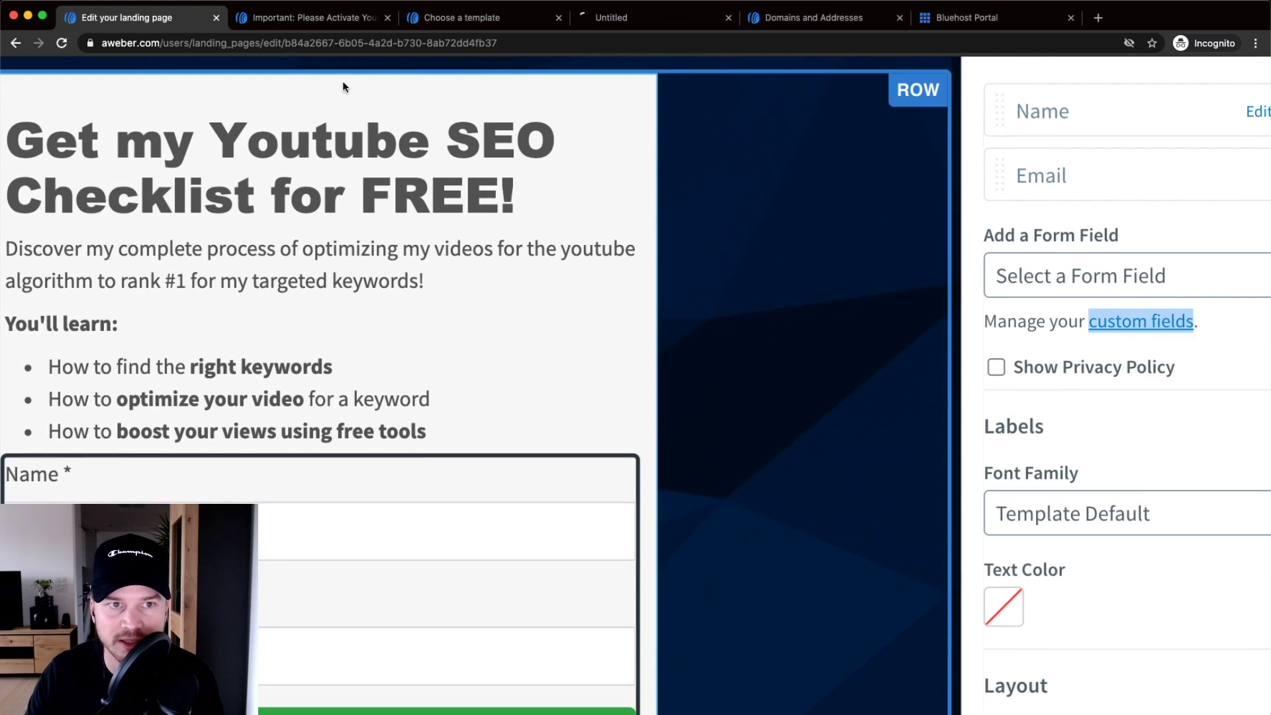
drag(581, 20, 271, 21)
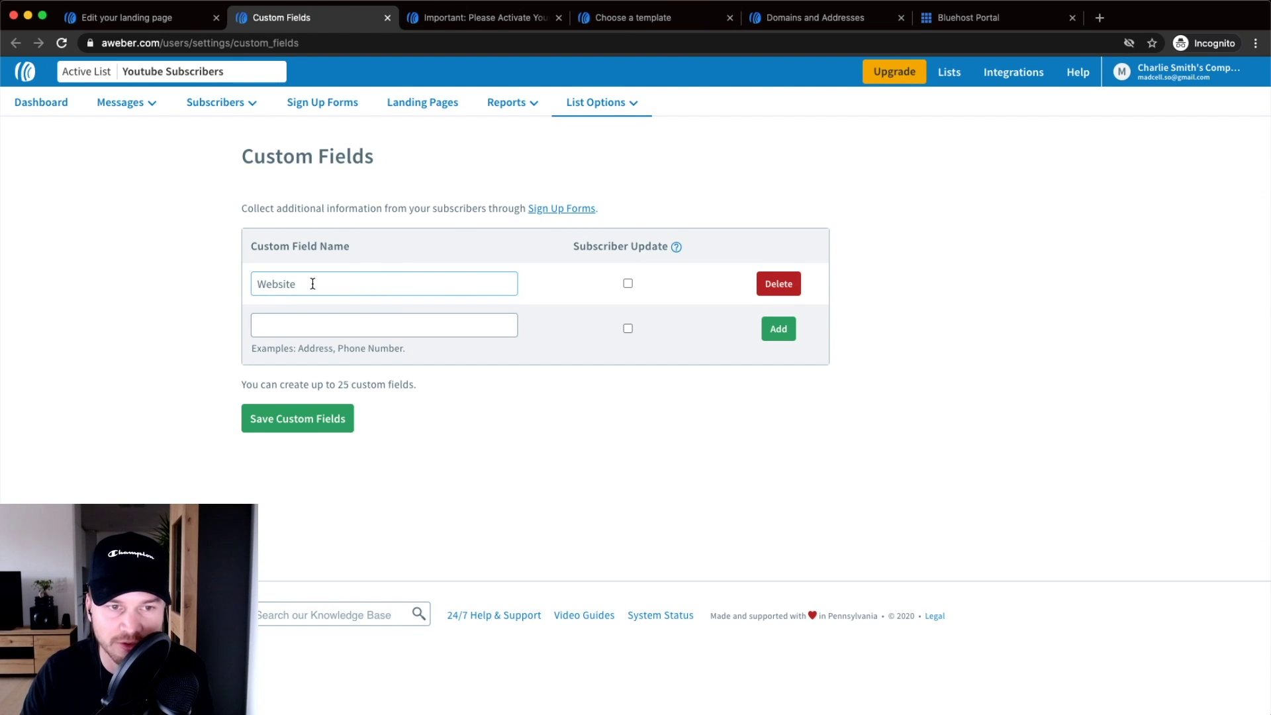
drag(298, 284, 236, 284)
click(364, 282)
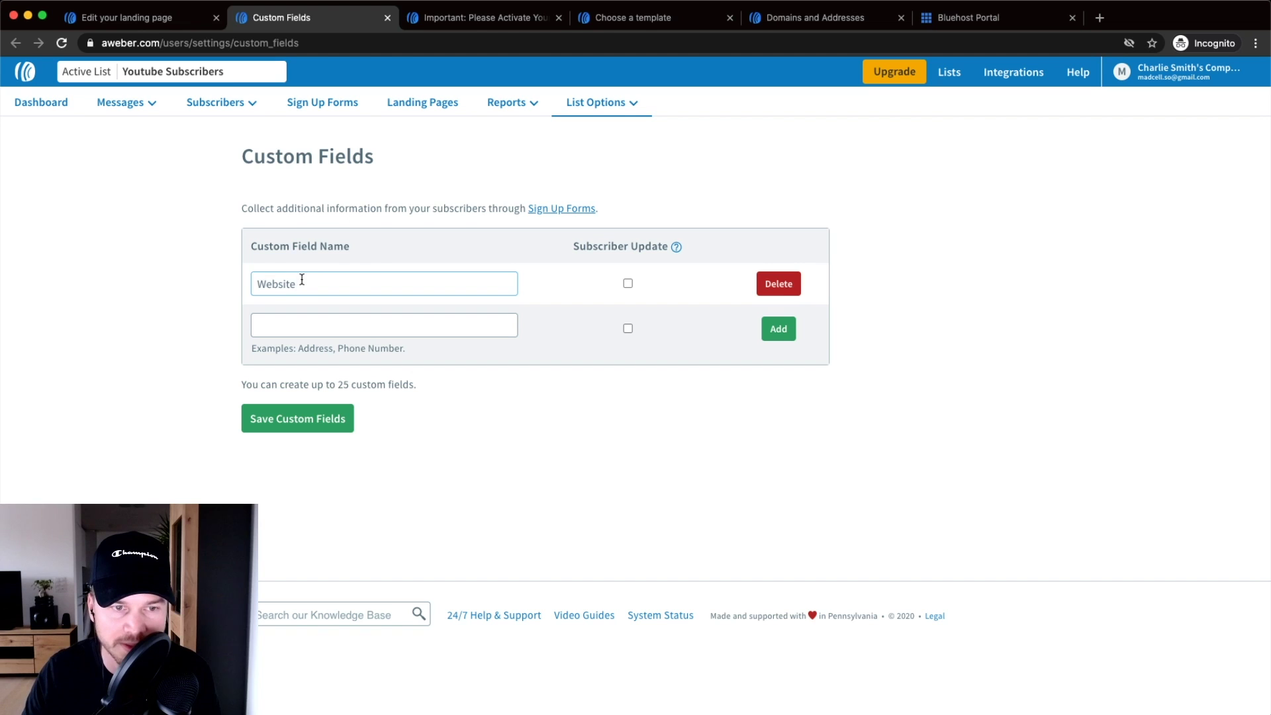
key(ctrl+shift+Tab)
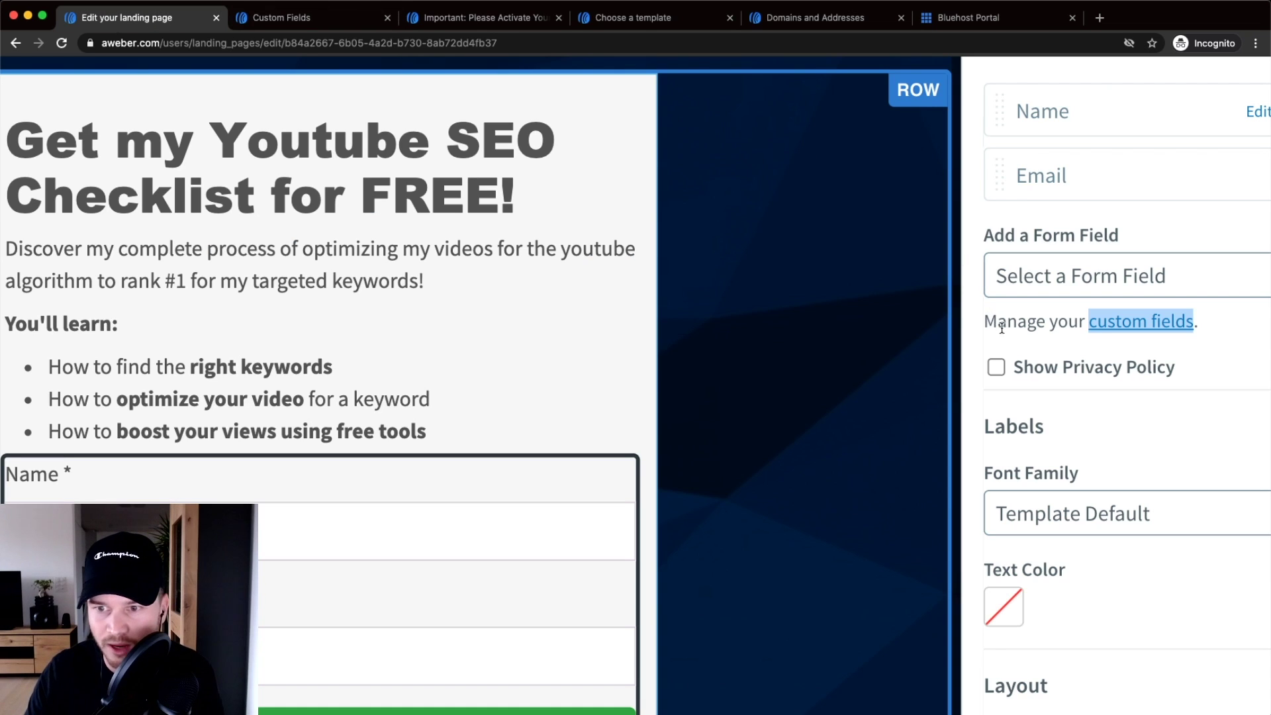
scroll(1150, 372, down, 5)
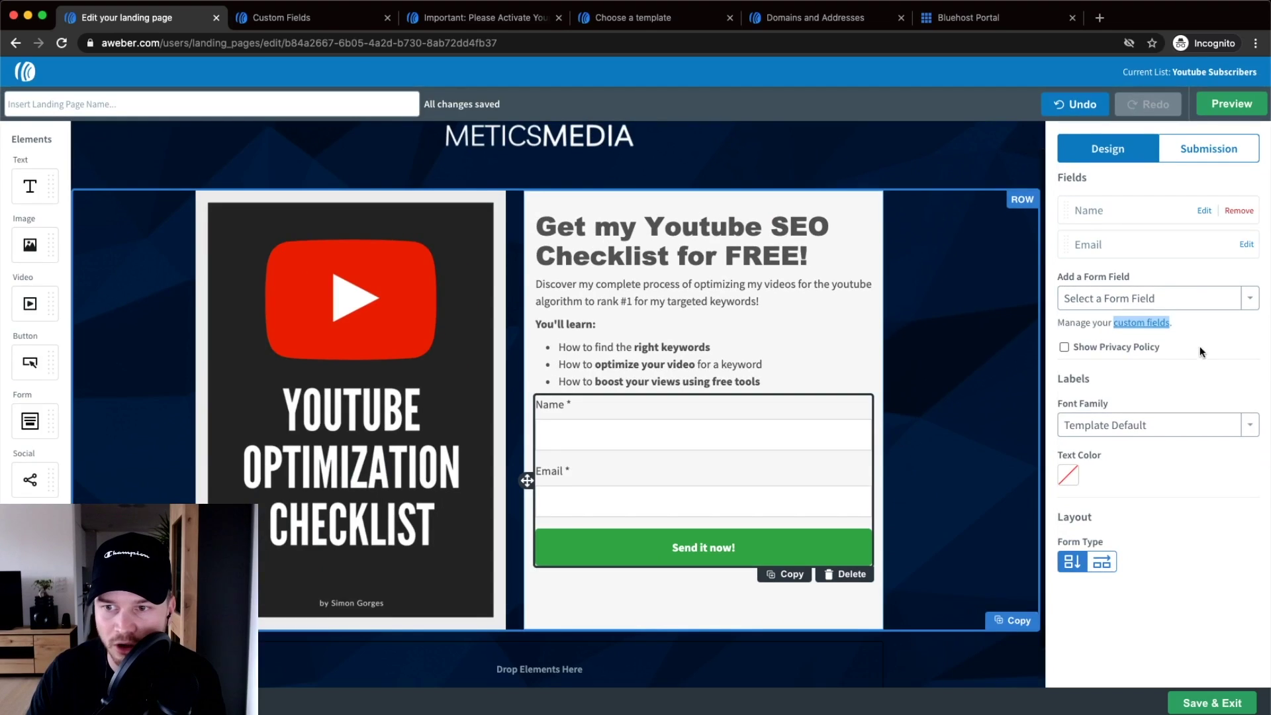
click(1248, 299)
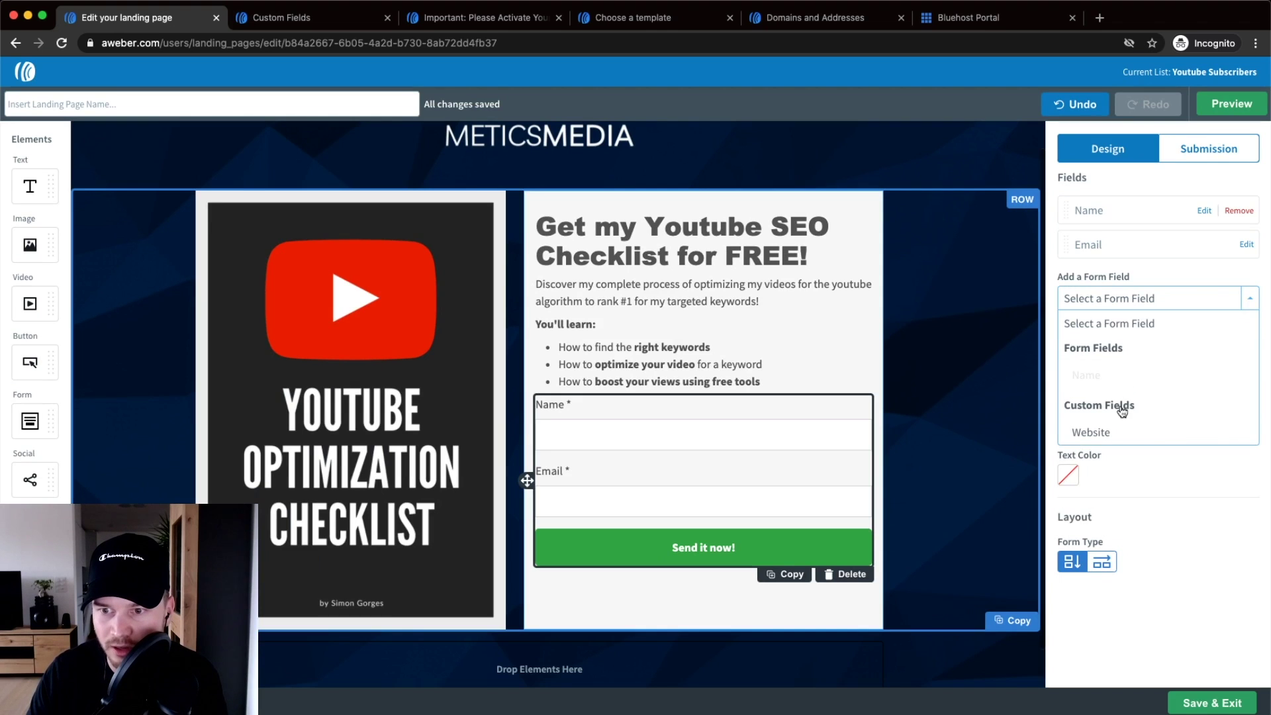
click(1105, 433)
scroll(758, 363, down, 2)
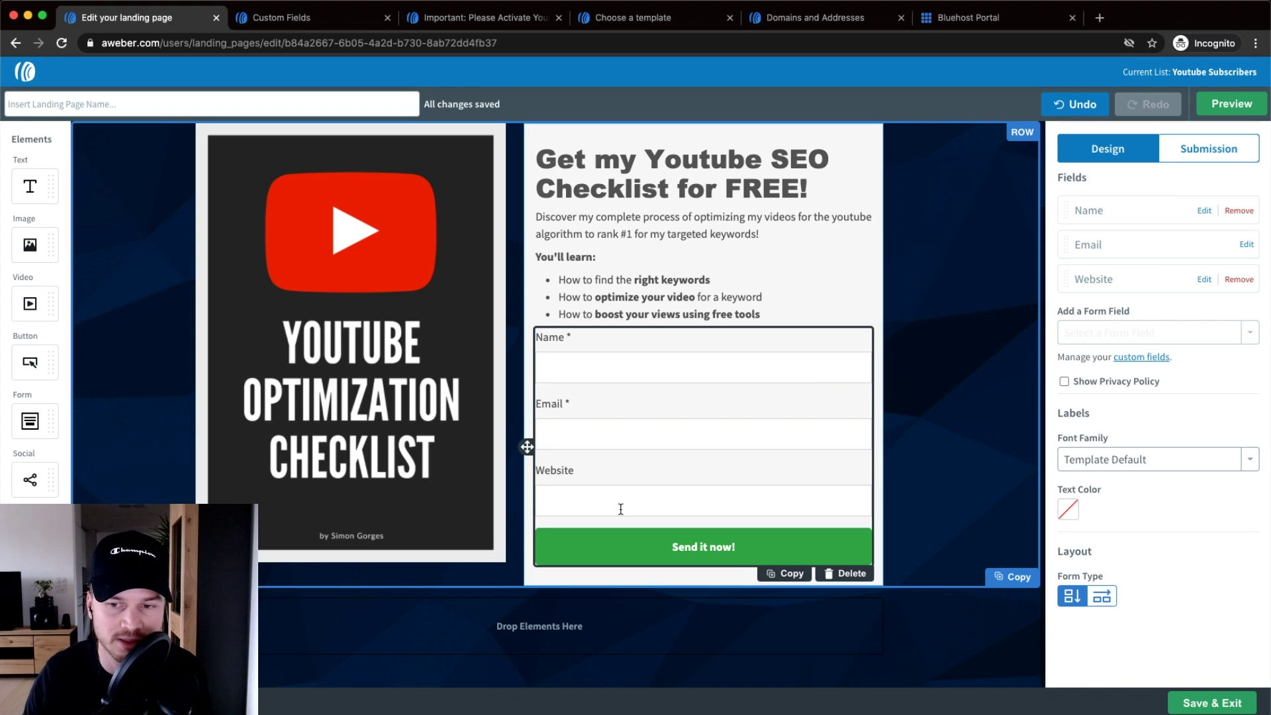
click(1240, 279)
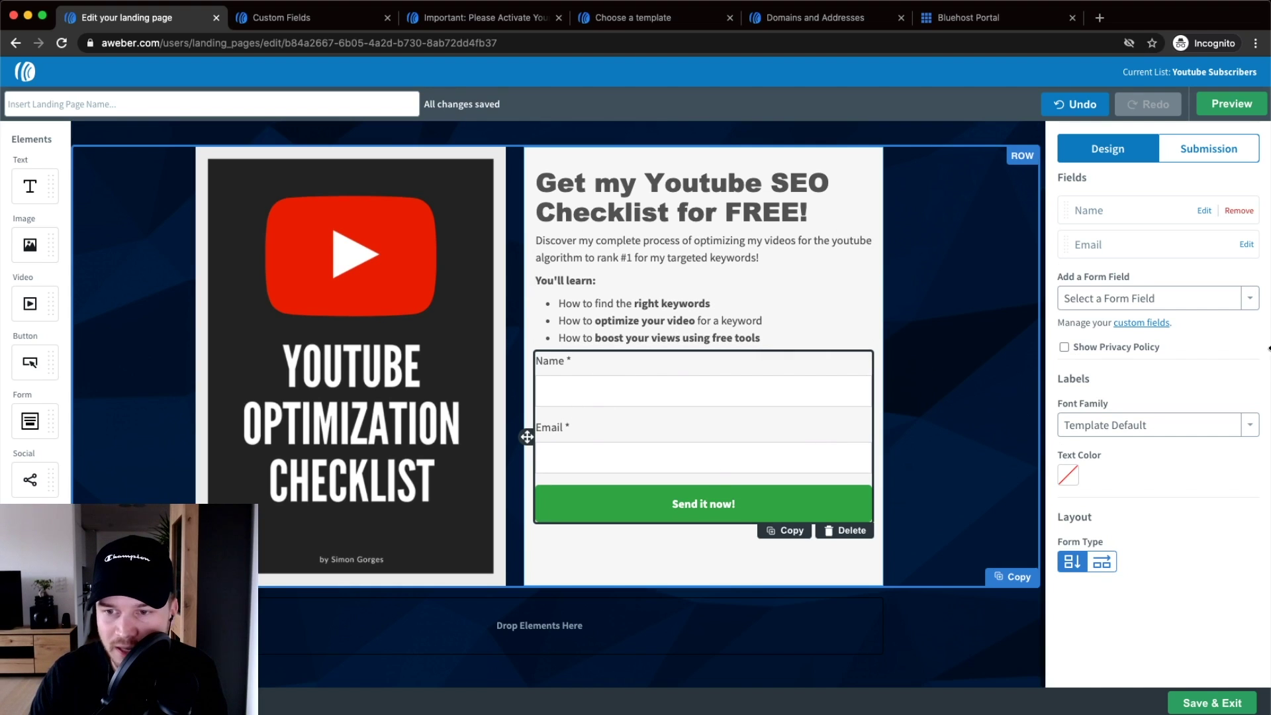
click(1064, 347)
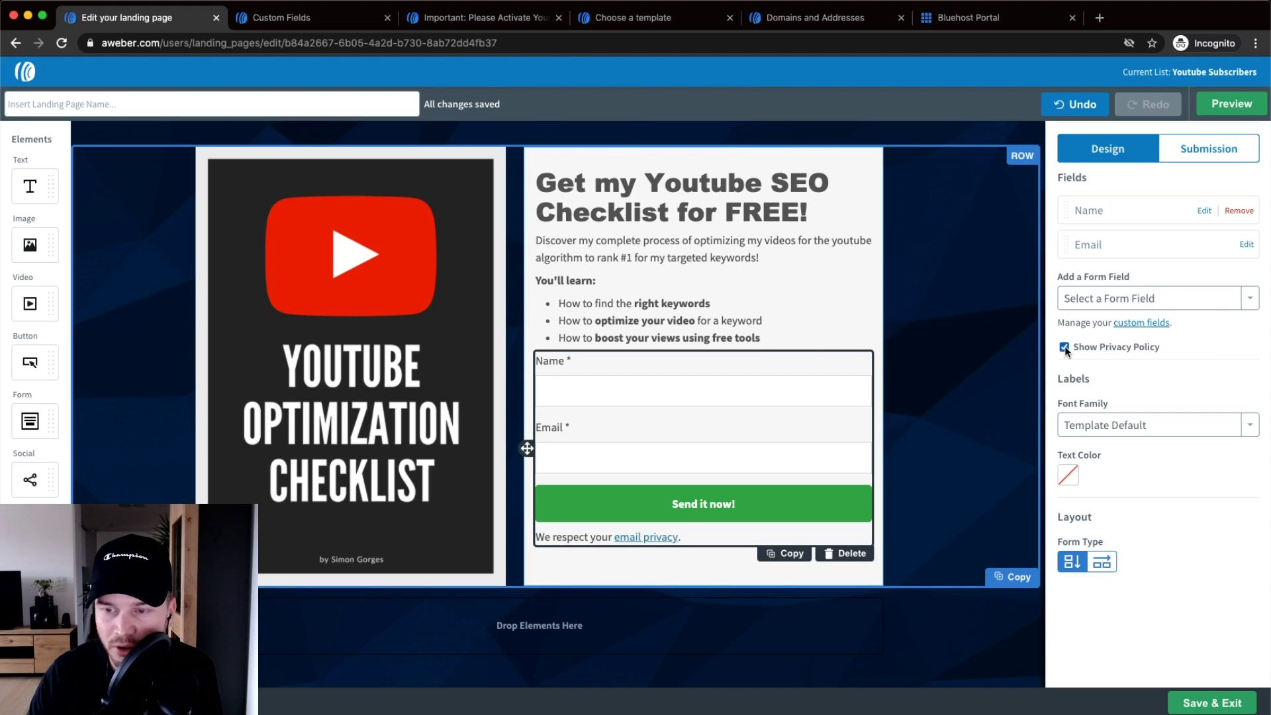
click(1064, 346)
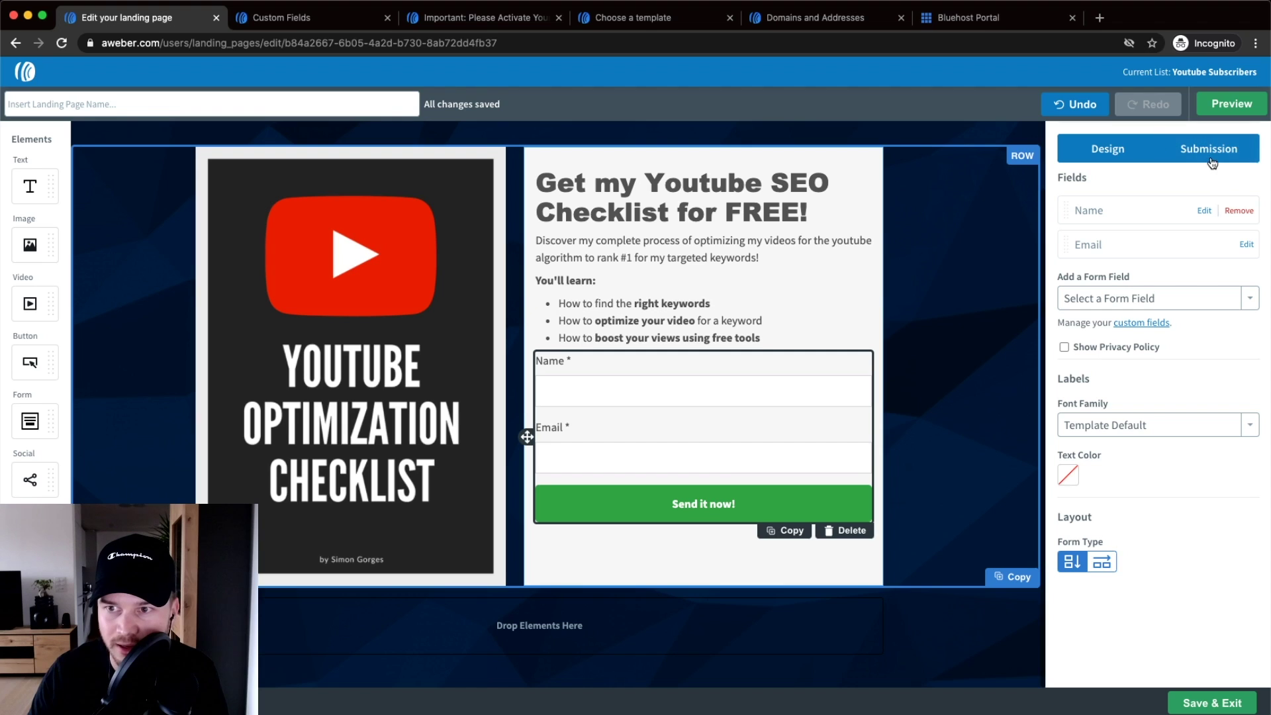
- Preview the default Thank You Page from the form's Submission tab
click(1238, 157)
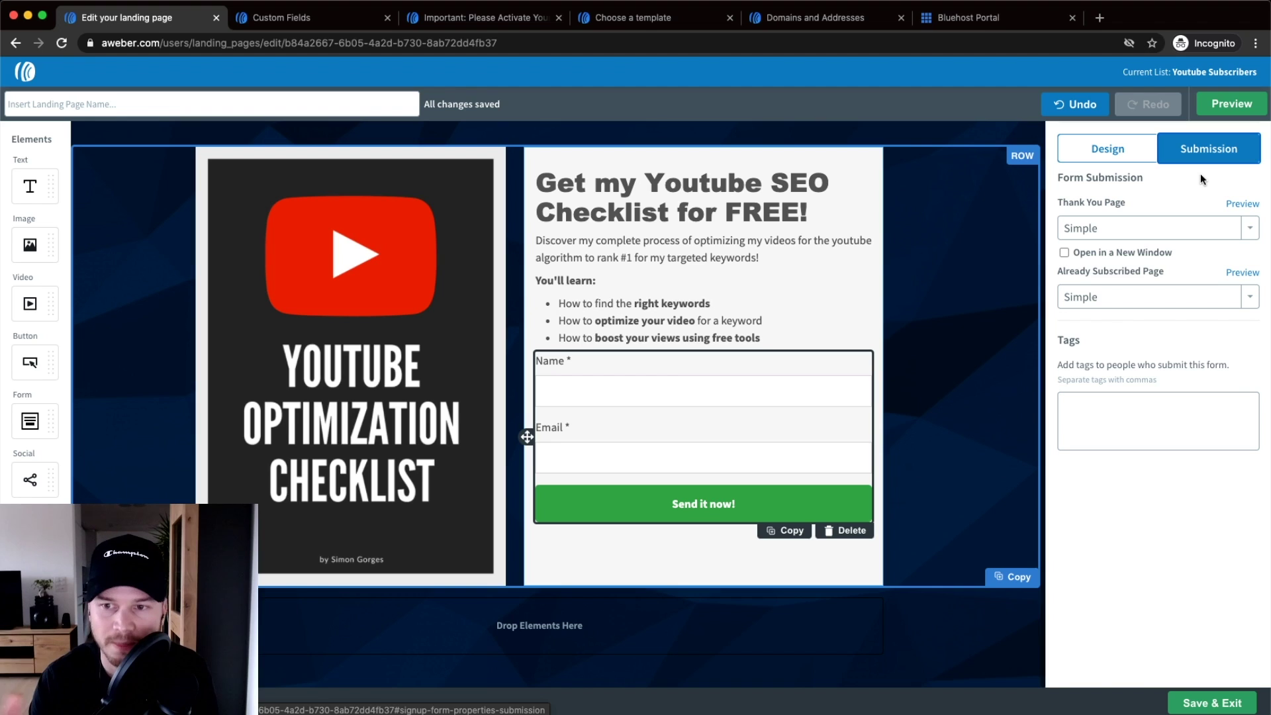
click(1244, 207)
drag(803, 17, 379, 10)
scroll(547, 128, up, 5)
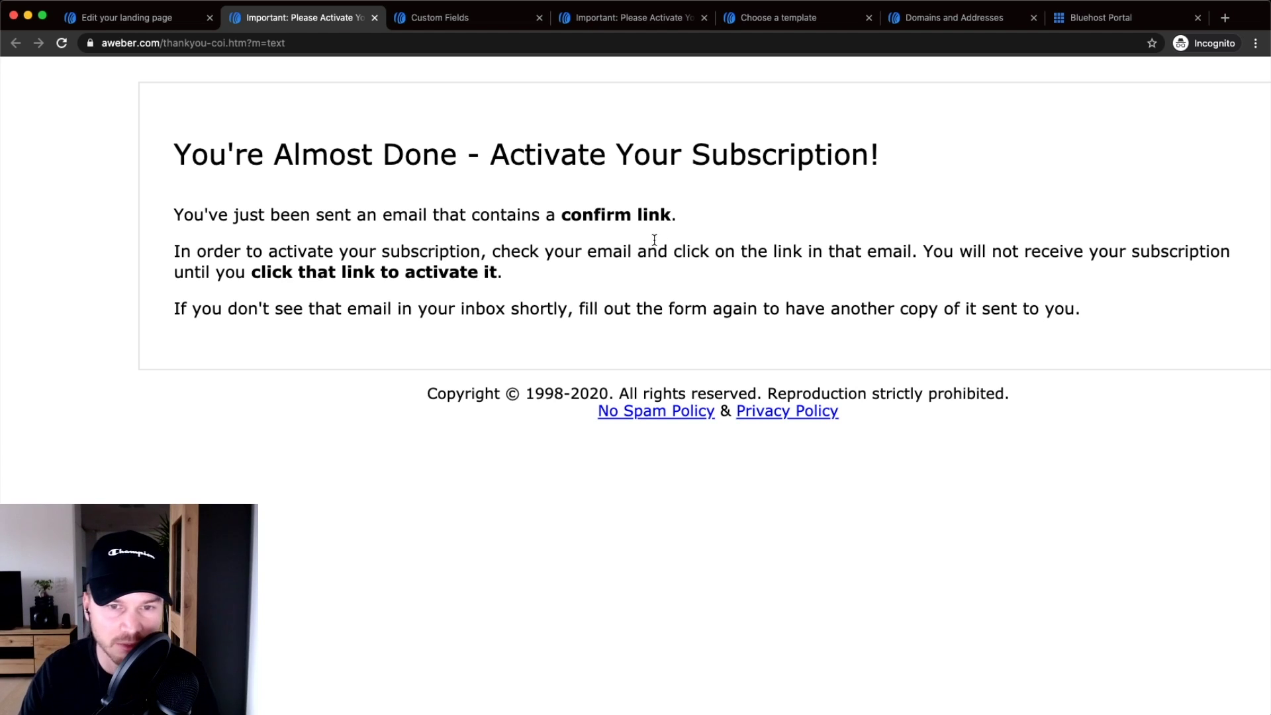
- Close the 'Important: Please Activate' preview tab and go back to the 'Edit your landing page' tab
click(374, 18)
click(165, 20)
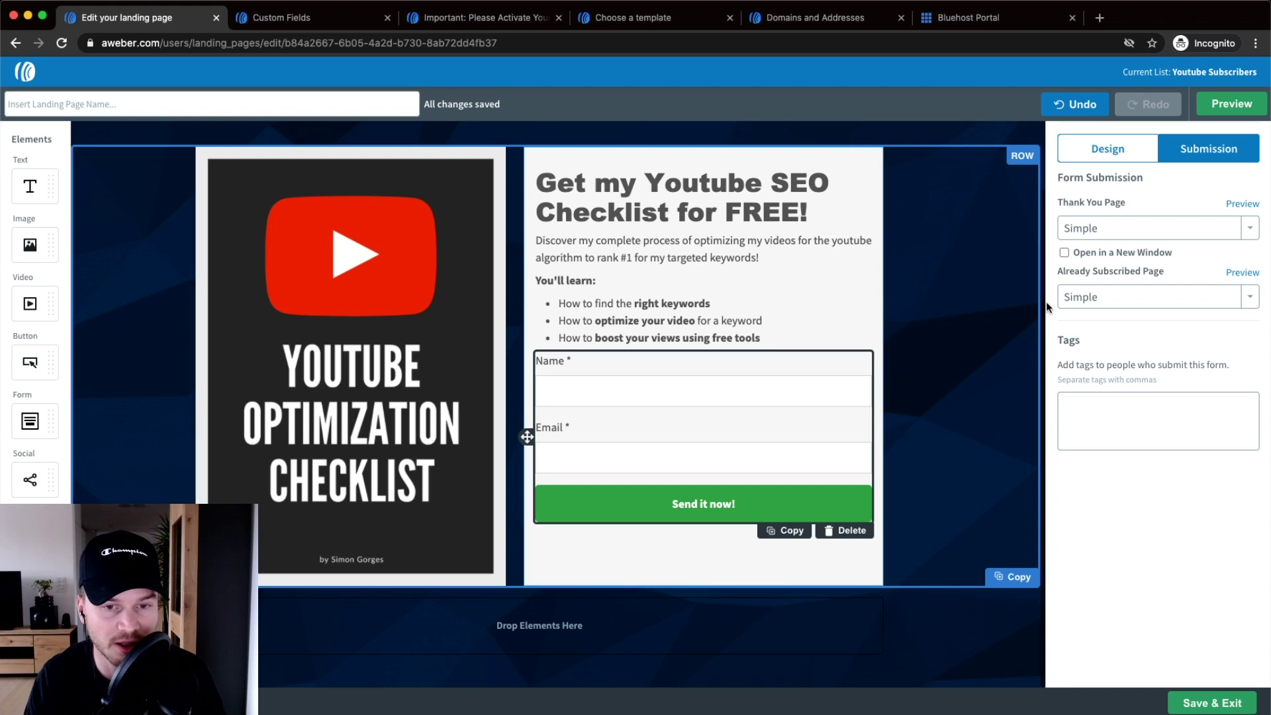
- From the Custom Fields tab, go to Landing Pages and browse templates to the Thank You template
click(318, 18)
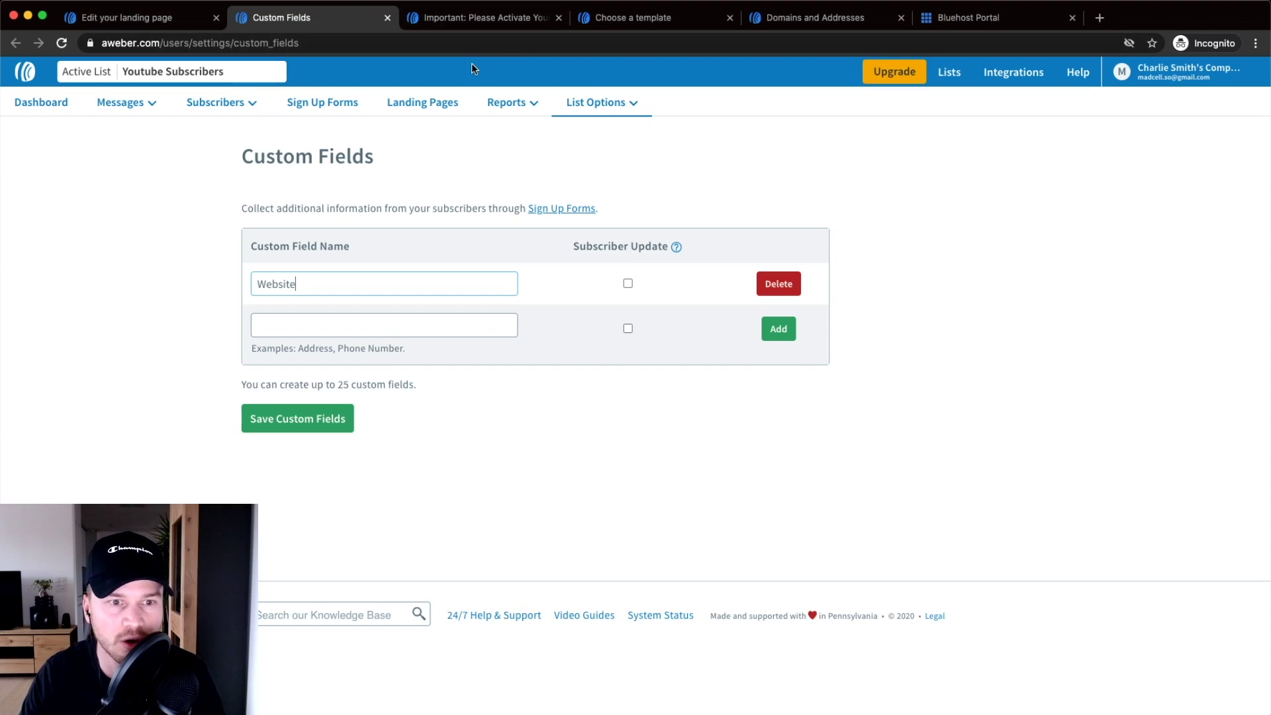
click(334, 103)
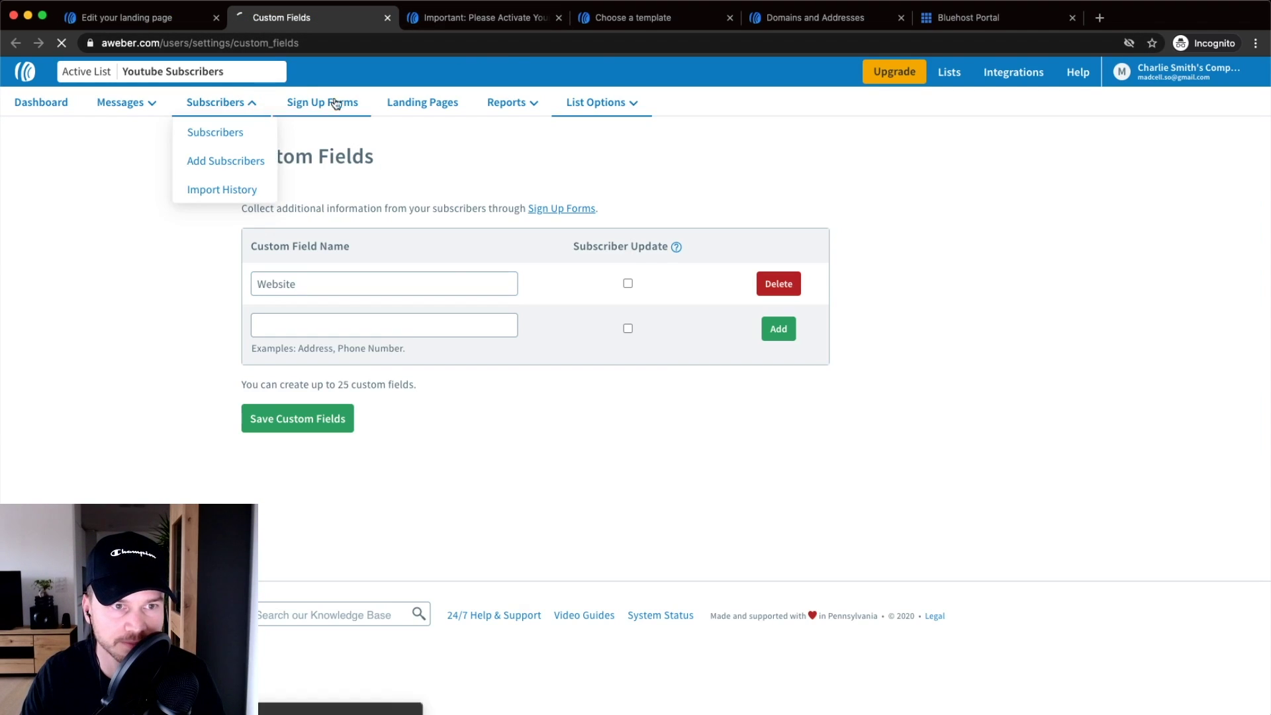
click(424, 102)
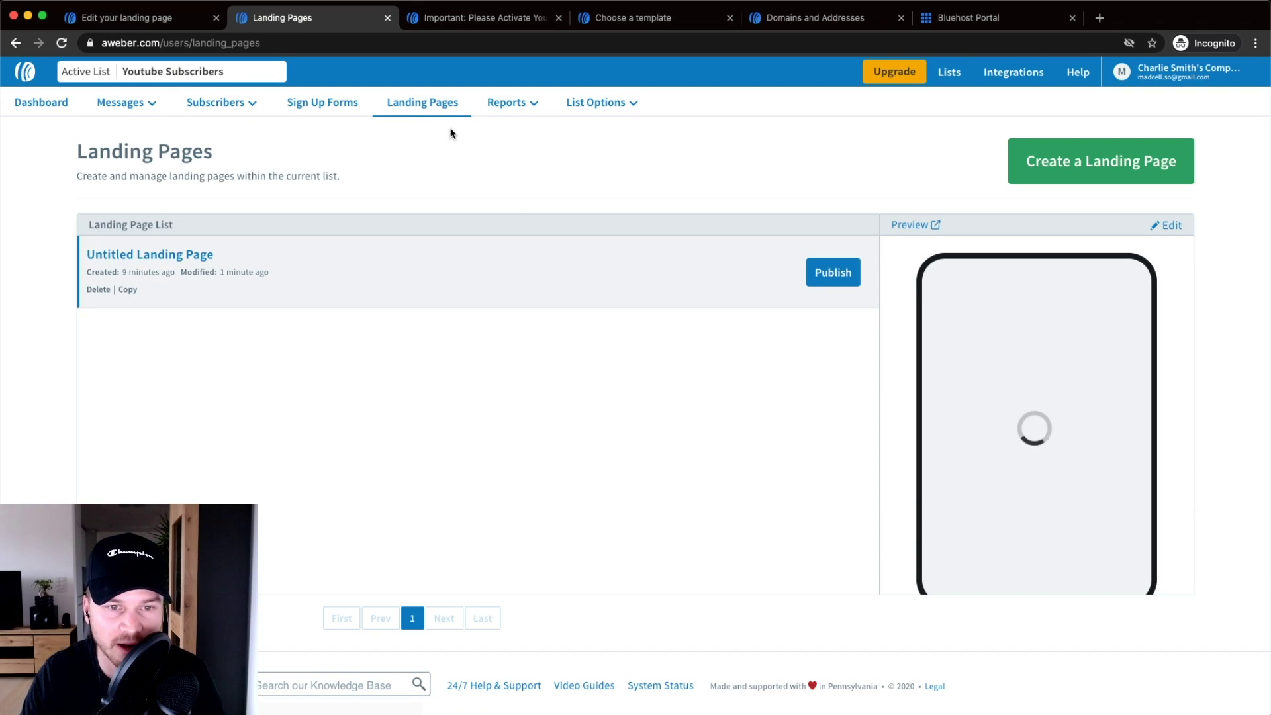
click(1033, 166)
scroll(915, 257, down, 5)
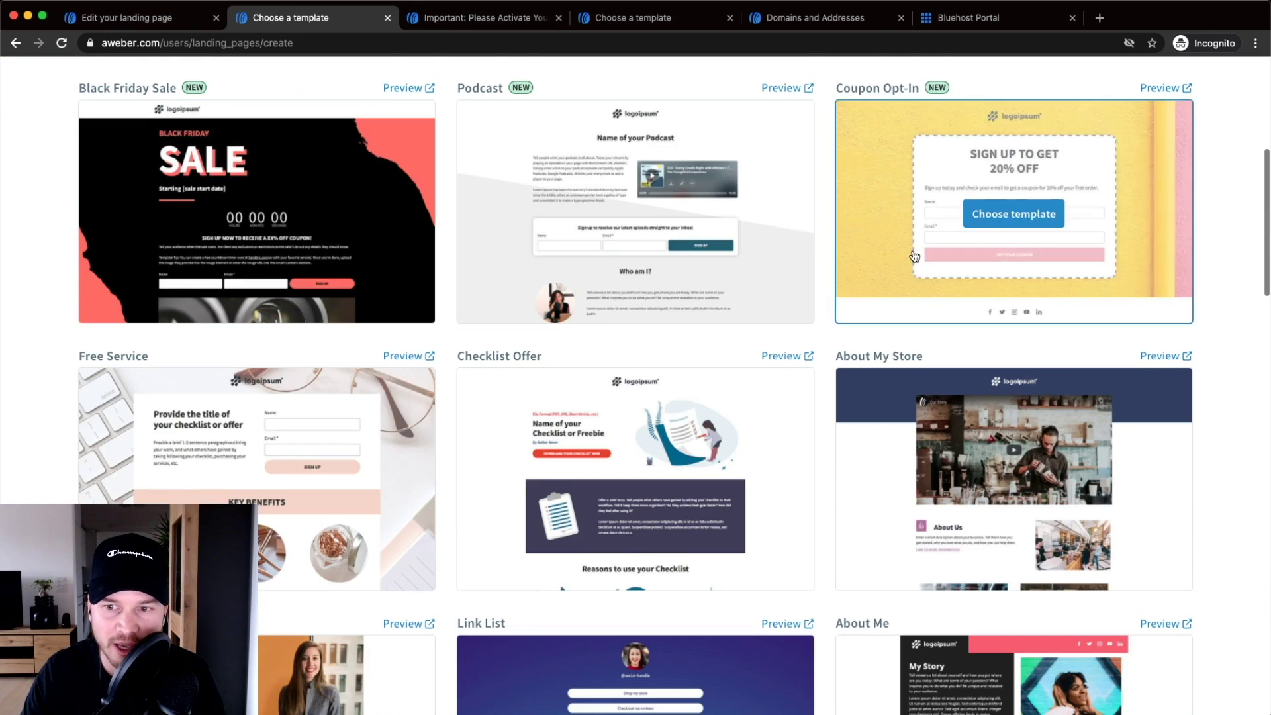
scroll(914, 257, down, 10)
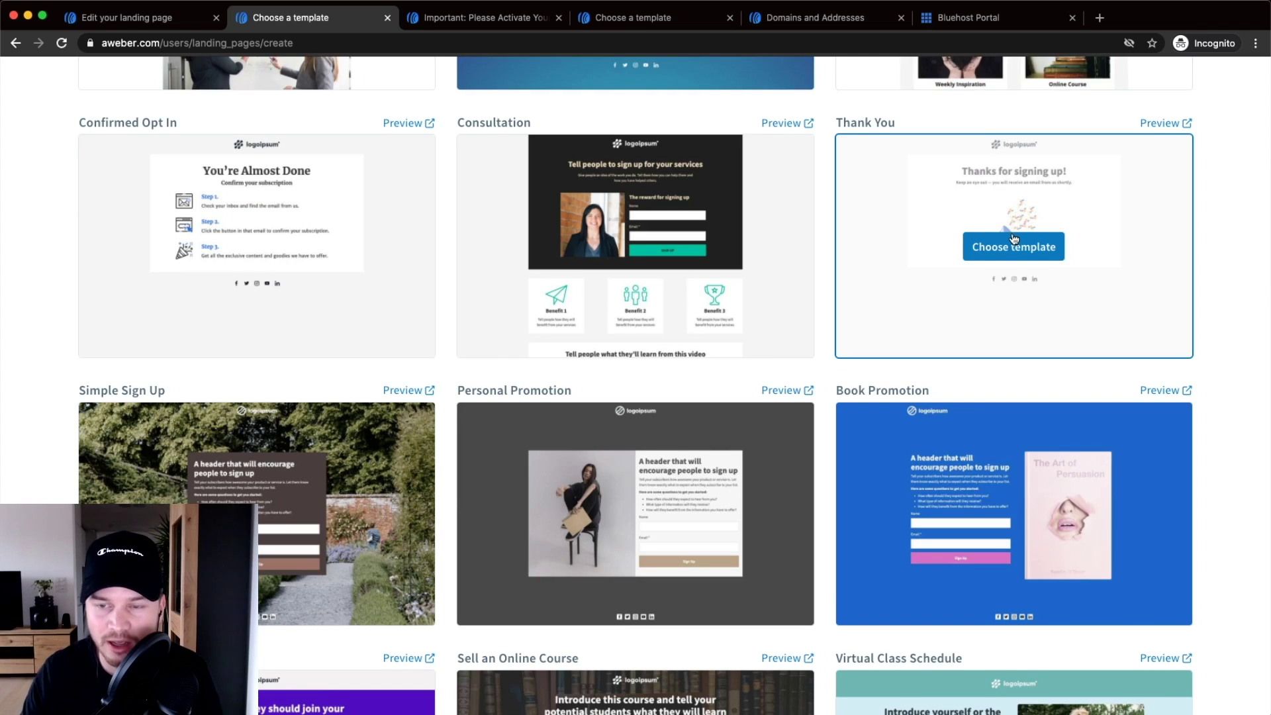
scroll(1020, 225, up, 5)
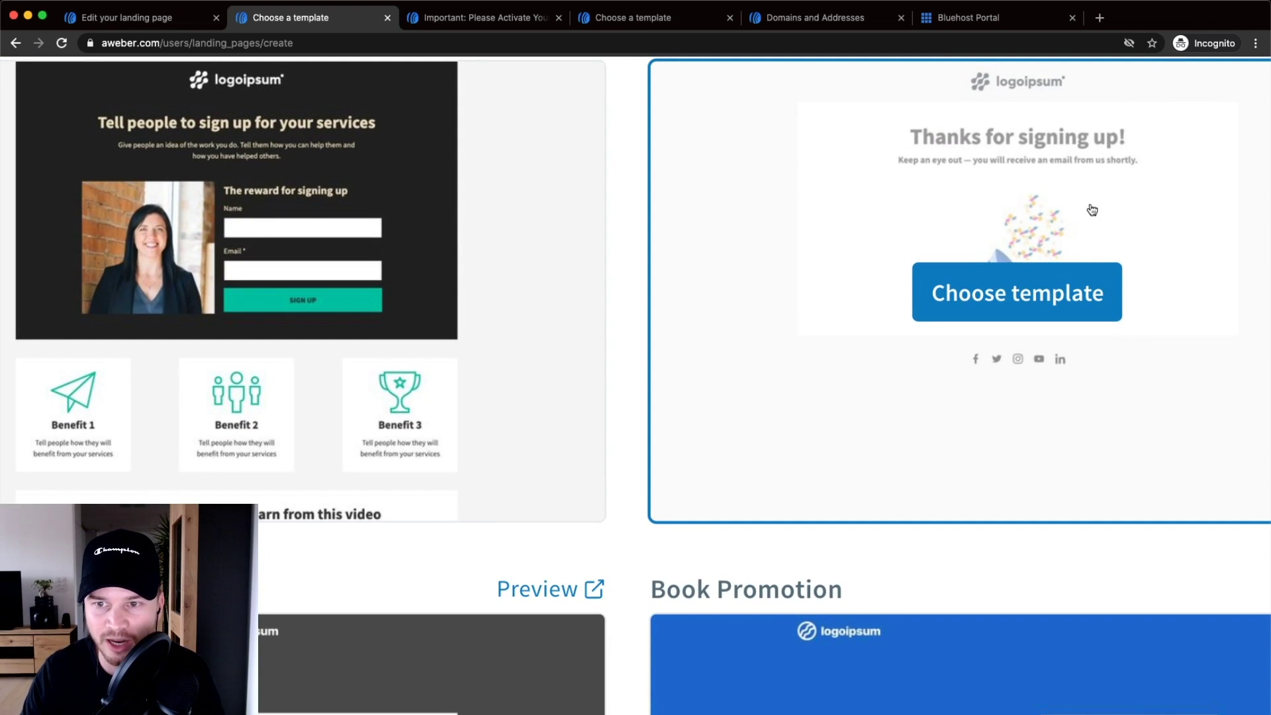
scroll(1040, 298, down, 5)
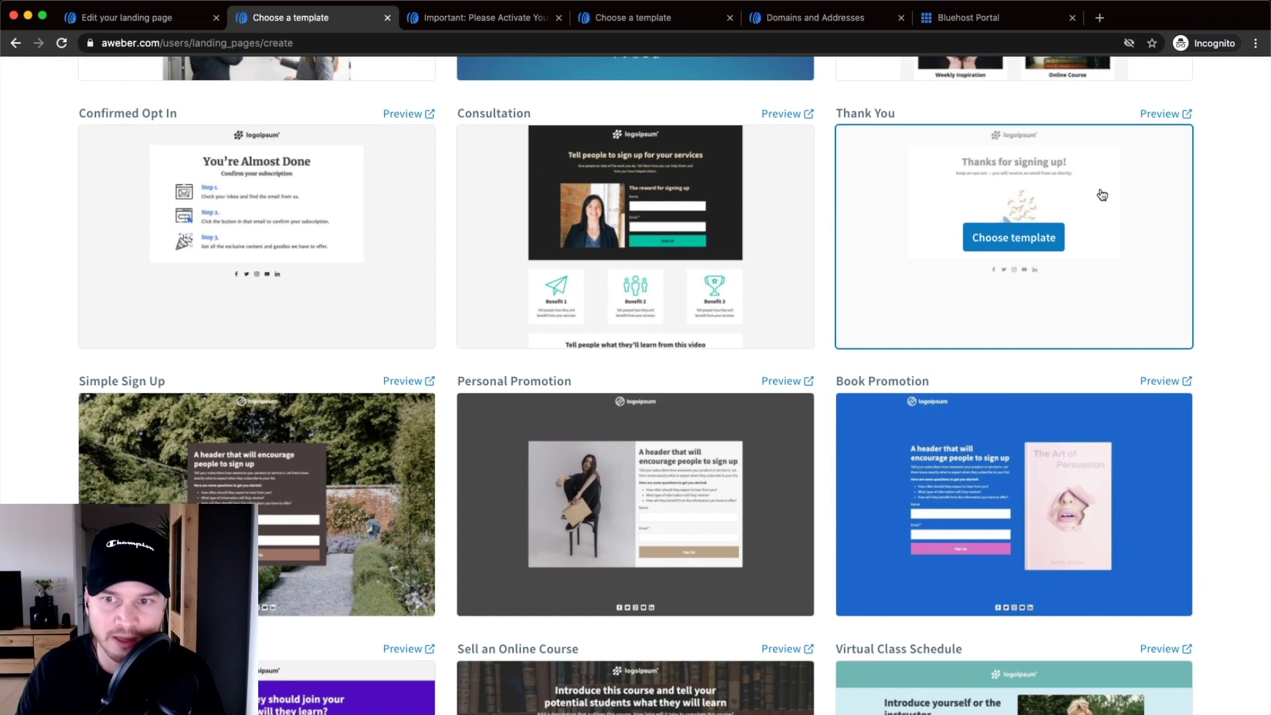
- Try a custom URL for the Thank You Page, then set it back to Simple
click(215, 27)
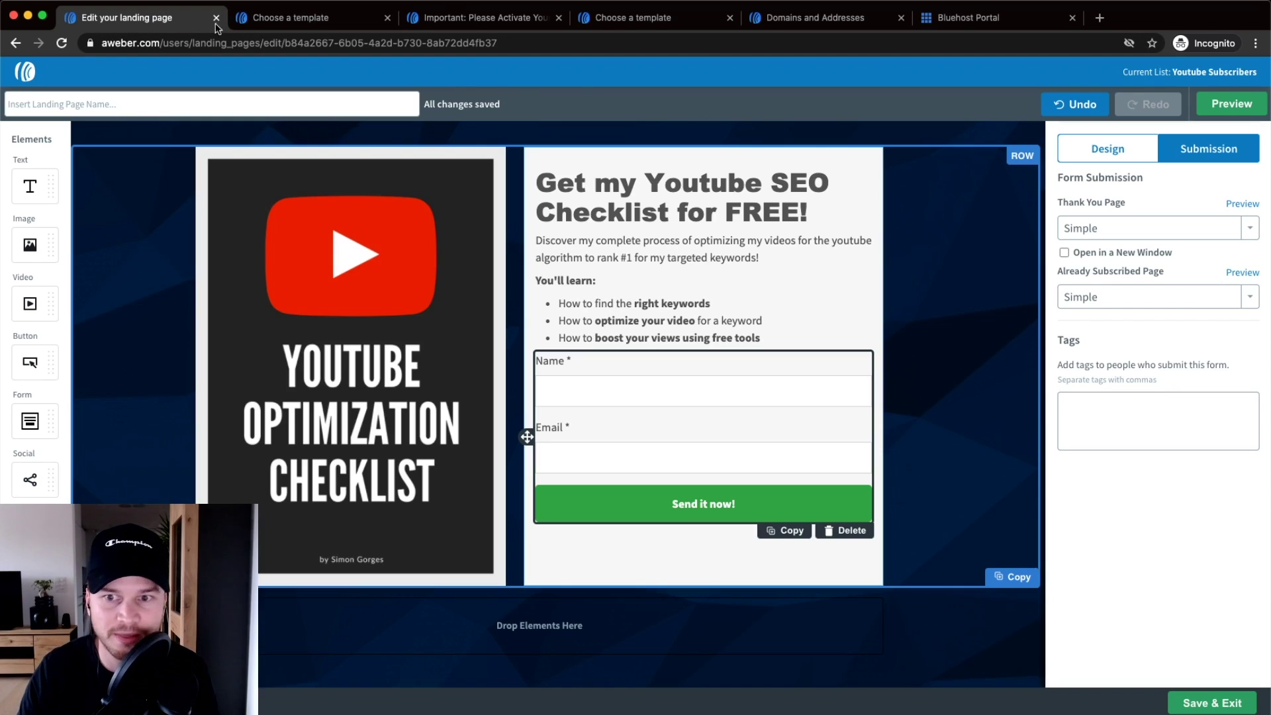
click(1133, 233)
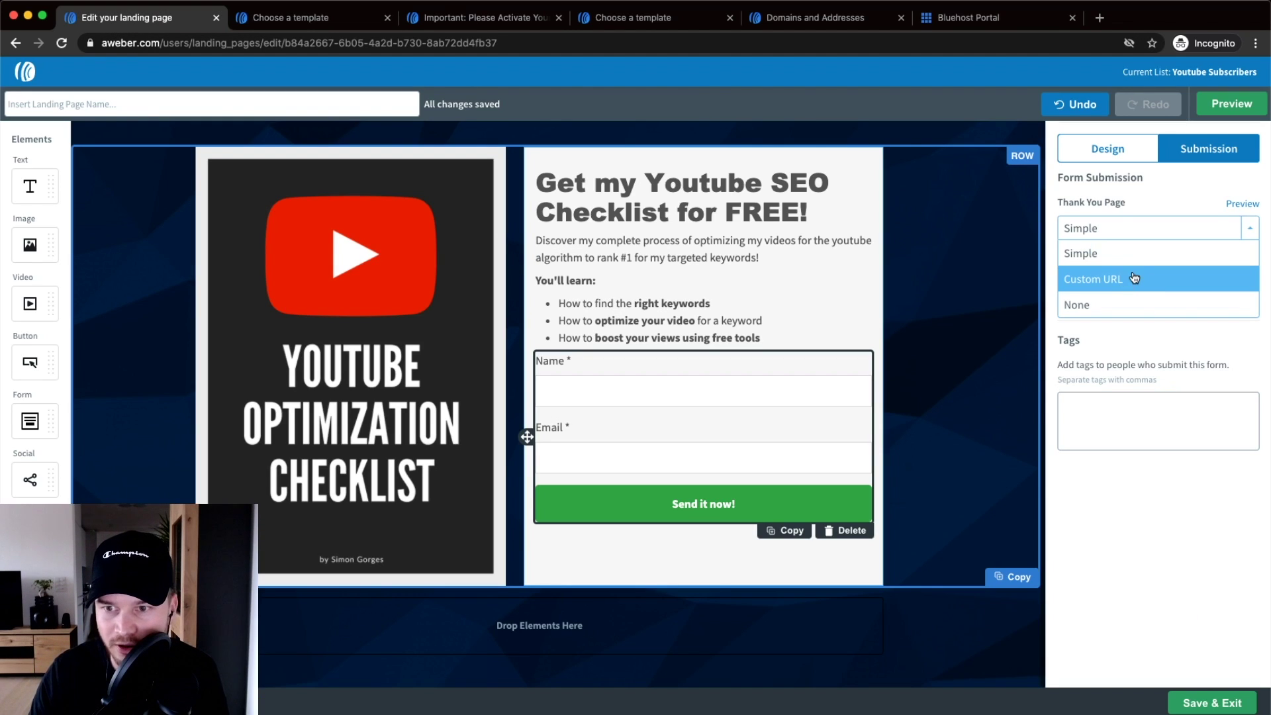
click(1134, 279)
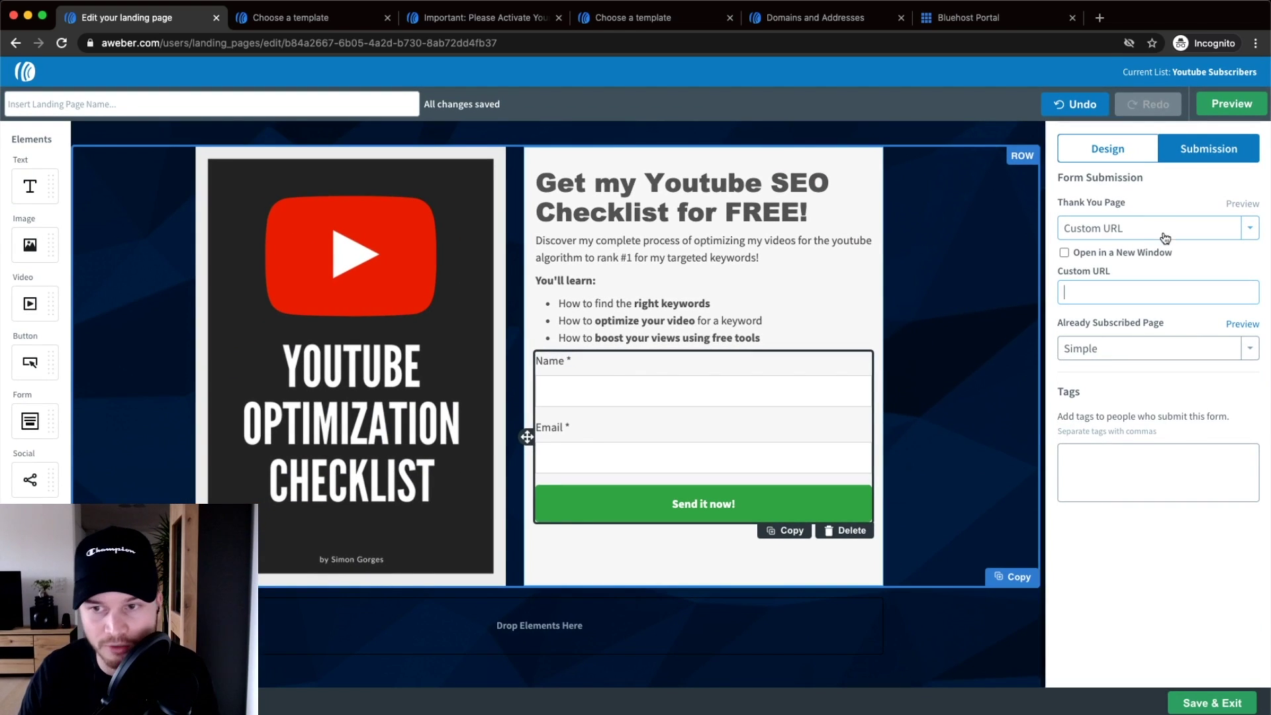
click(1165, 237)
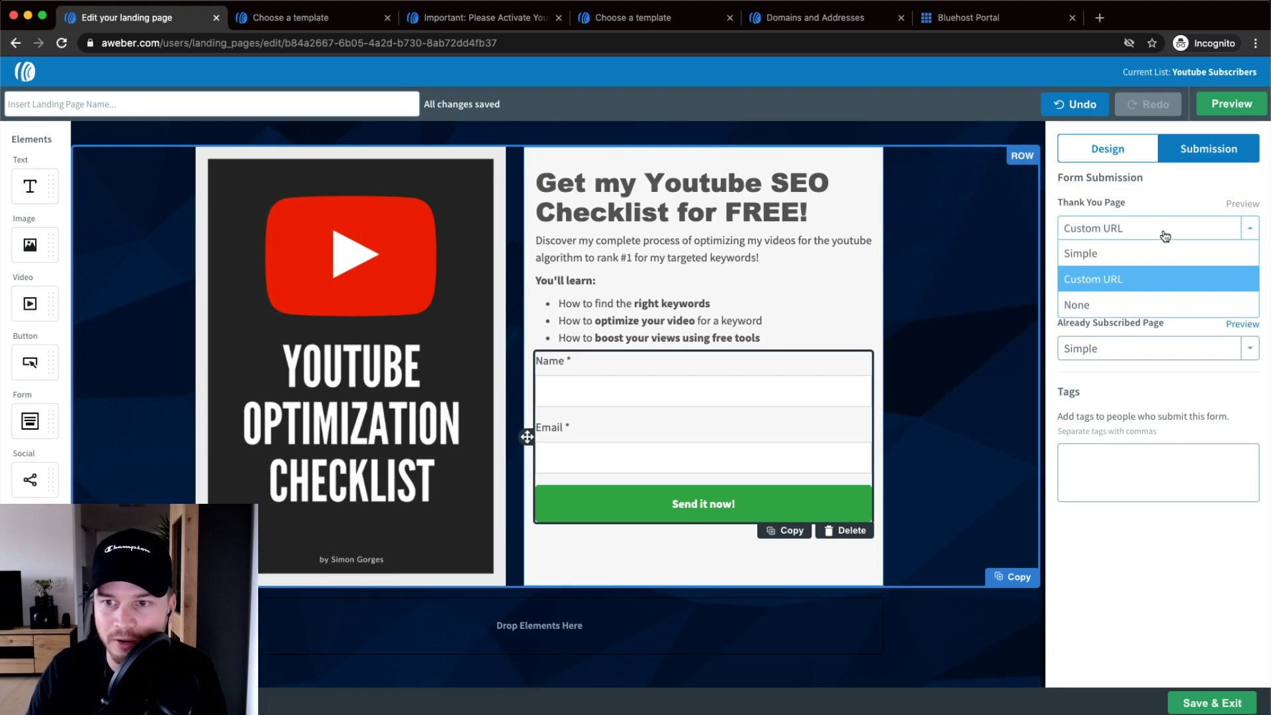
click(1107, 254)
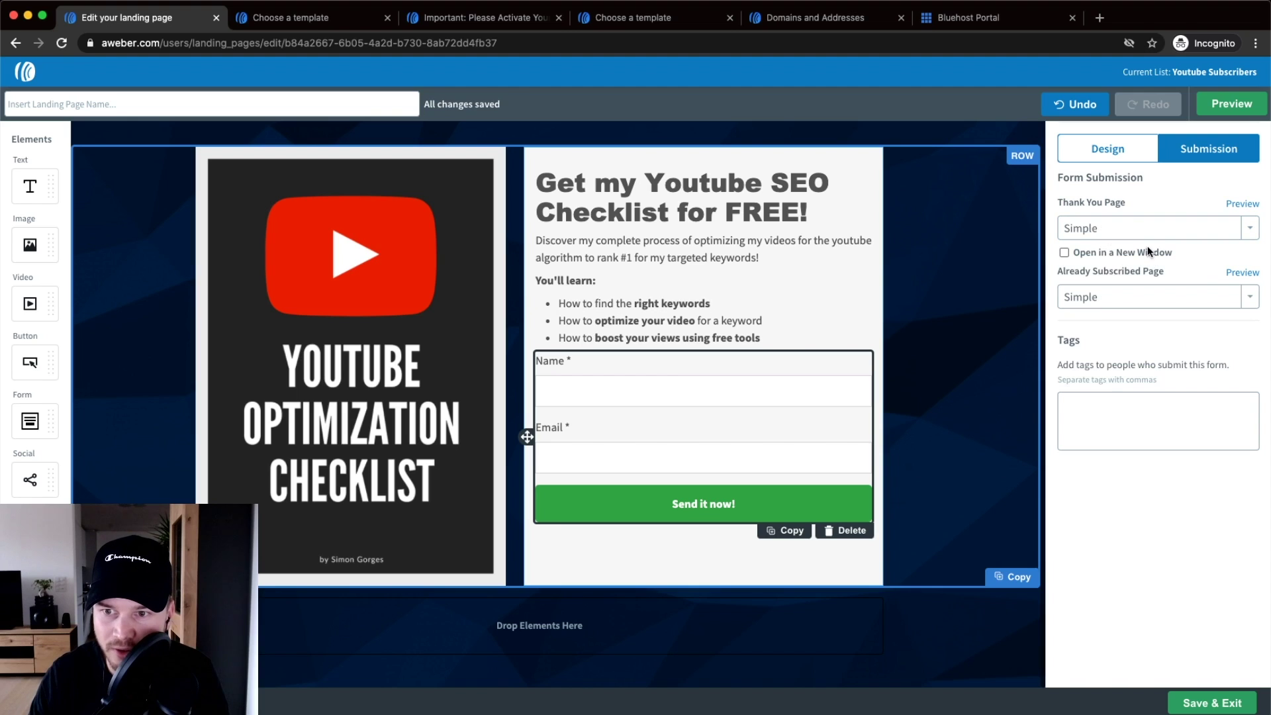
- Keep the Already Subscribed Page Simple and add the tag 'youtube checklist landing page'
click(1097, 296)
click(1179, 272)
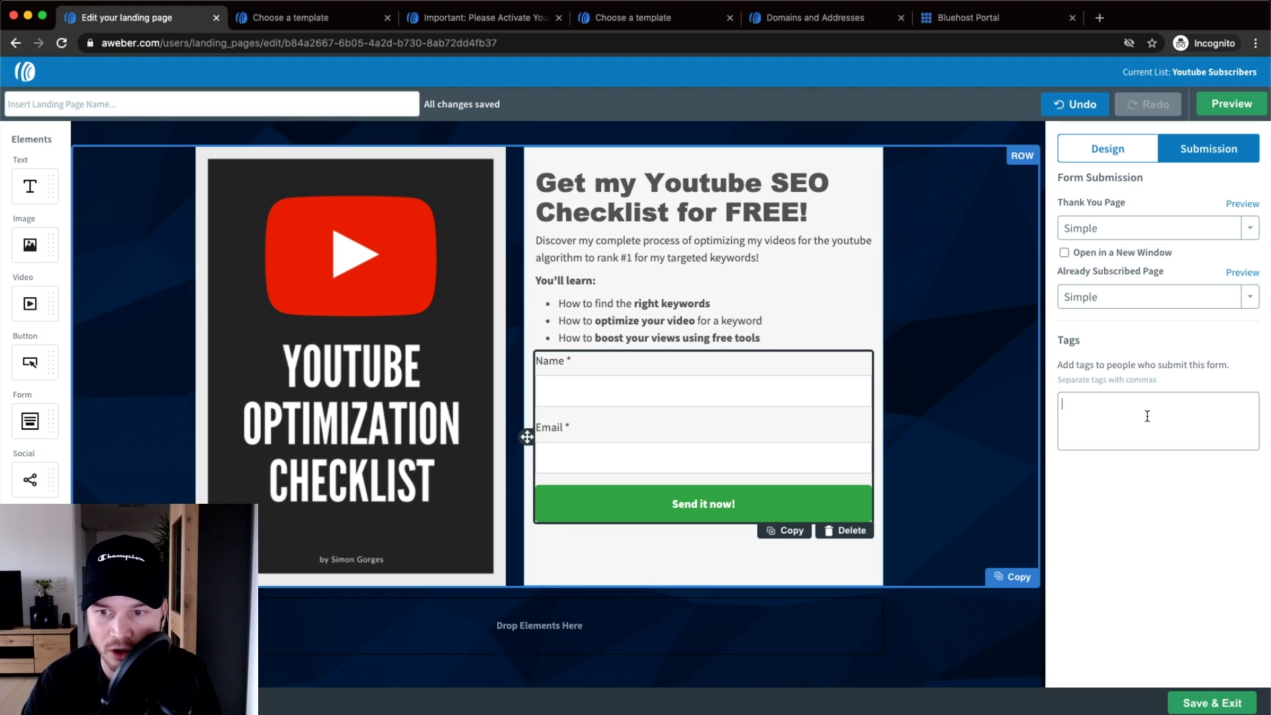
text(youtube chec)
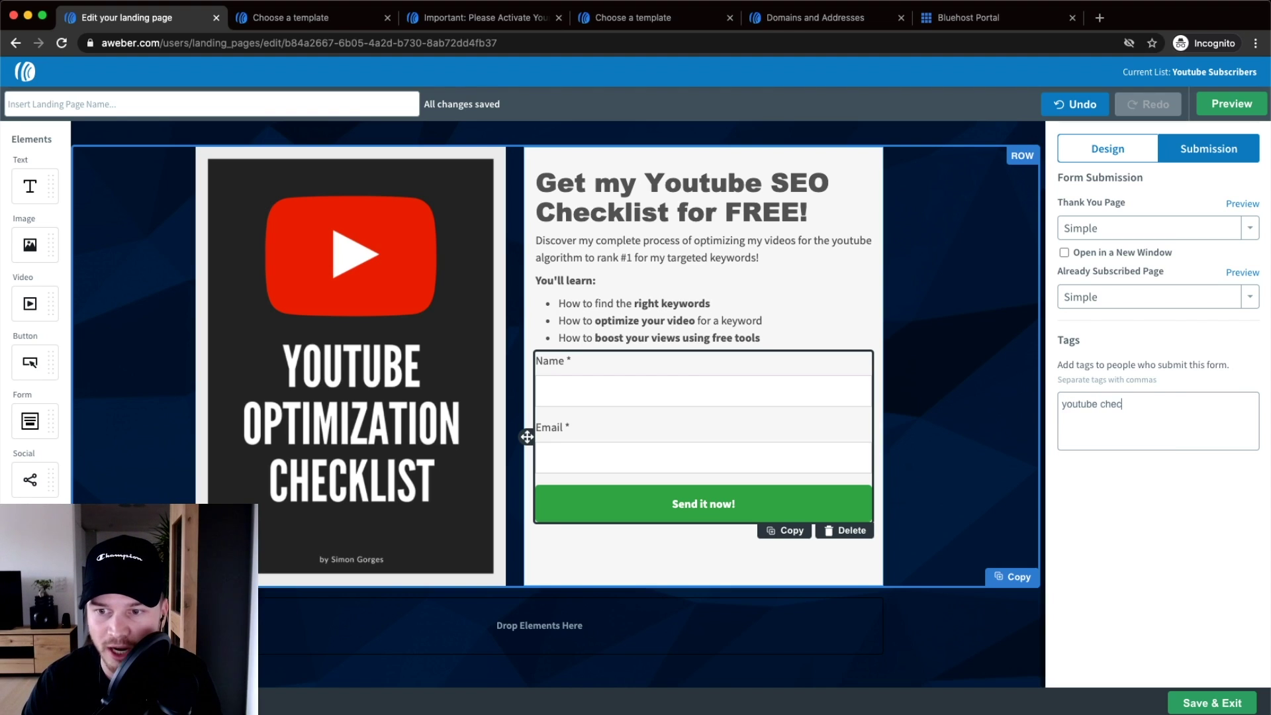
text(klist landin)
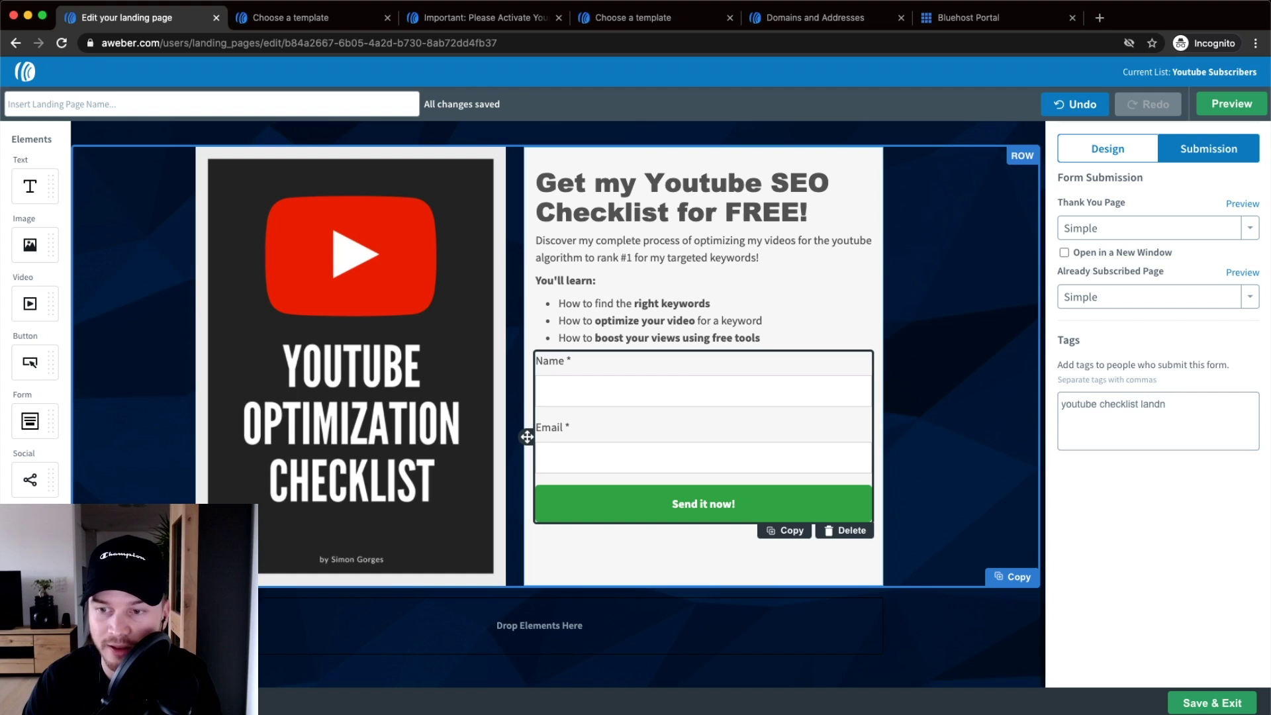
text(g page)
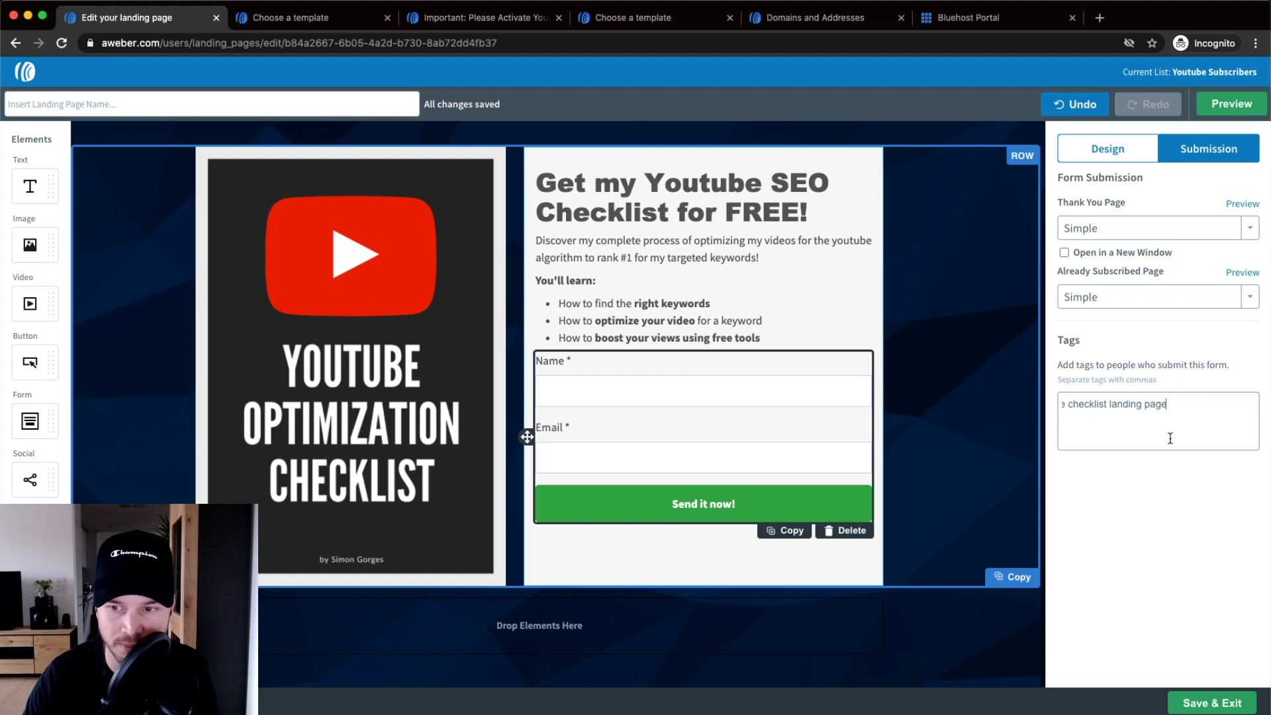
click(1096, 594)
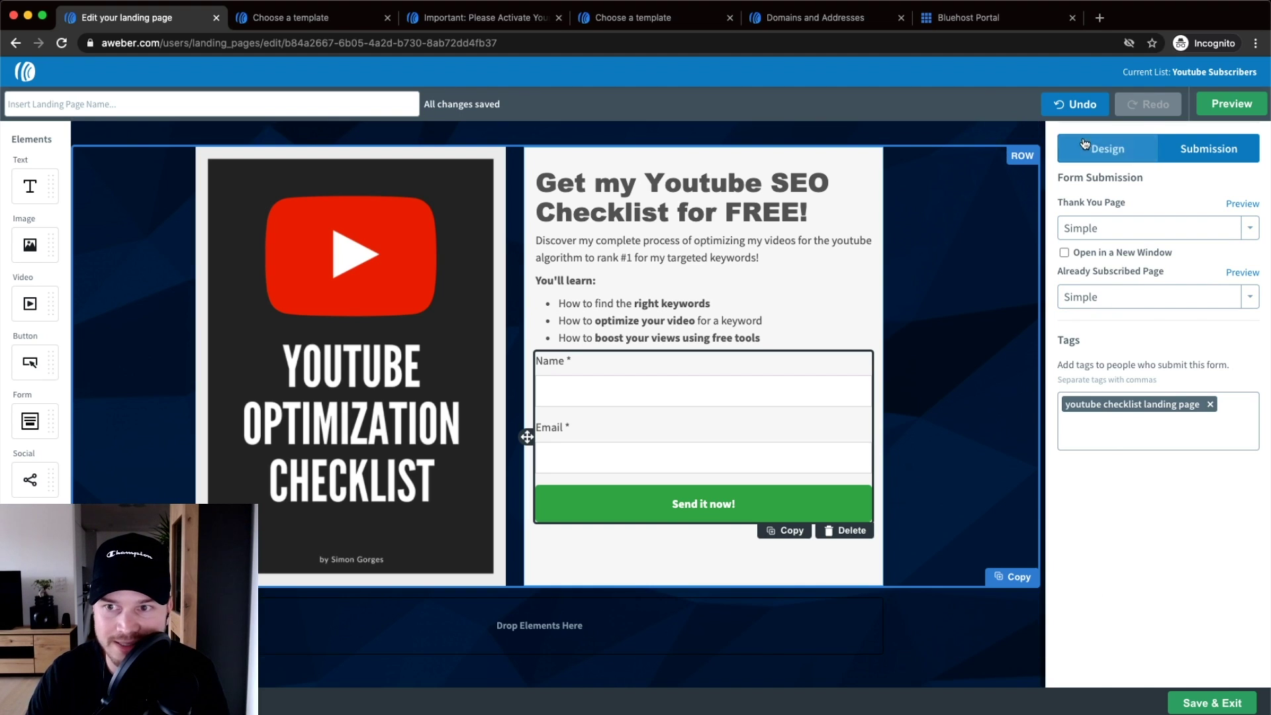
- Close the Form and Row panels, then select the preview URL on meticsmedia.aweb.page in Page Settings
scroll(1123, 176, up, 1)
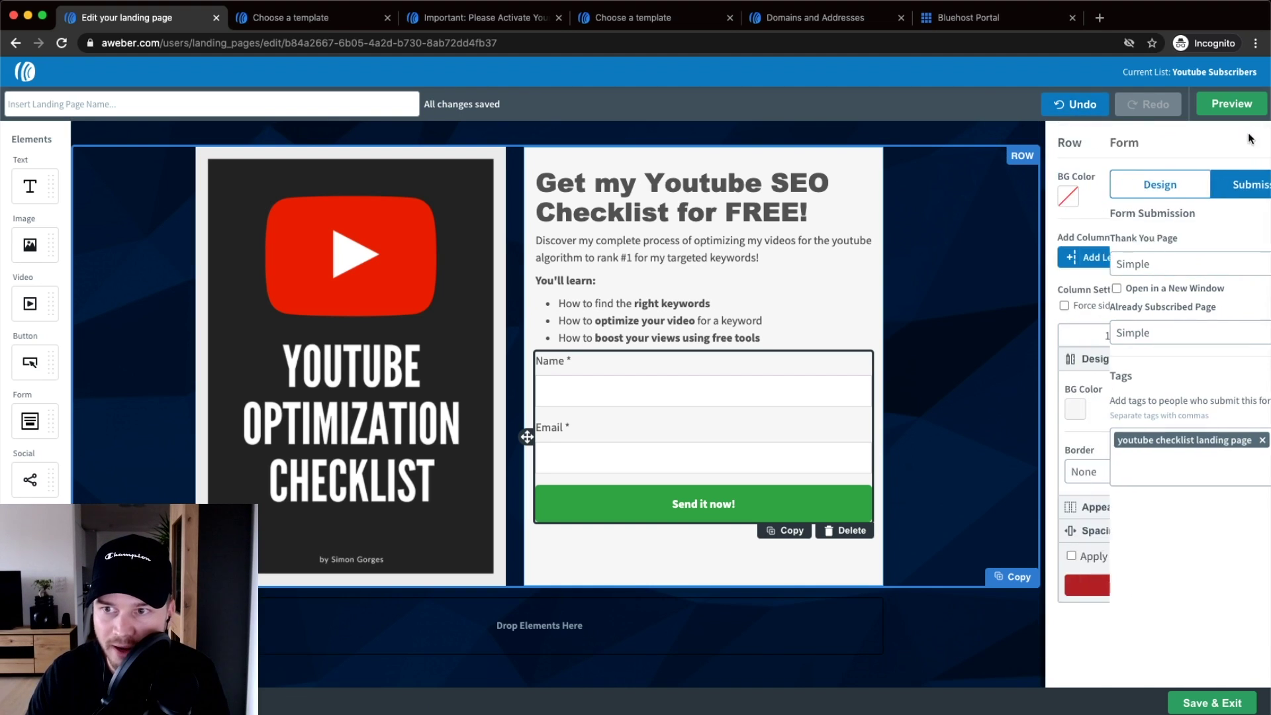
click(1247, 146)
click(1247, 145)
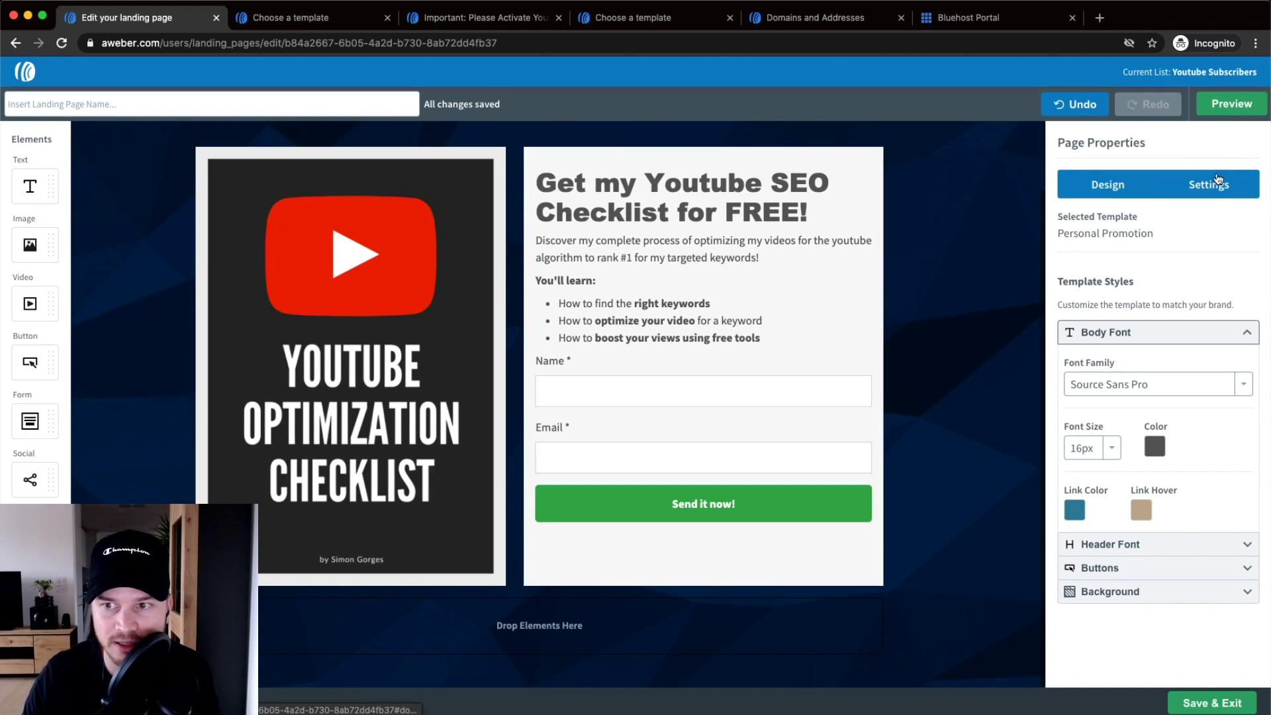
click(1215, 188)
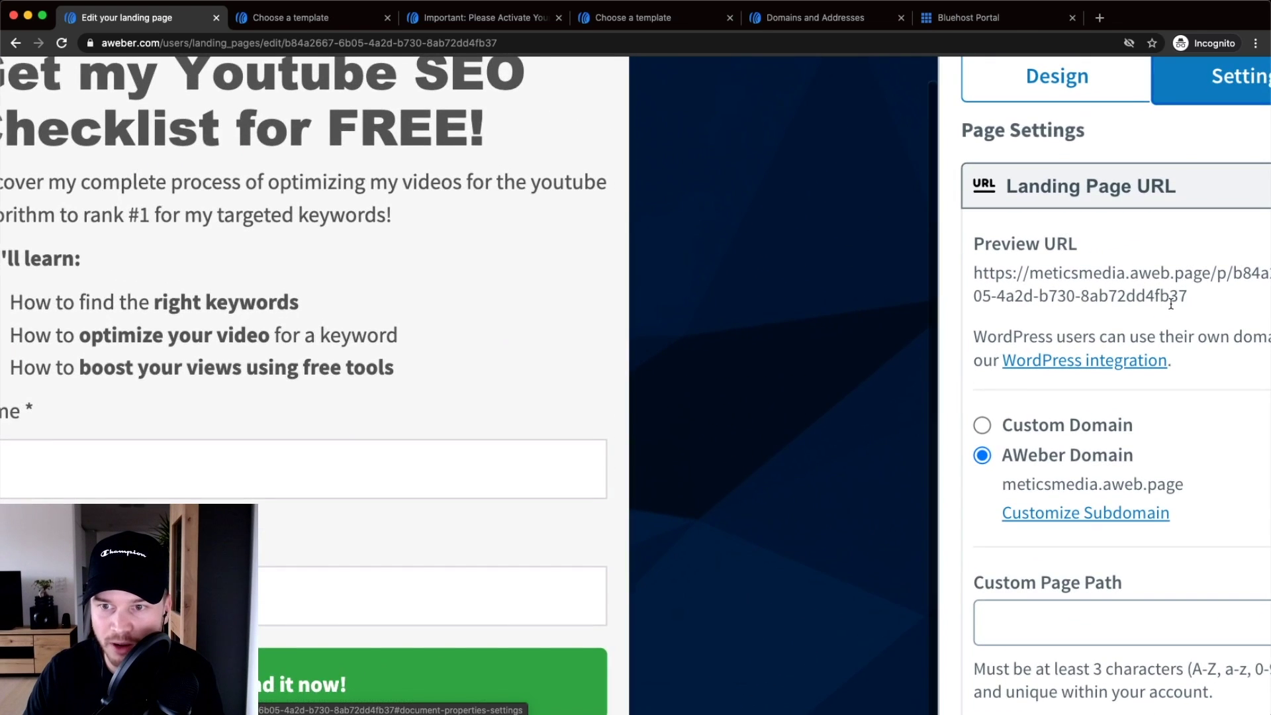
drag(1111, 294, 880, 275)
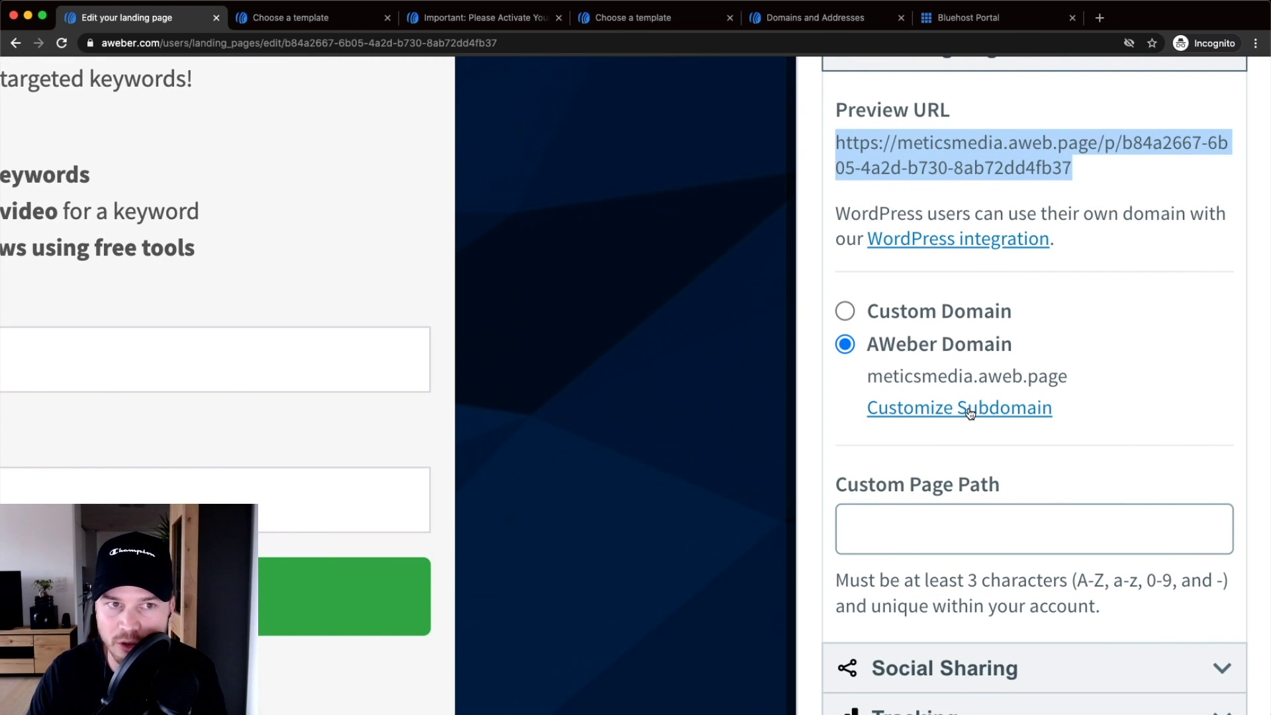
right_click(969, 413)
- Open Domains and Addresses in a new tab and review freebie.meticsmedia.com and test.meticsmedia.com
click(980, 415)
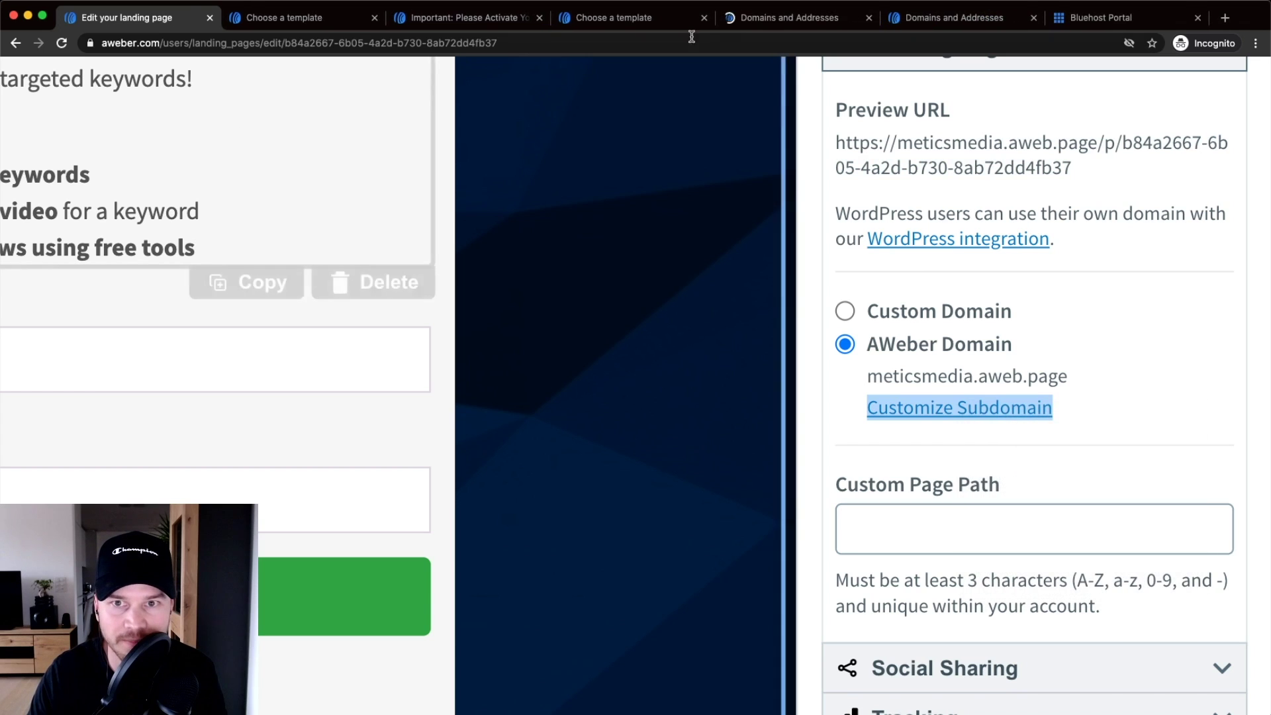
drag(754, 17, 271, 18)
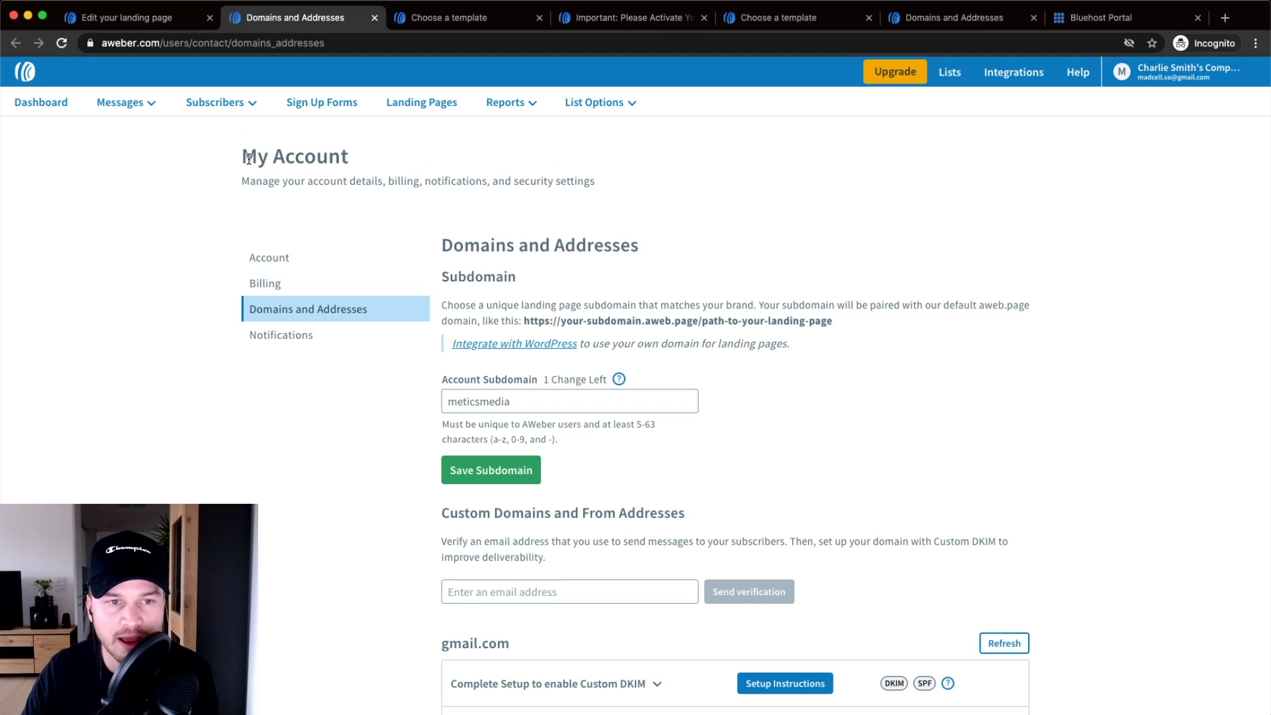
click(1184, 74)
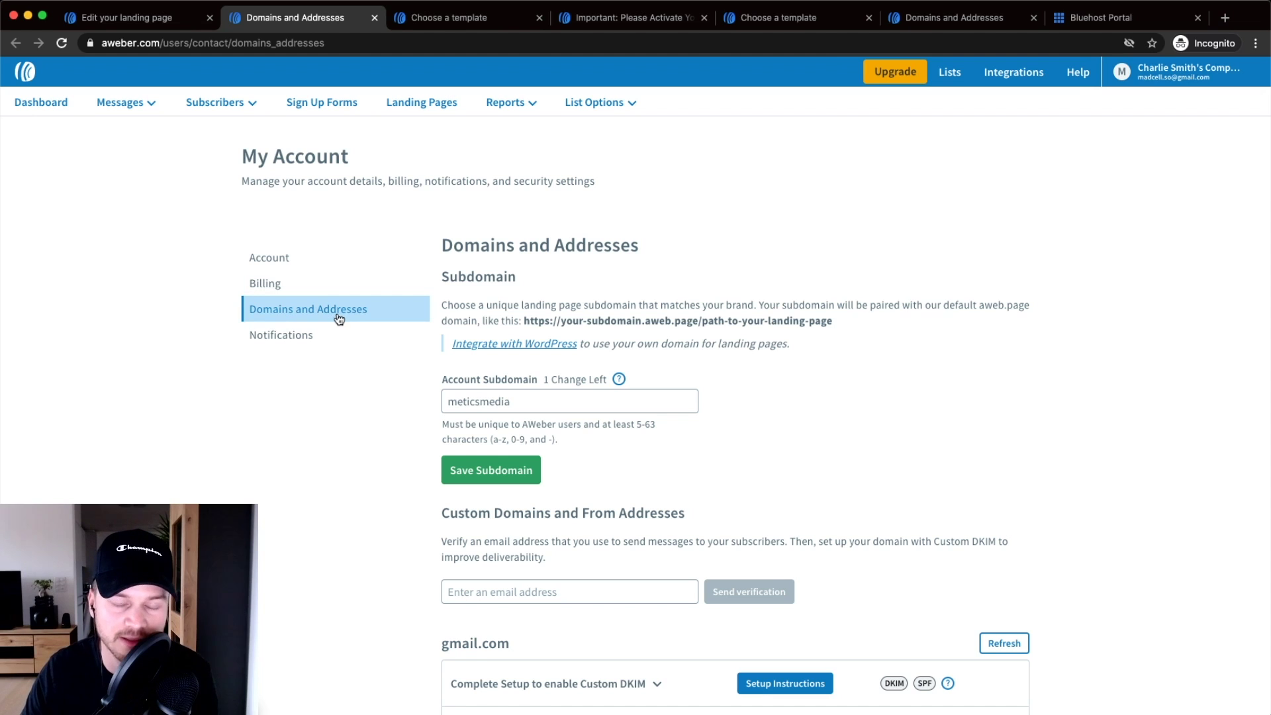
scroll(974, 409, down, 4)
scroll(973, 411, down, 5)
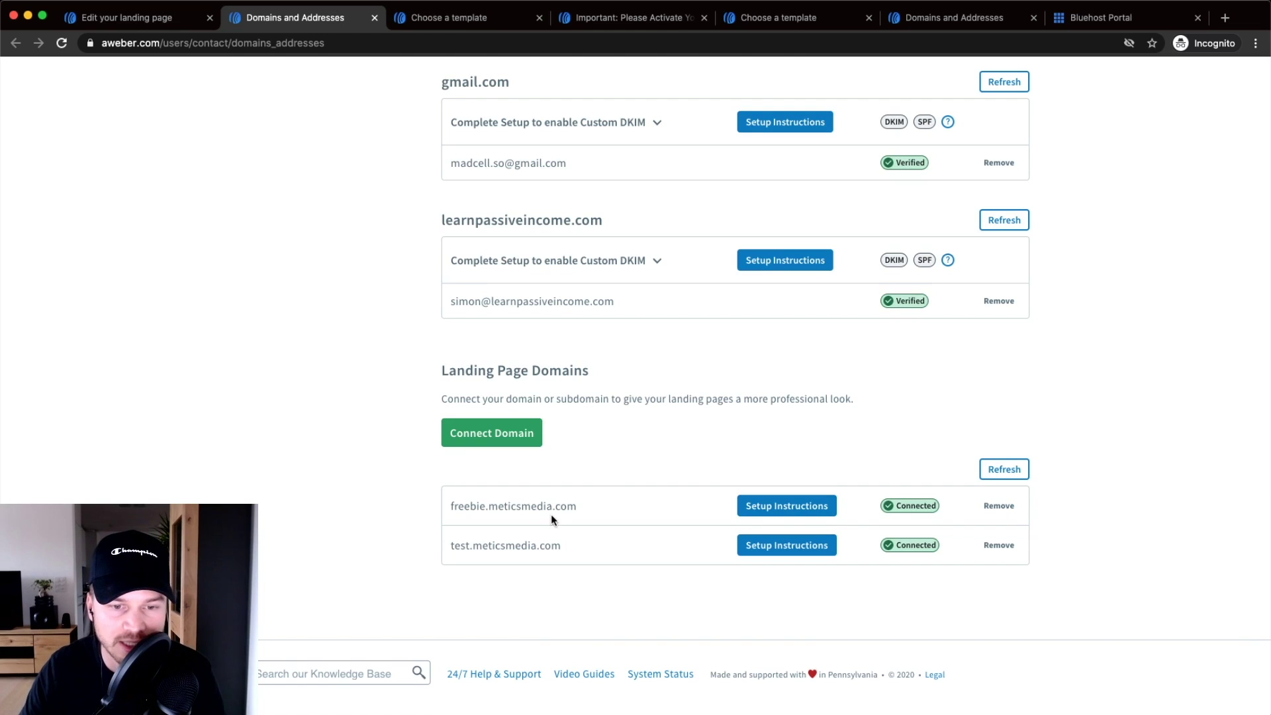
drag(453, 507, 554, 507)
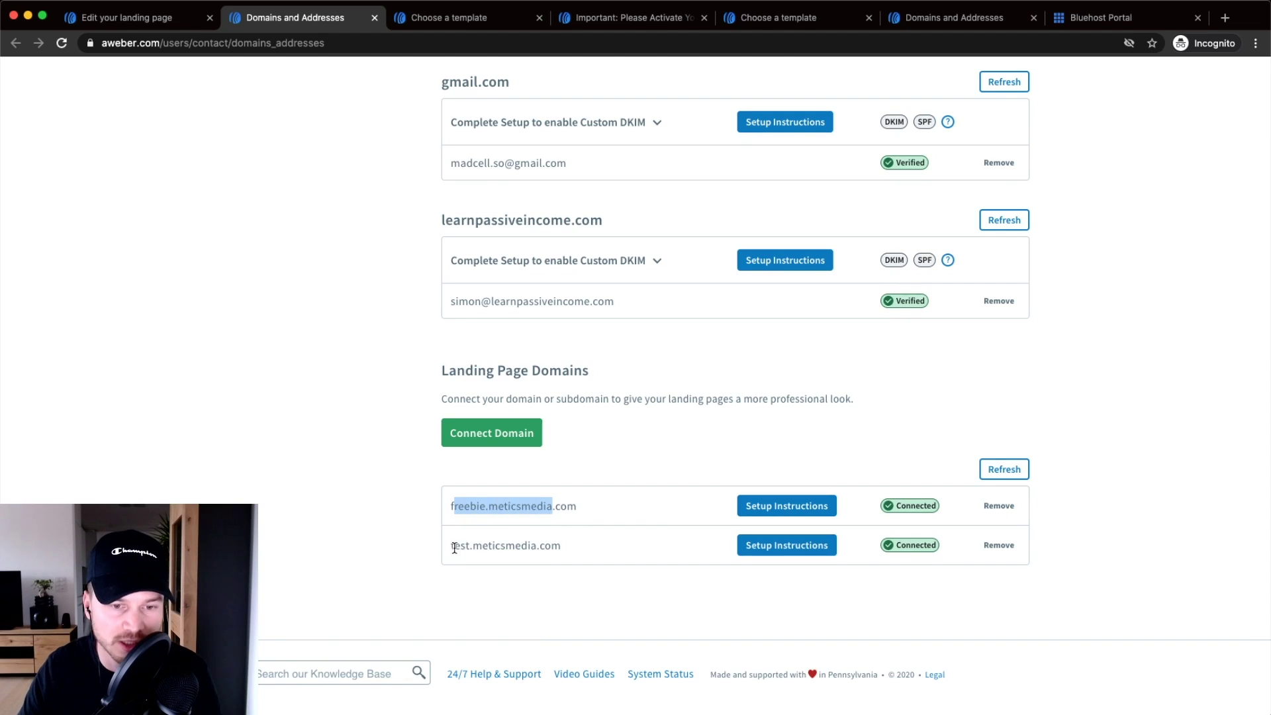
drag(454, 547, 523, 545)
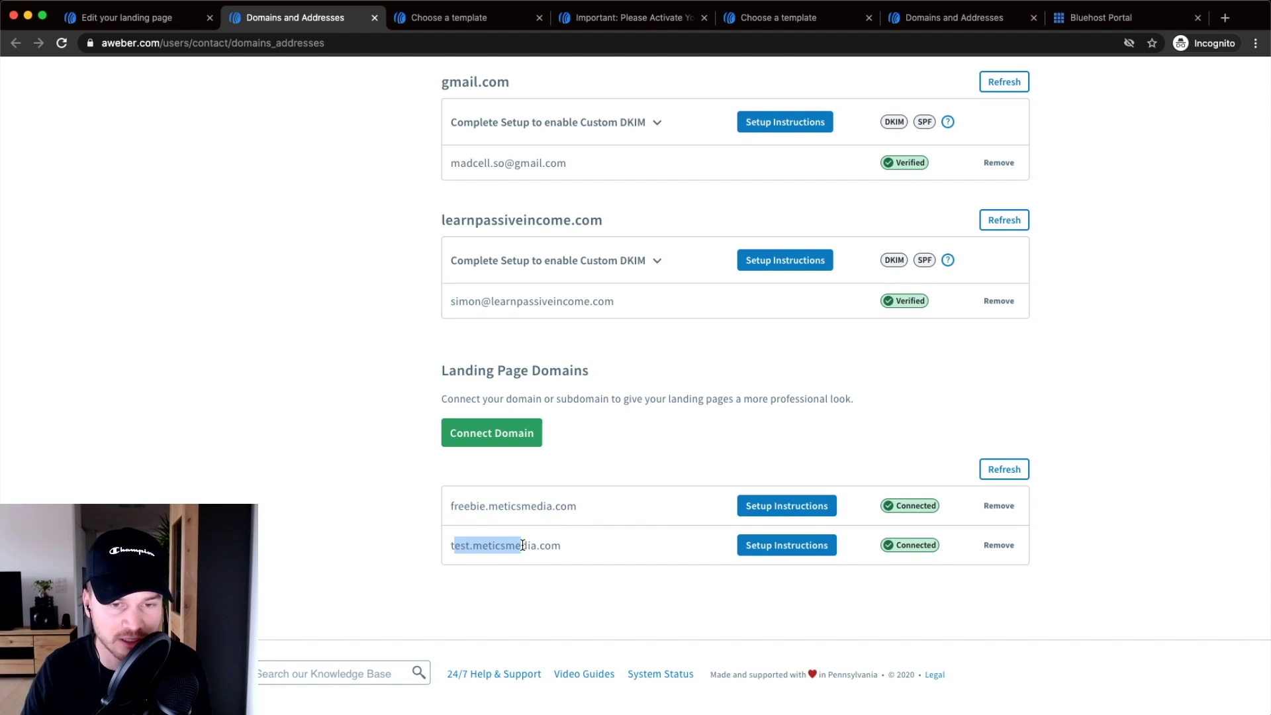
click(590, 450)
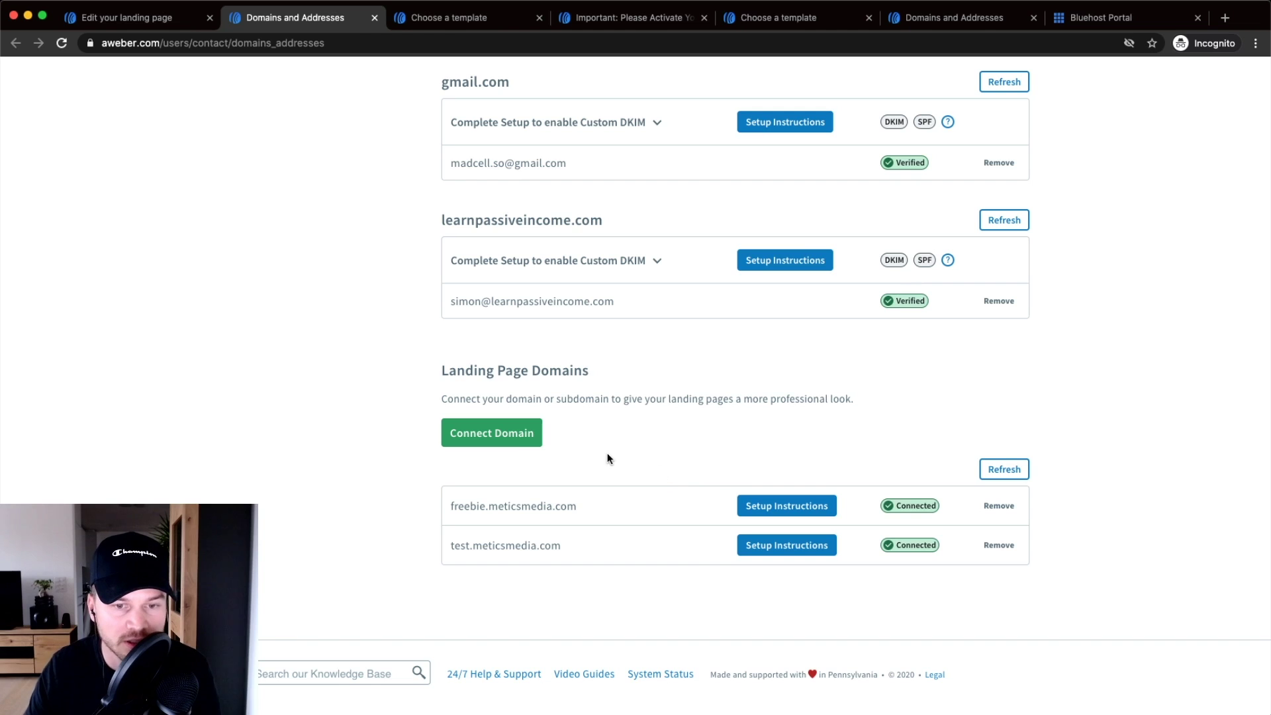
- Start a new domain connection and enter meticsmedia.com in the Domain or Subdomain field
click(499, 435)
click(432, 398)
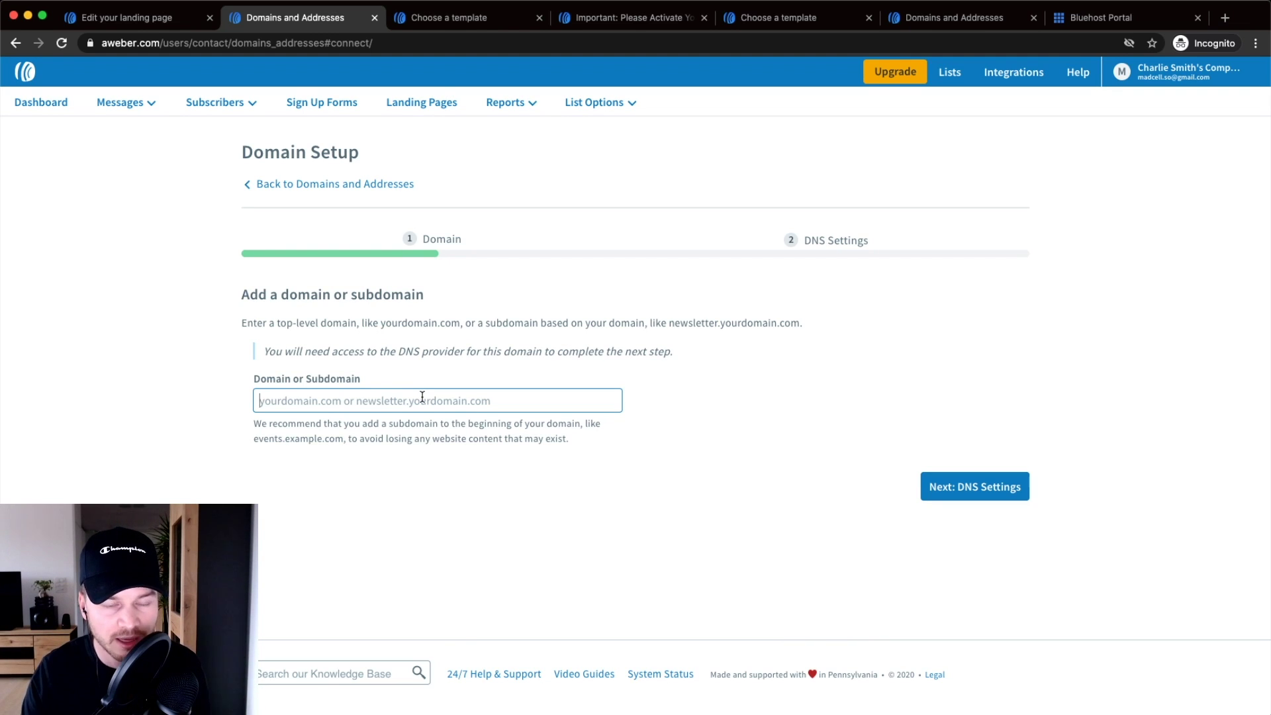
text(,e)
key(BackSpace)
key(BackSpace)
text(meticsmed)
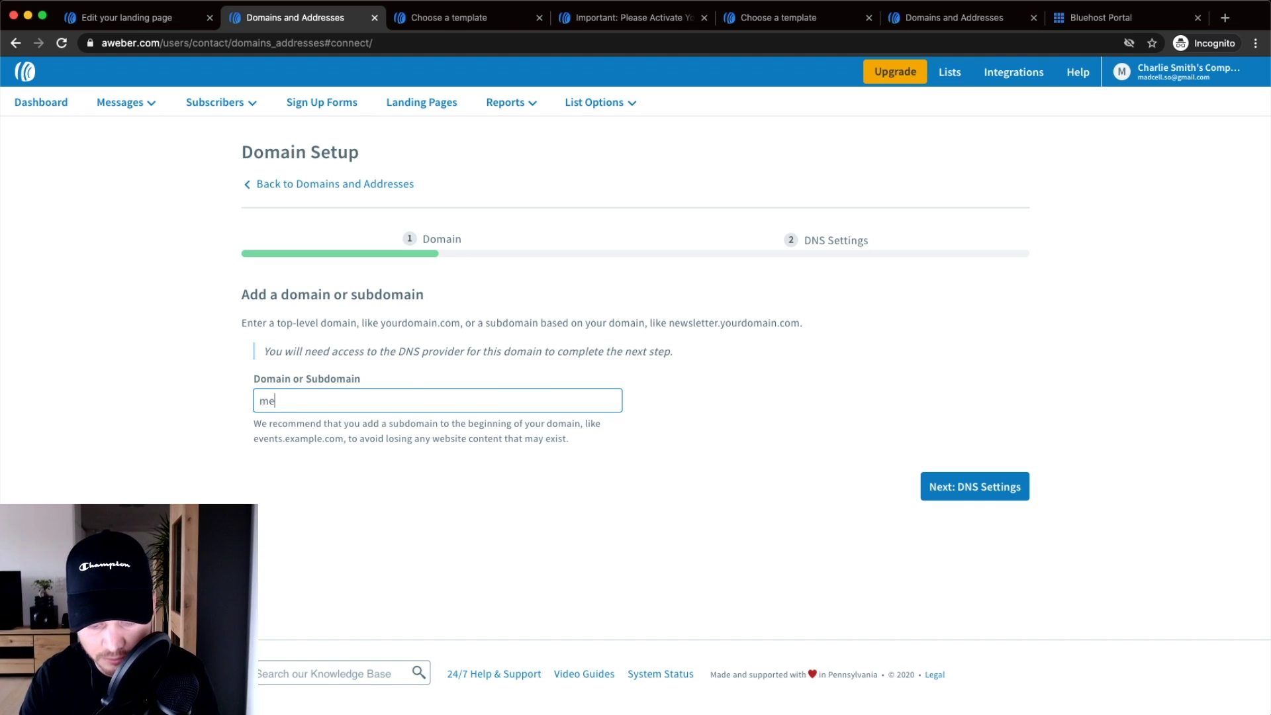
key(BackSpace)
key(BackSpace)
text(edia.com)
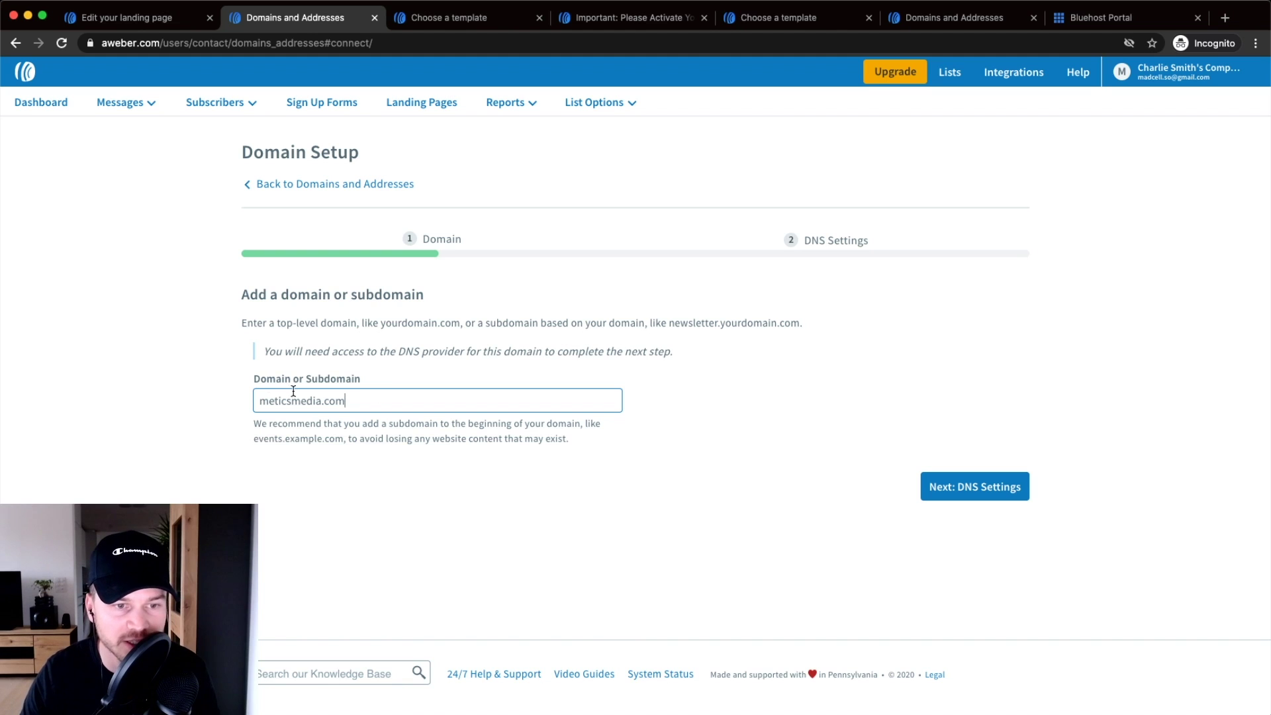
scroll(294, 391, up, 5)
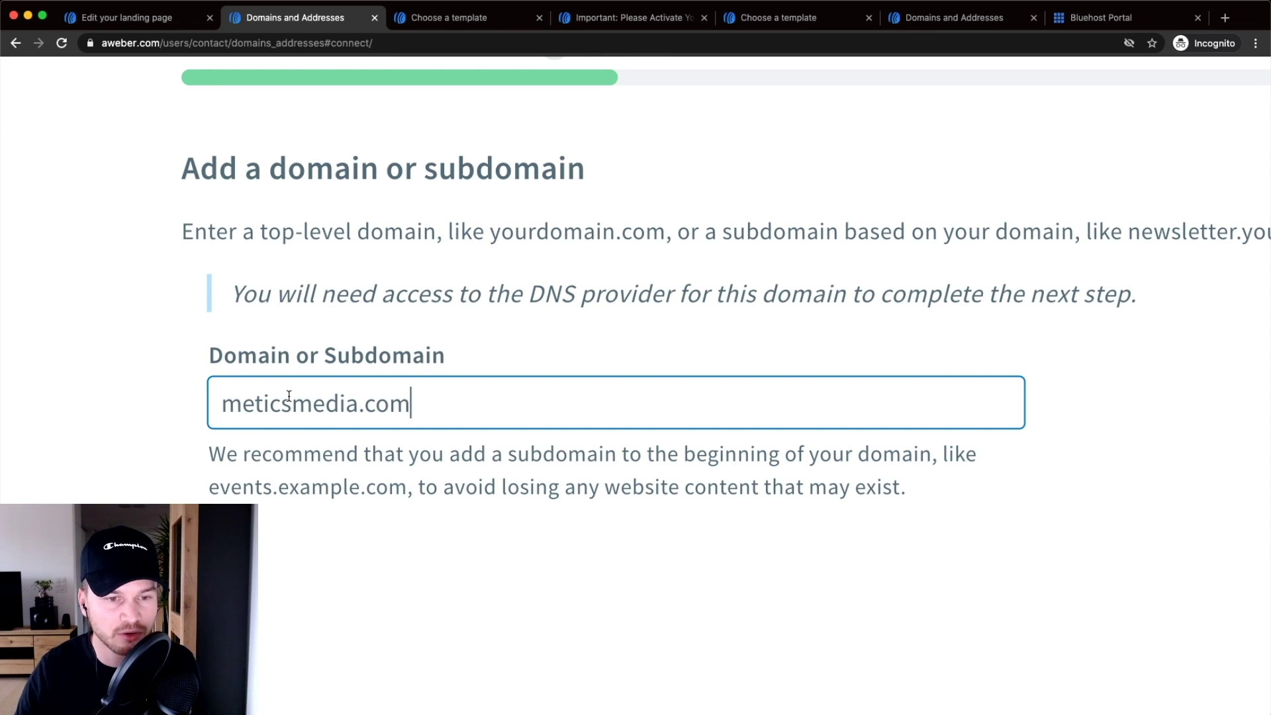
- Prefix the domain with 'free.' so it reads free.meticsmedia.com
drag(223, 402, 390, 404)
click(428, 404)
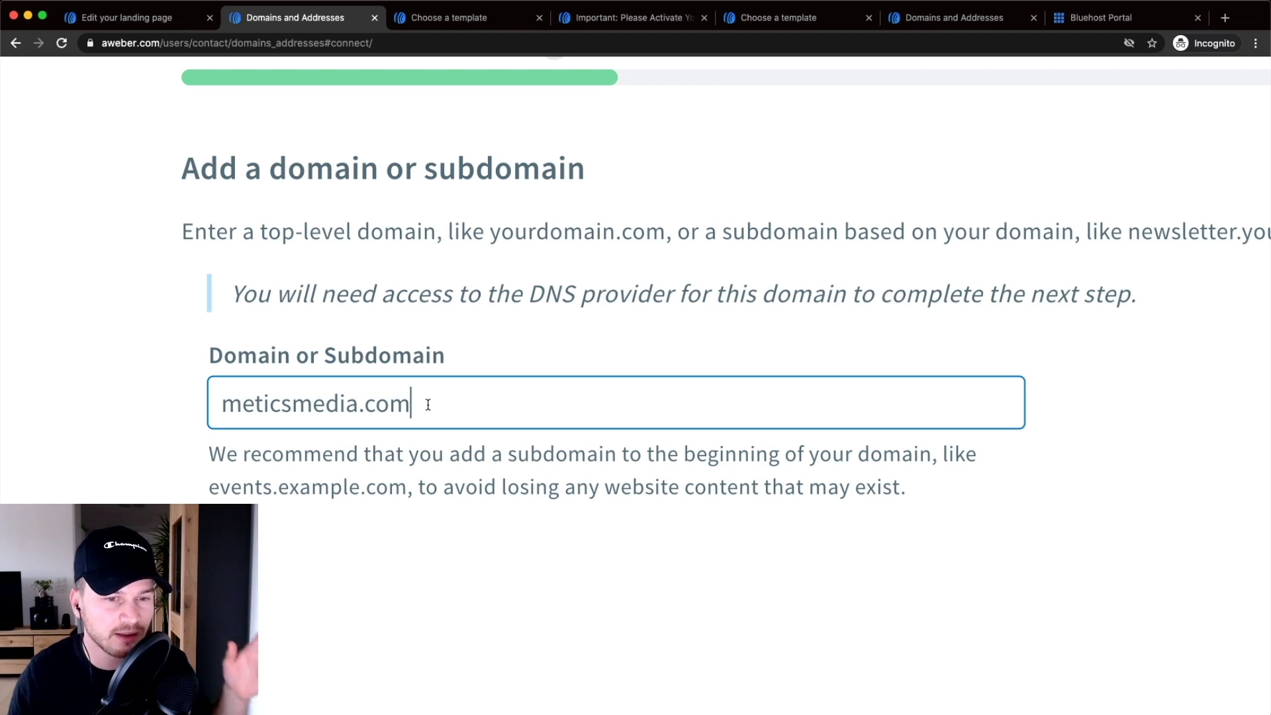
drag(458, 402, 224, 403)
click(224, 402)
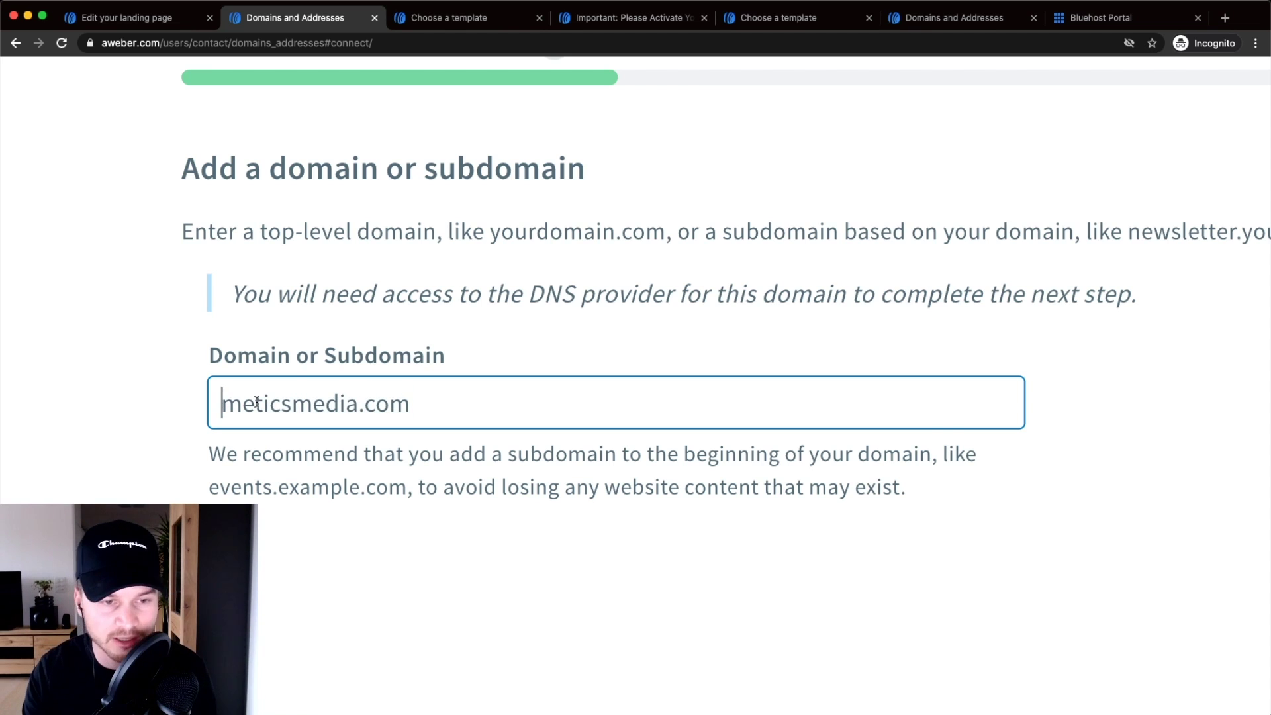
text(free)
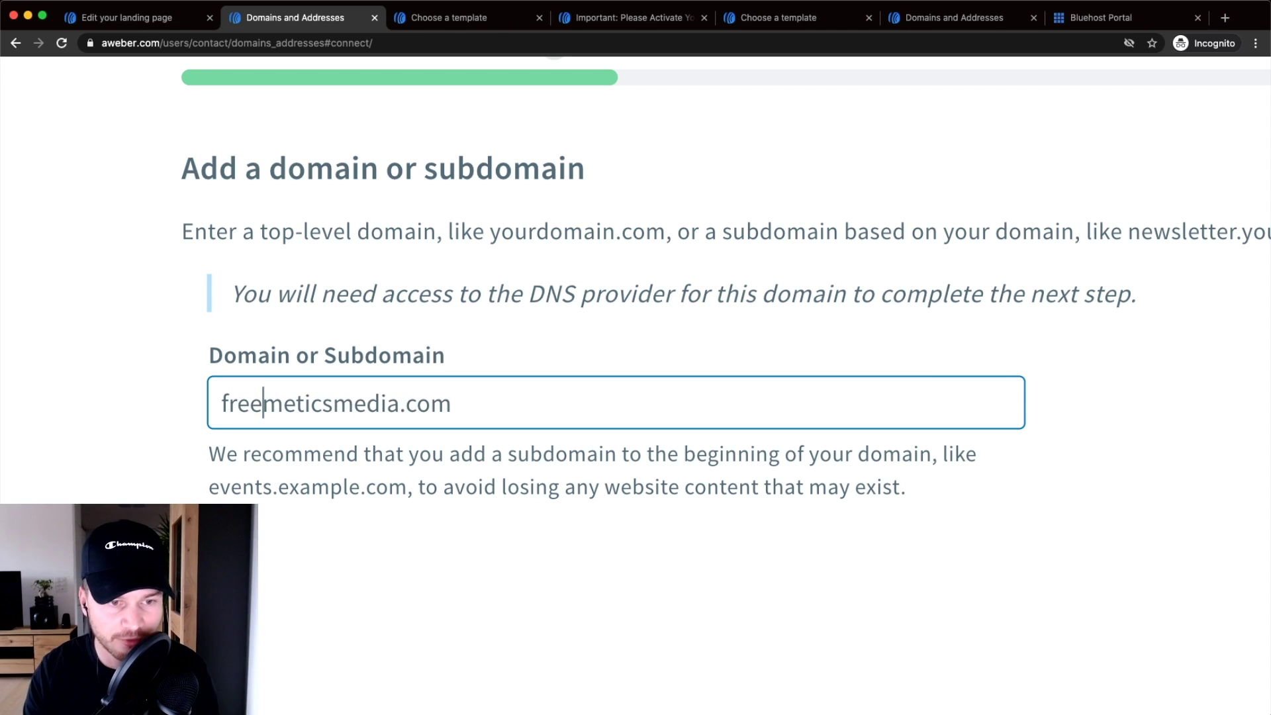
text(.)
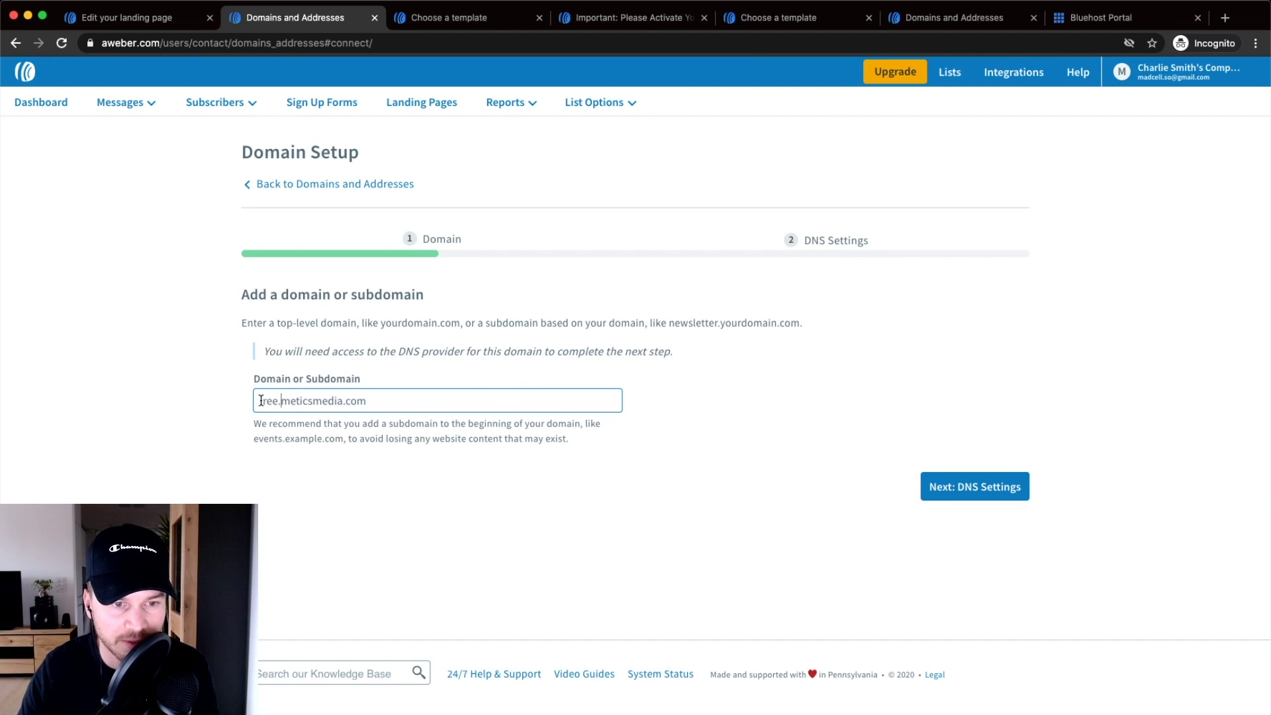
drag(262, 400, 380, 402)
drag(280, 402, 342, 402)
click(806, 467)
click(1004, 486)
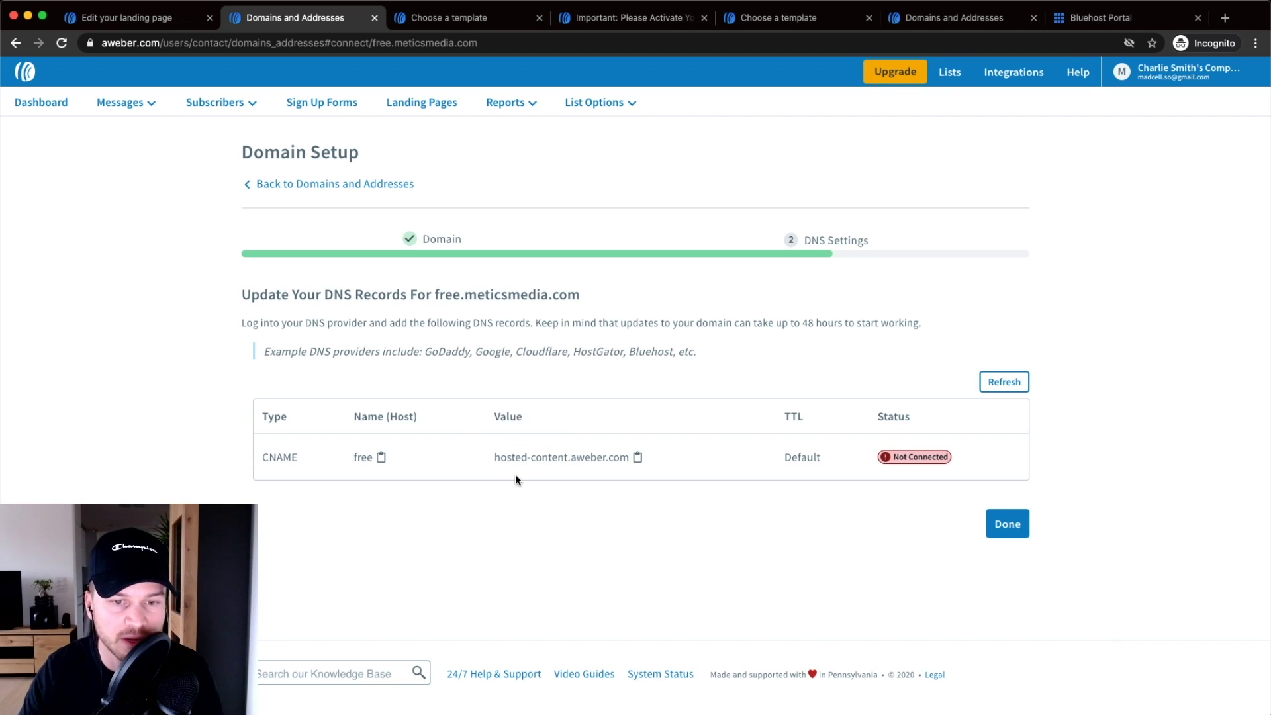
drag(265, 458, 312, 460)
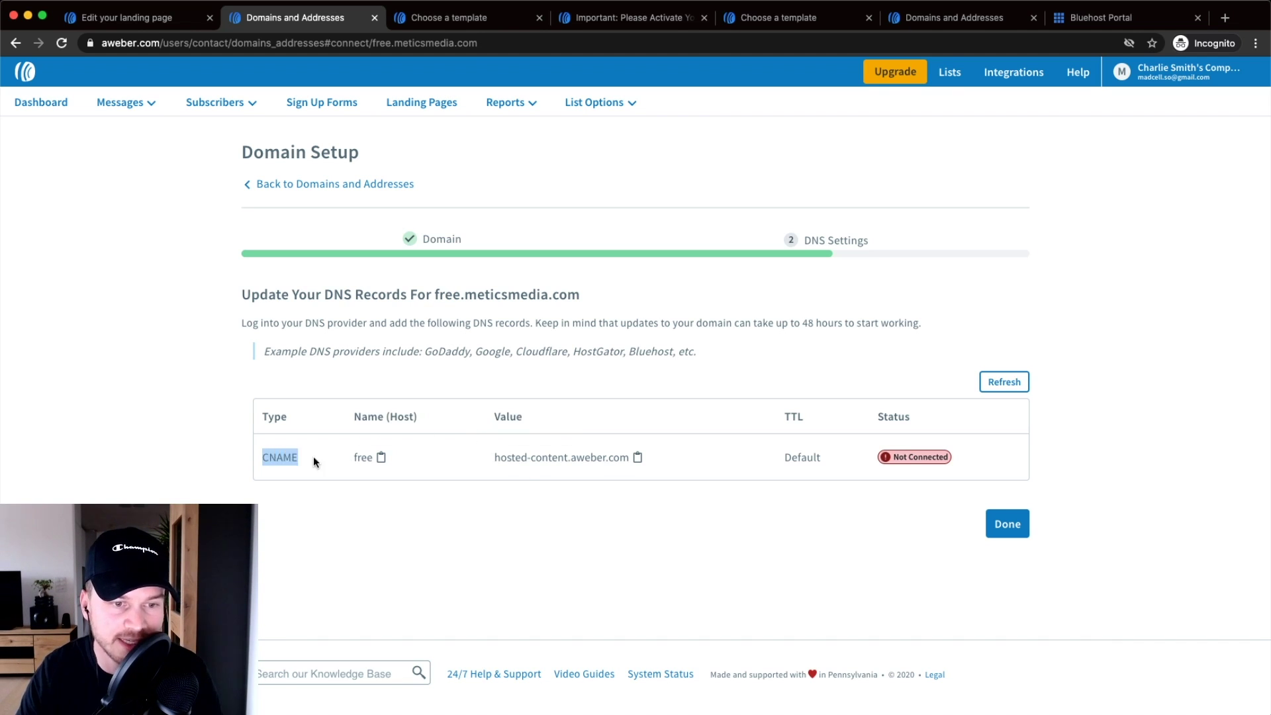
click(335, 528)
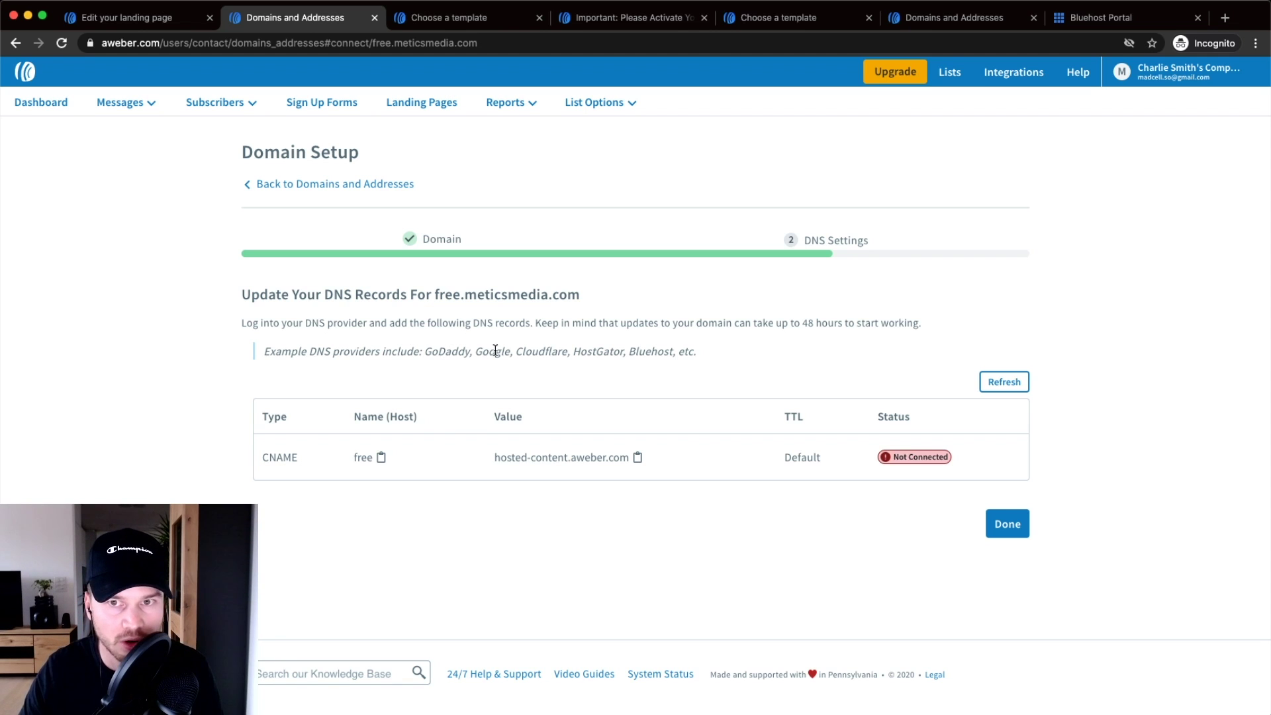
- In Bluehost, open the DNS records for meticsmedia.com and review the CNAME section
click(1079, 22)
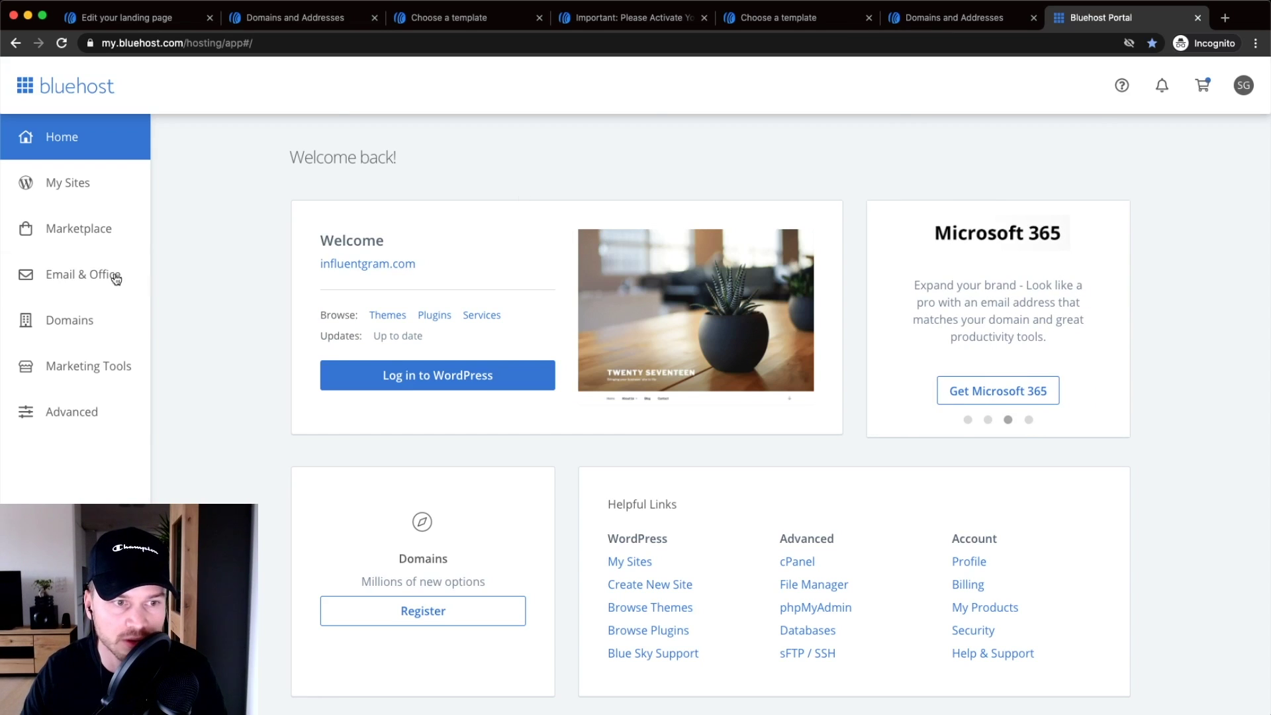
click(79, 319)
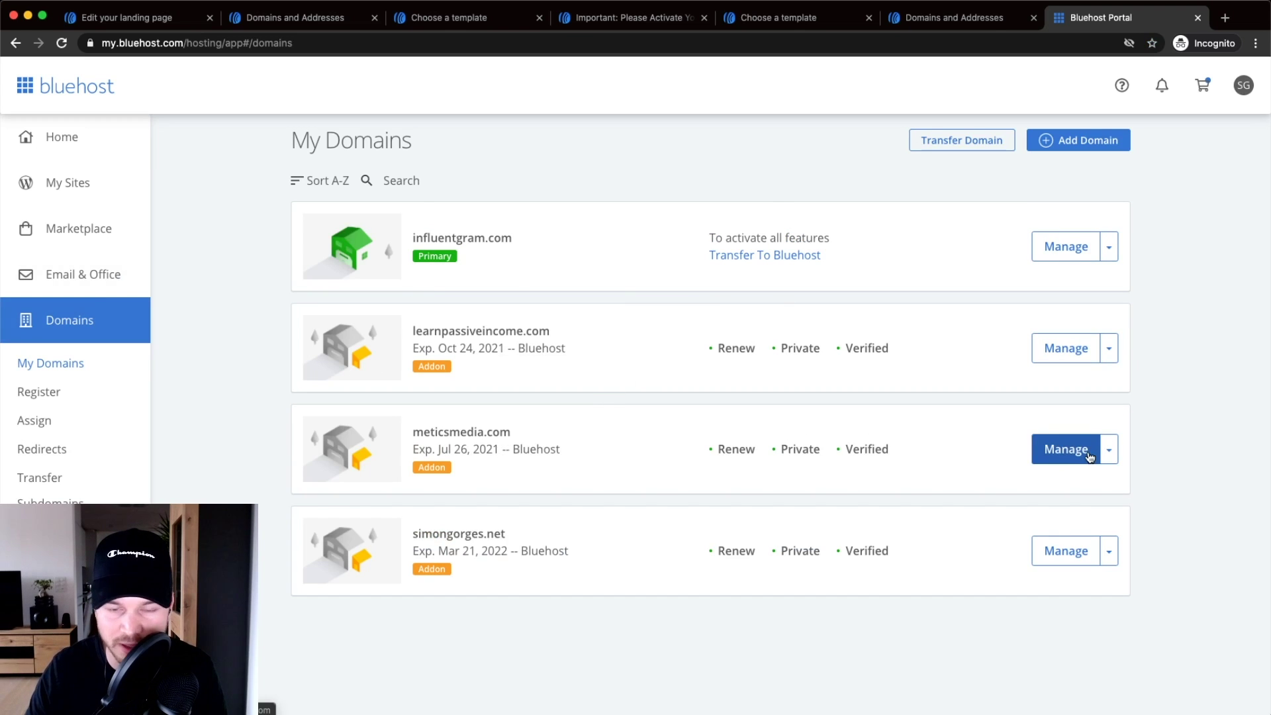
click(1066, 457)
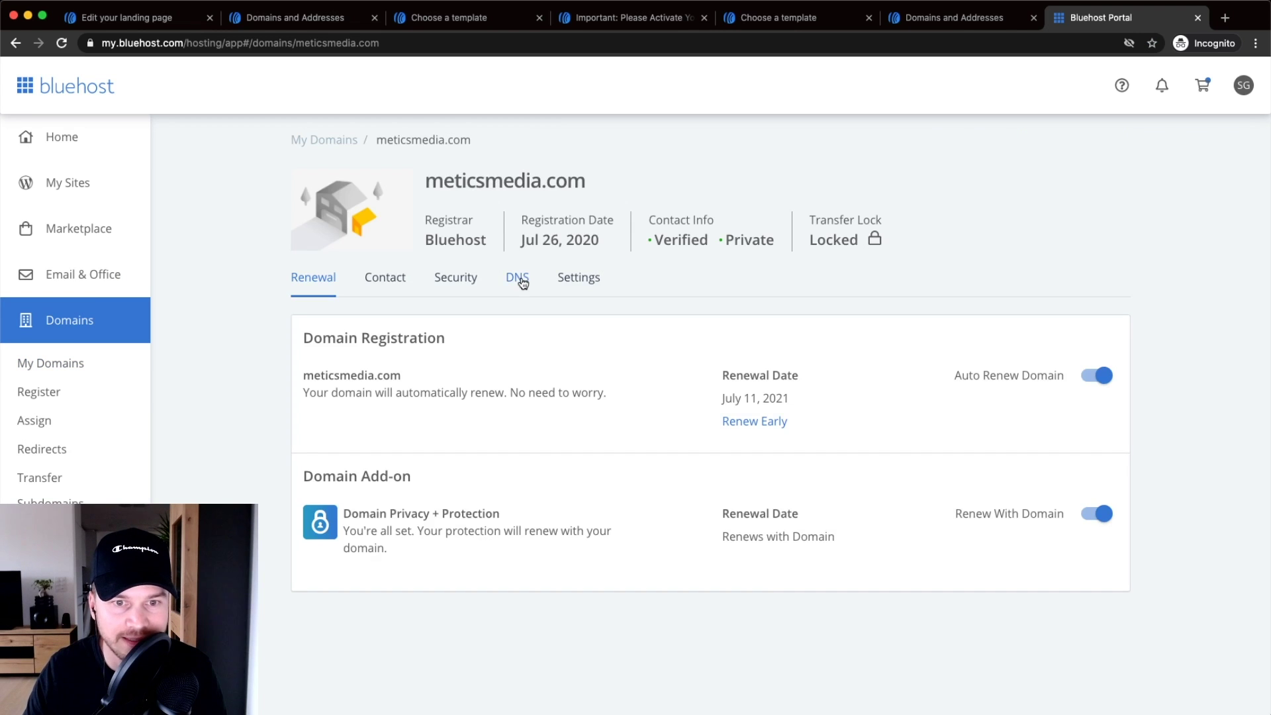
click(520, 278)
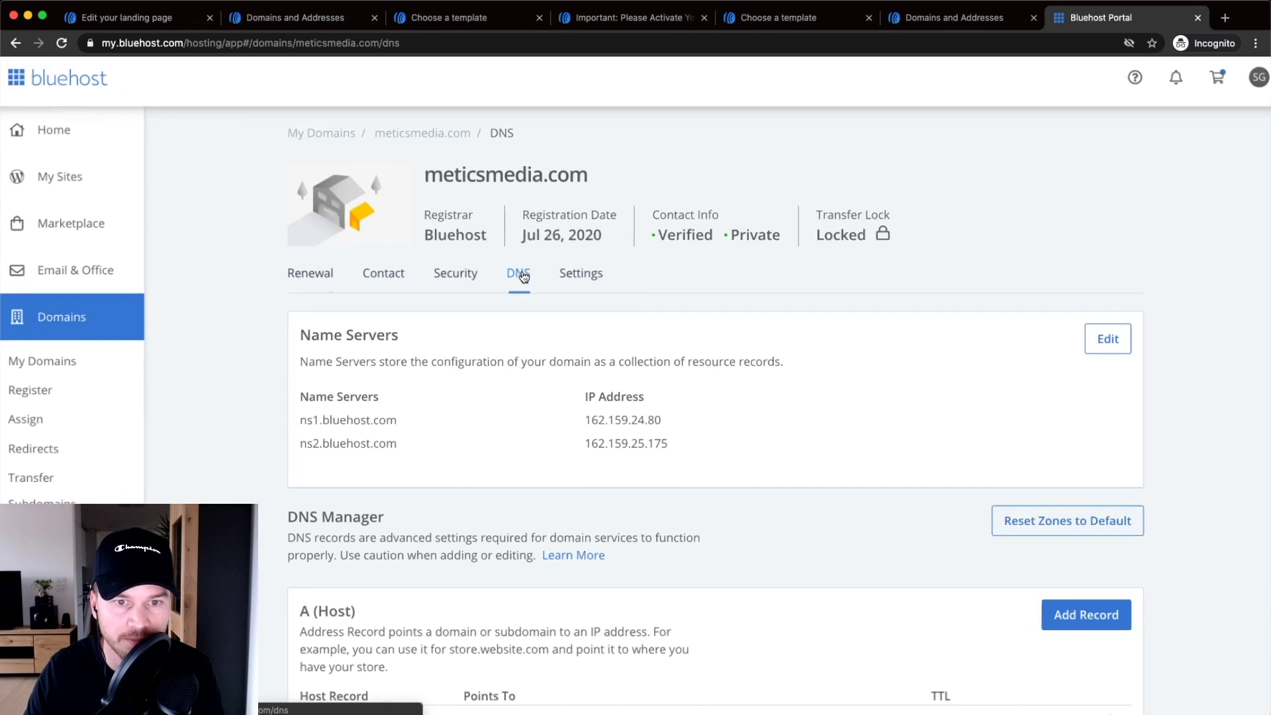
scroll(672, 349, down, 8)
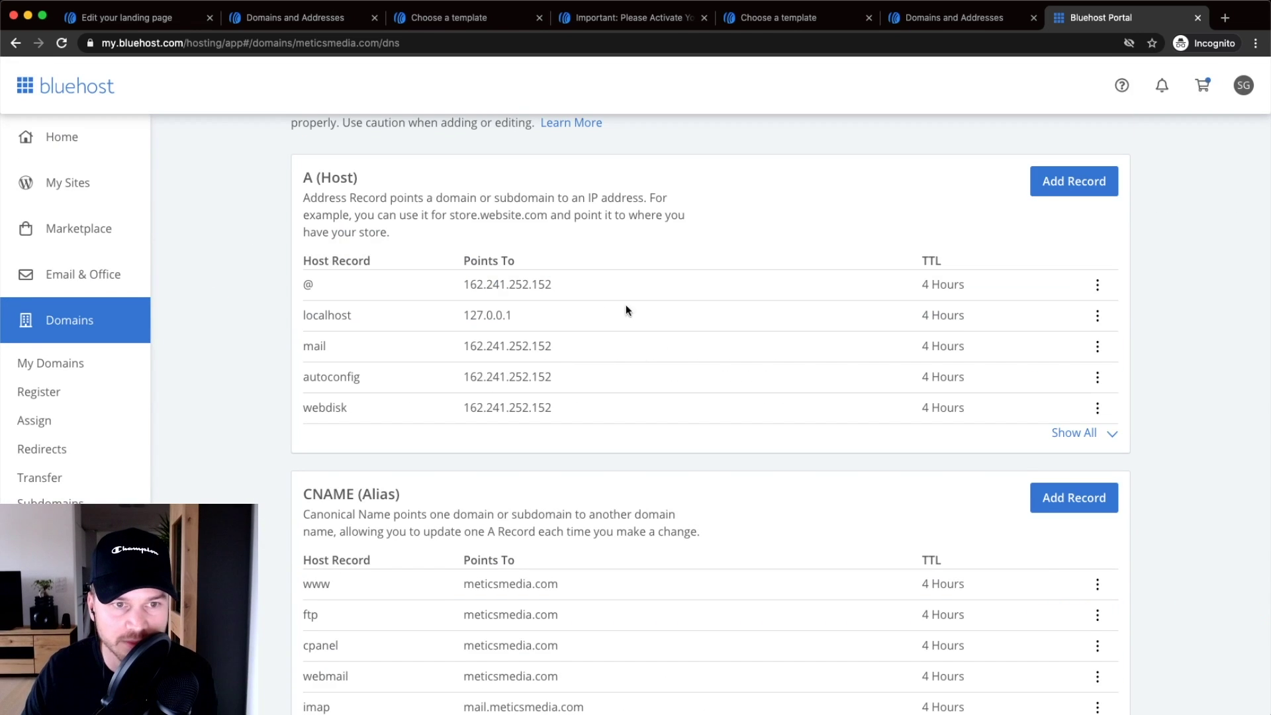
scroll(329, 378, down, 2)
scroll(355, 393, up, 3)
scroll(349, 410, down, 5)
drag(303, 325, 700, 355)
click(399, 312)
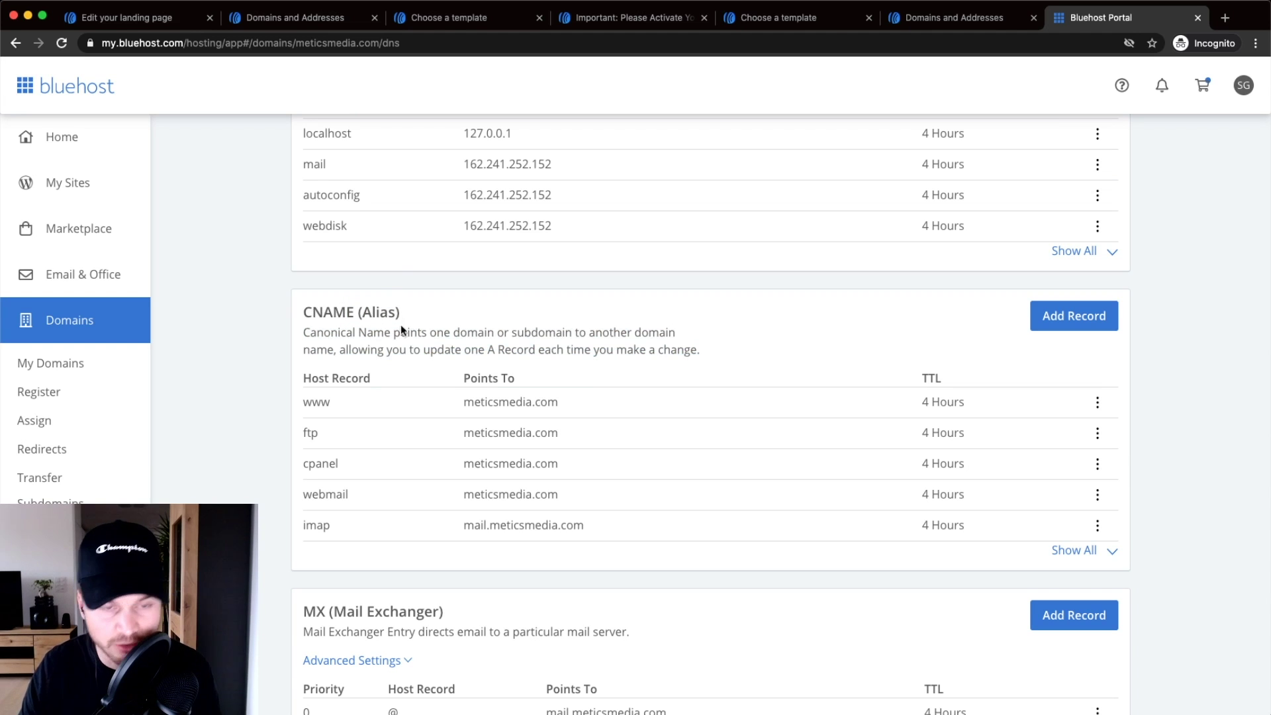
scroll(487, 303, down, 1)
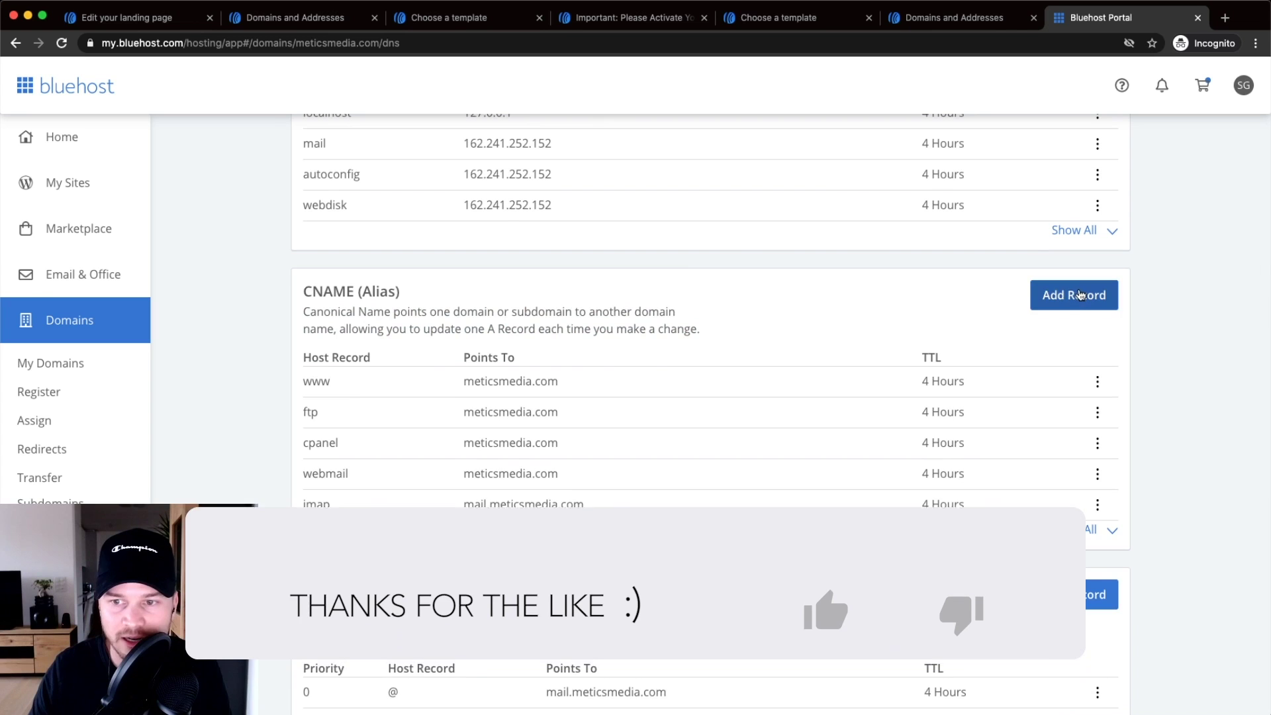
- Add a new CNAME record with host 'free', copied from AWeber's DNS setup
click(1074, 295)
scroll(750, 379, down, 2)
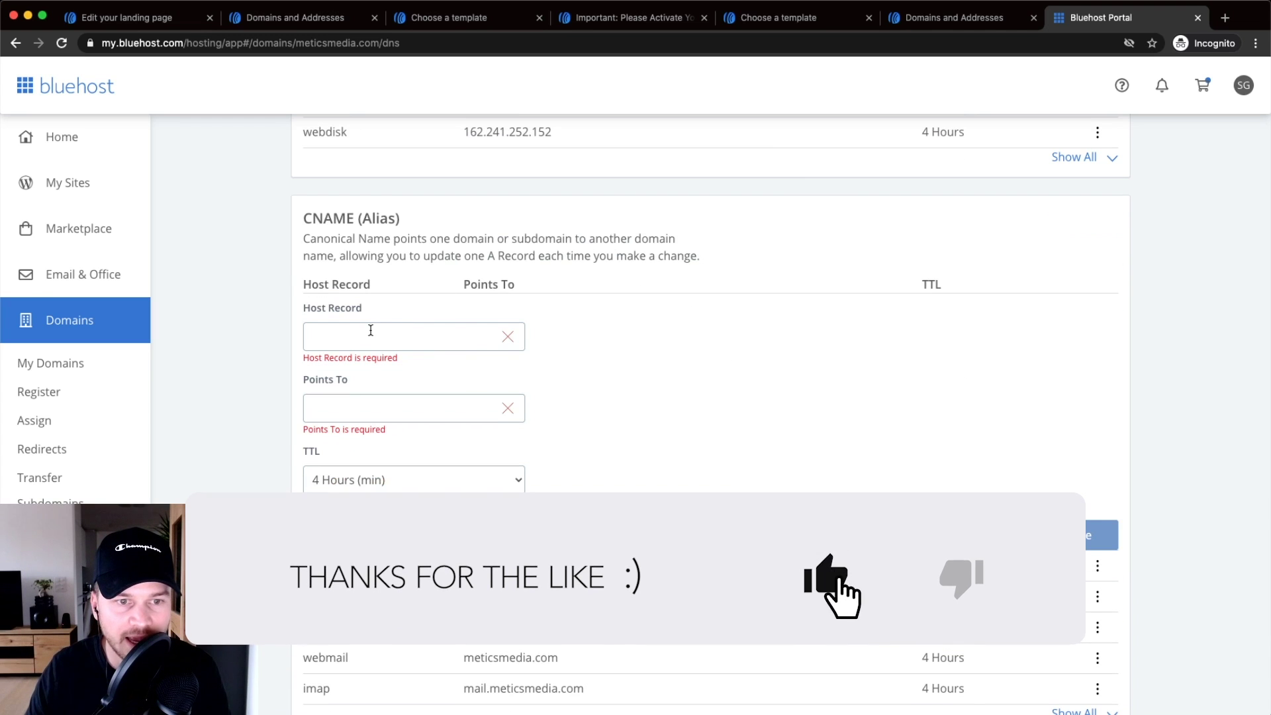
drag(1101, 17, 396, 13)
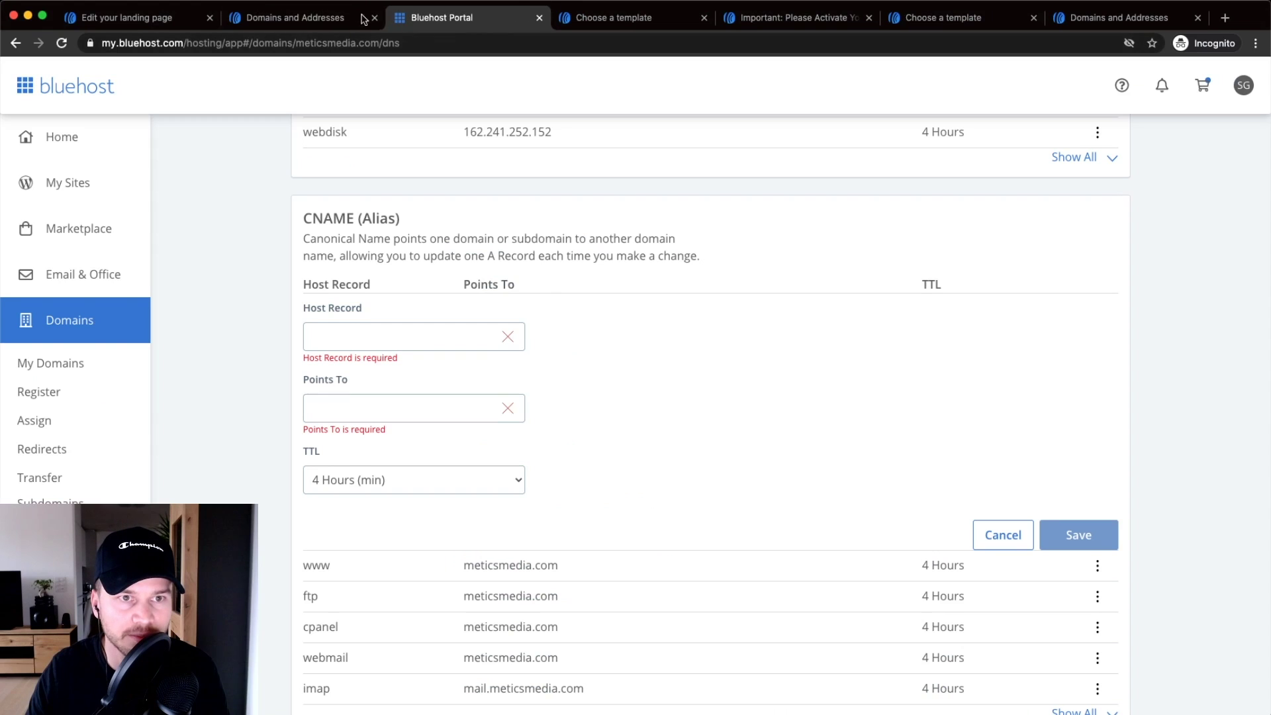
click(295, 19)
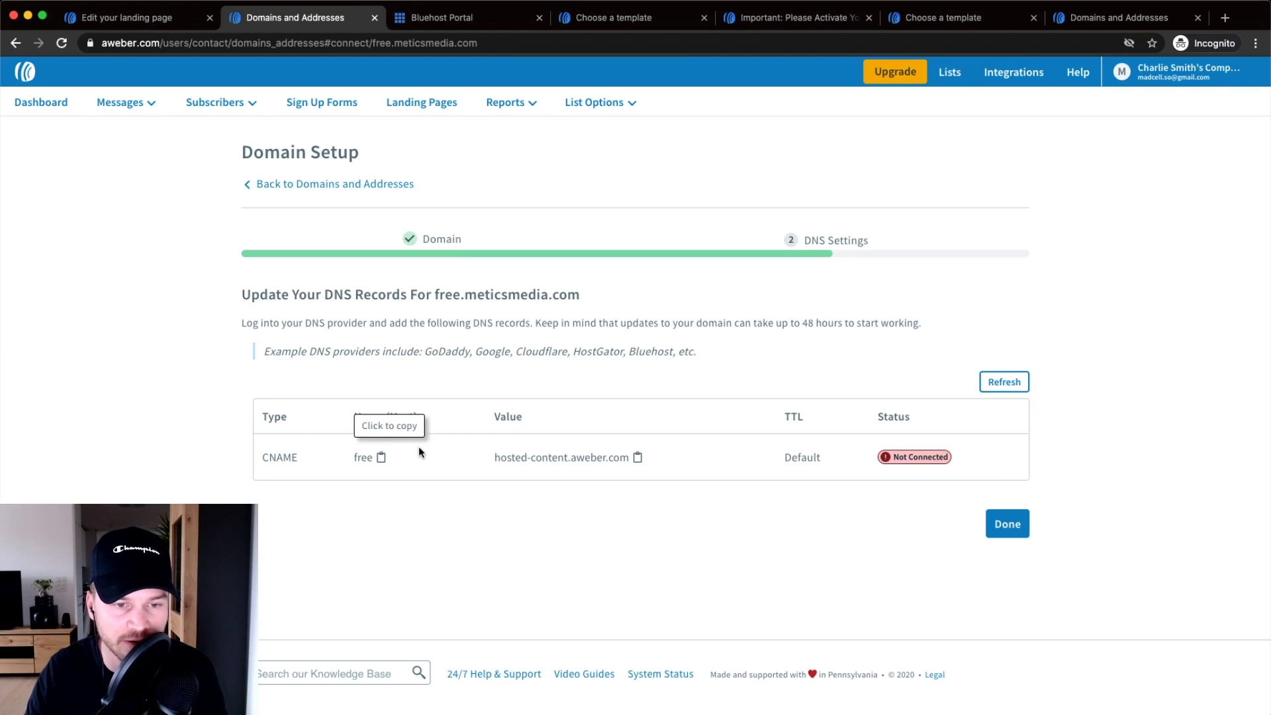
click(368, 458)
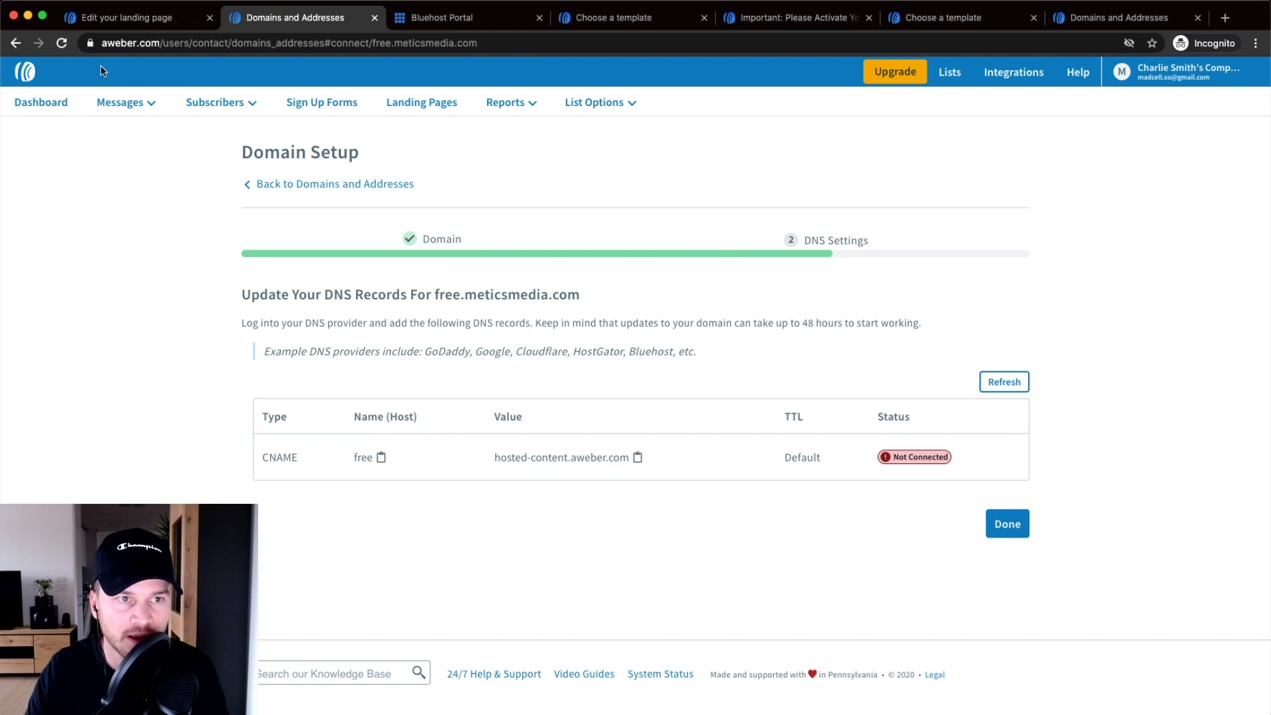
click(368, 460)
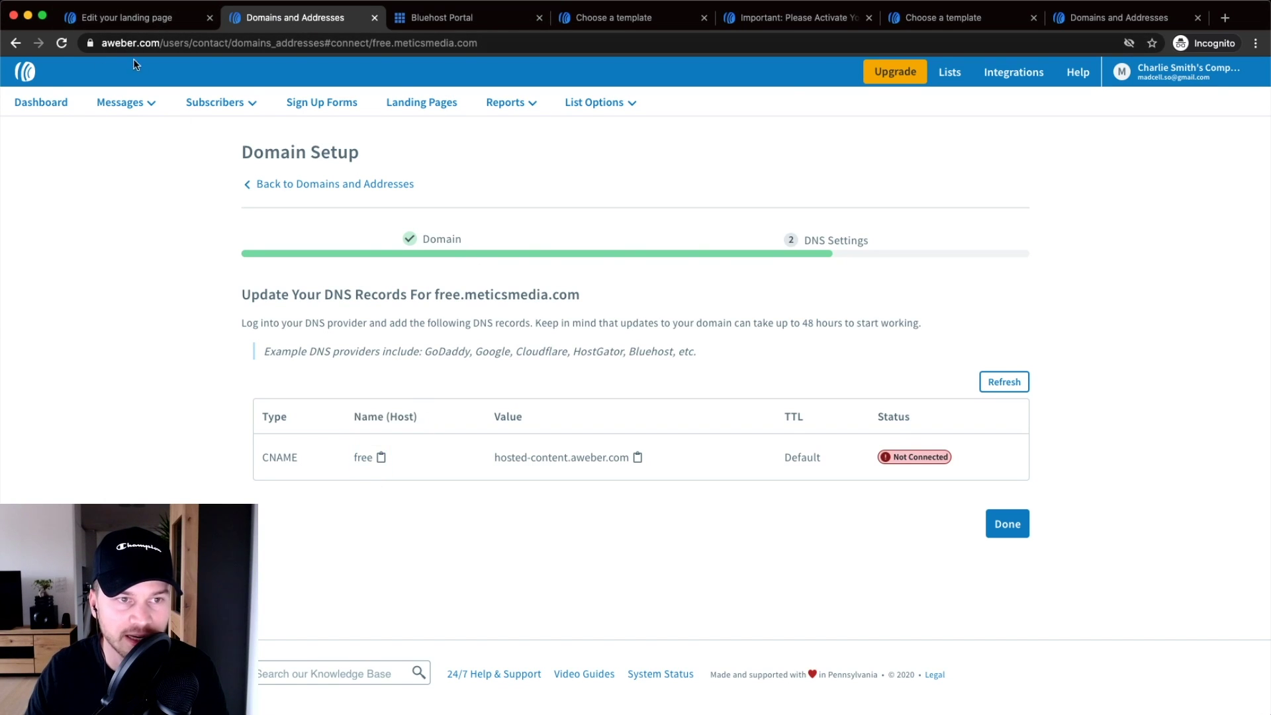
click(123, 18)
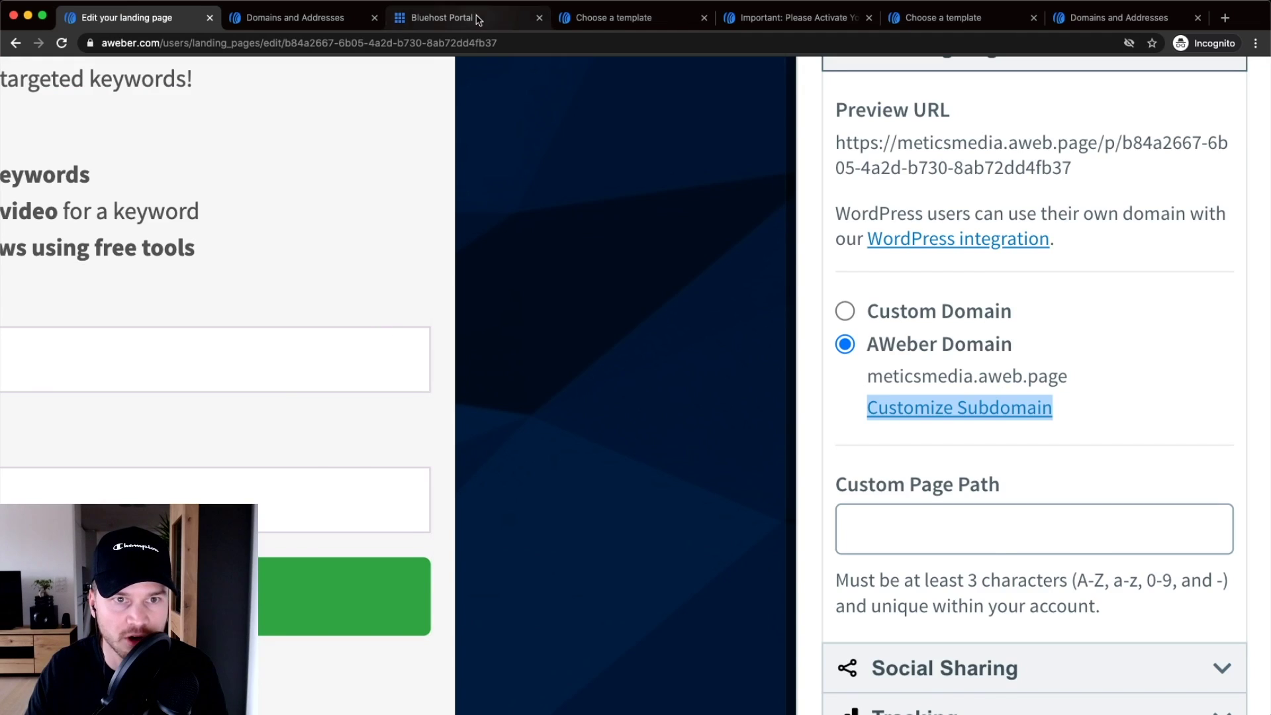
click(463, 18)
click(370, 333)
right_click(365, 332)
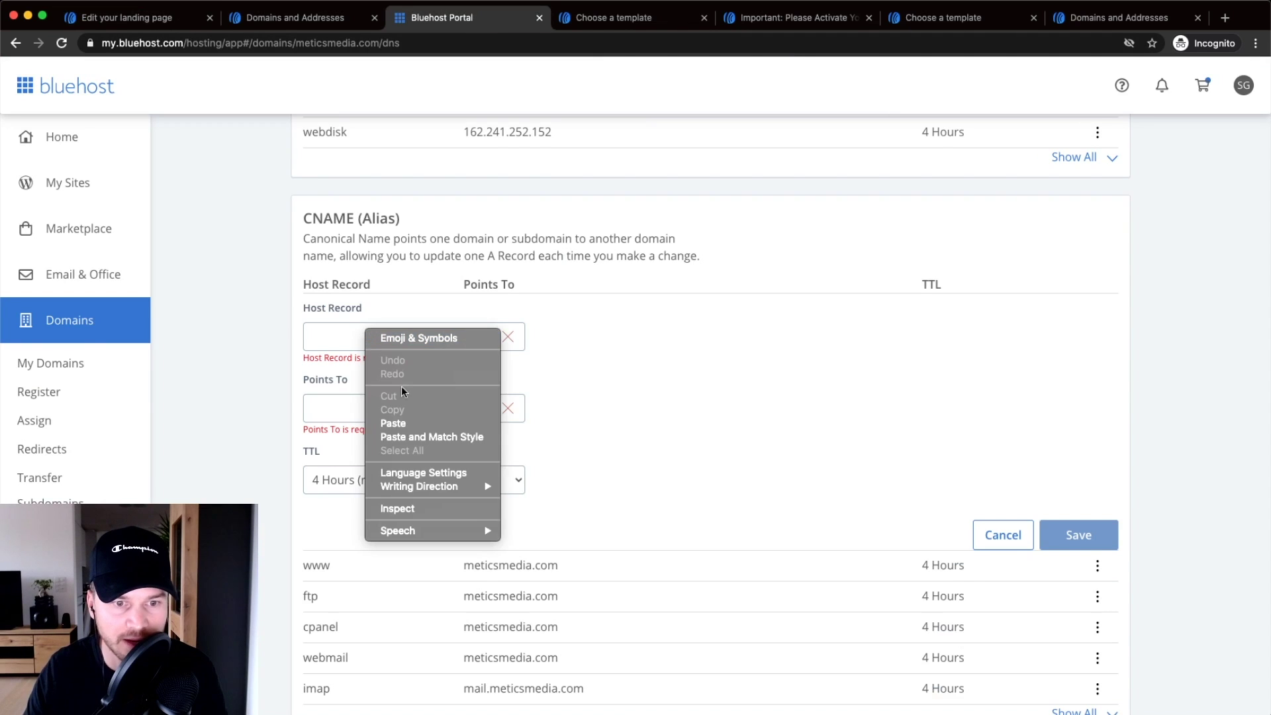
click(394, 423)
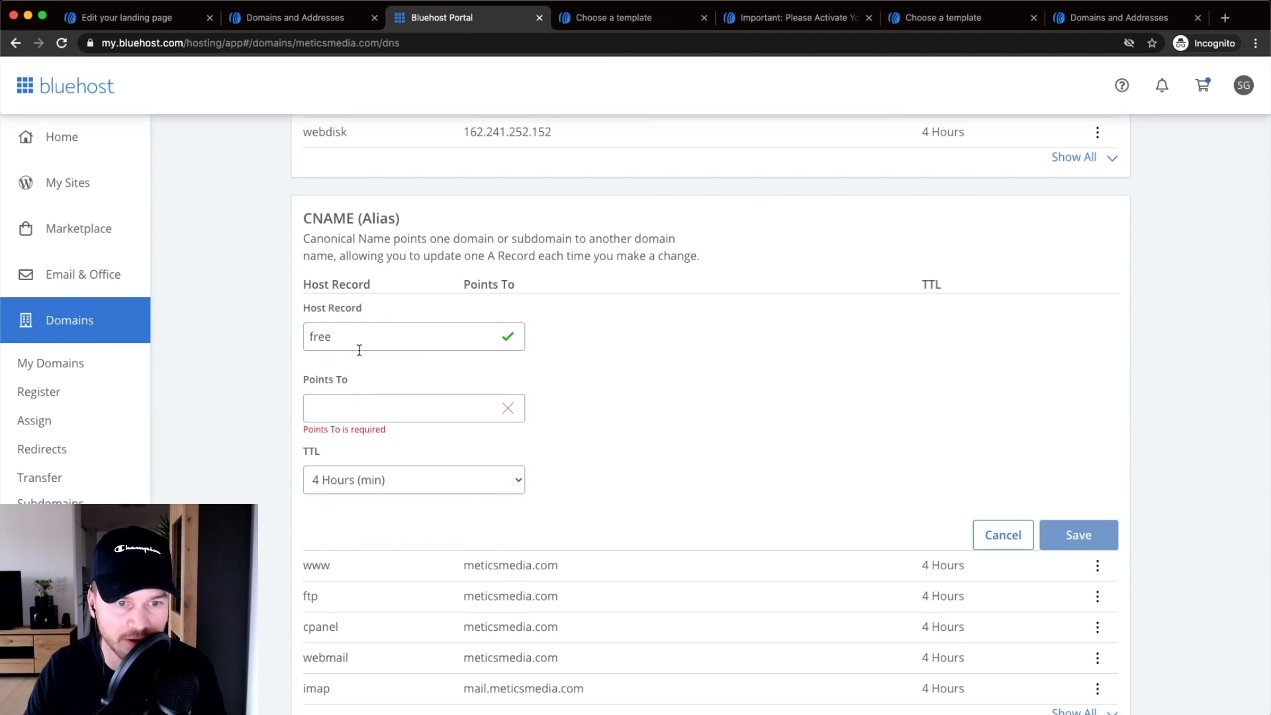
- Point the CNAME to hosted-content.aweber.com, save the record, and return to AWeber
click(292, 18)
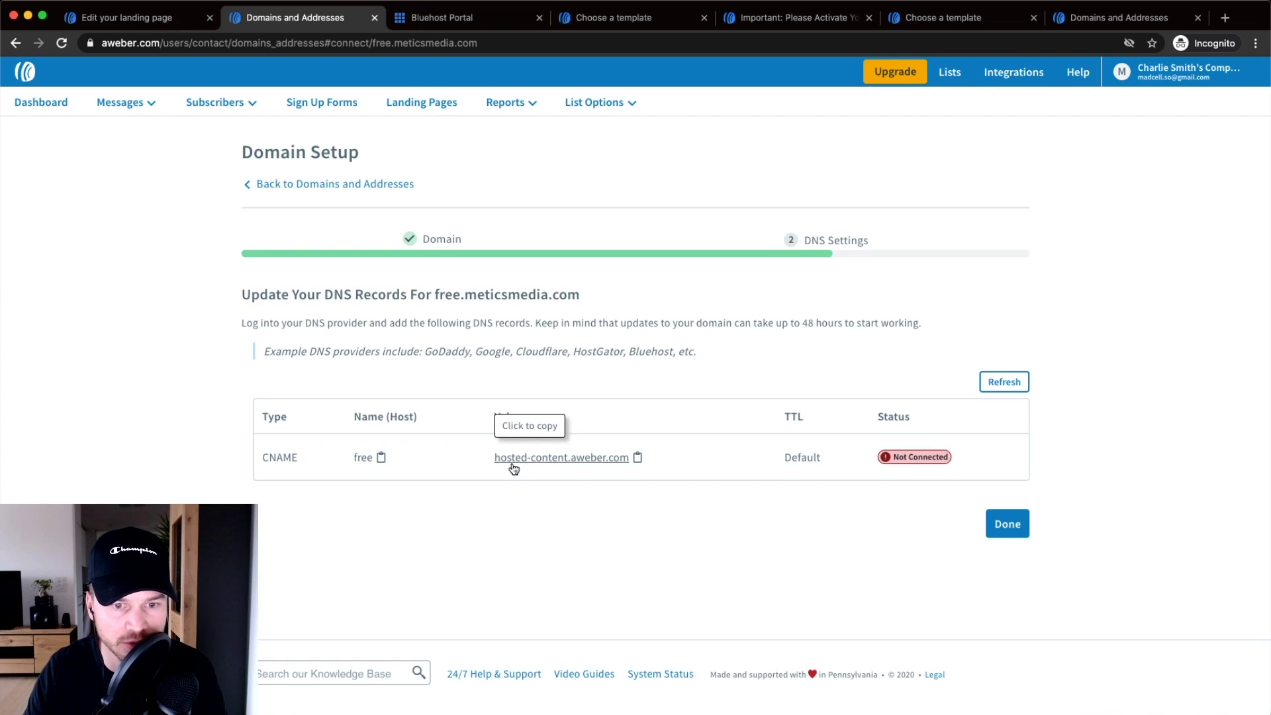
click(543, 461)
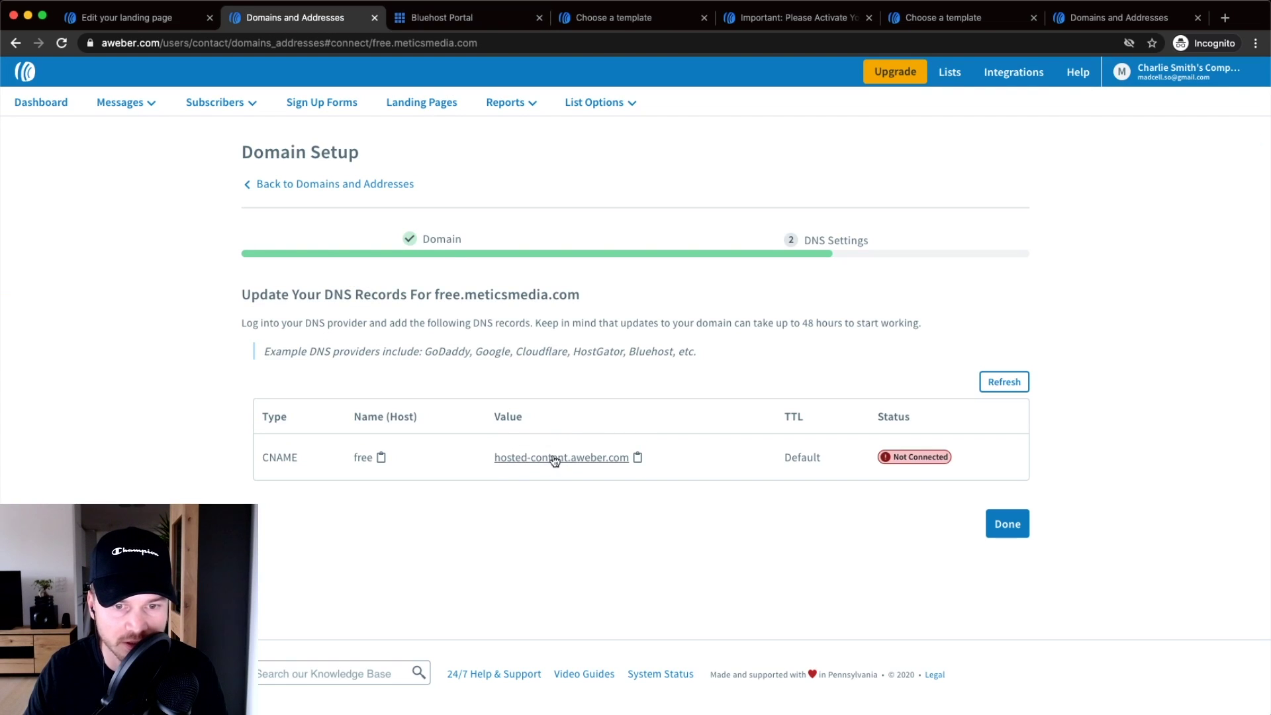
click(447, 26)
right_click(363, 404)
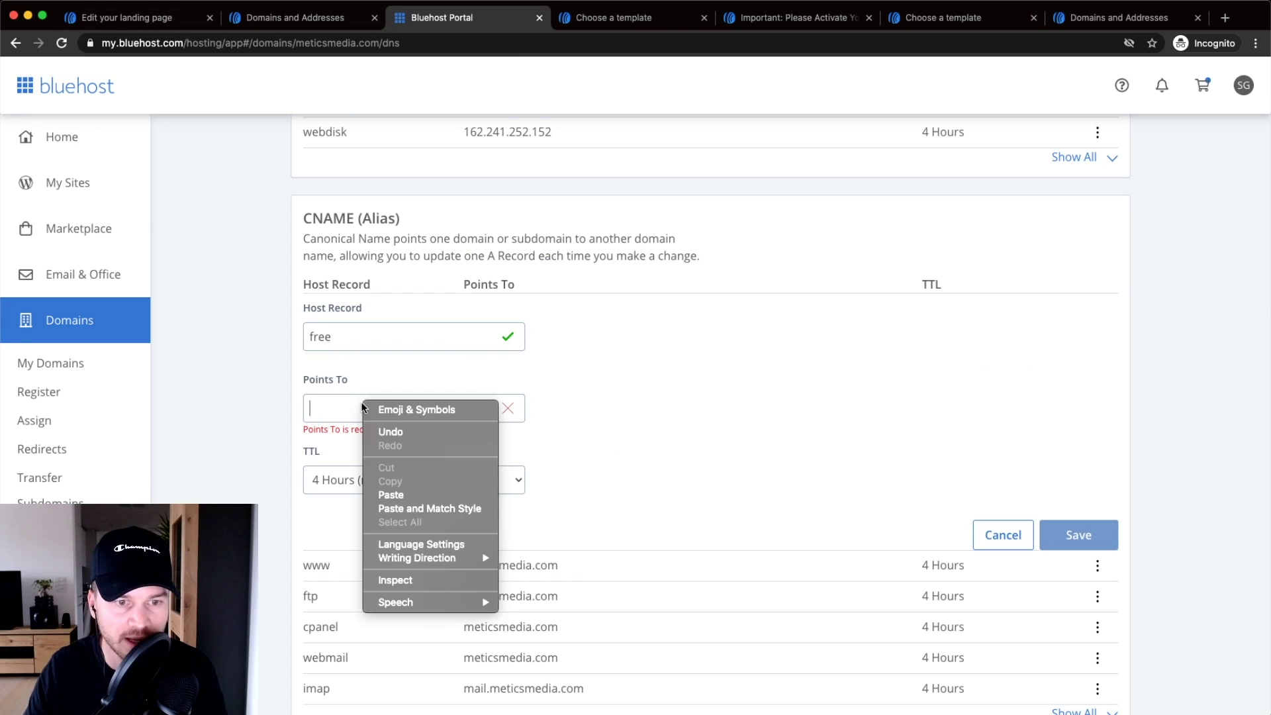
click(391, 495)
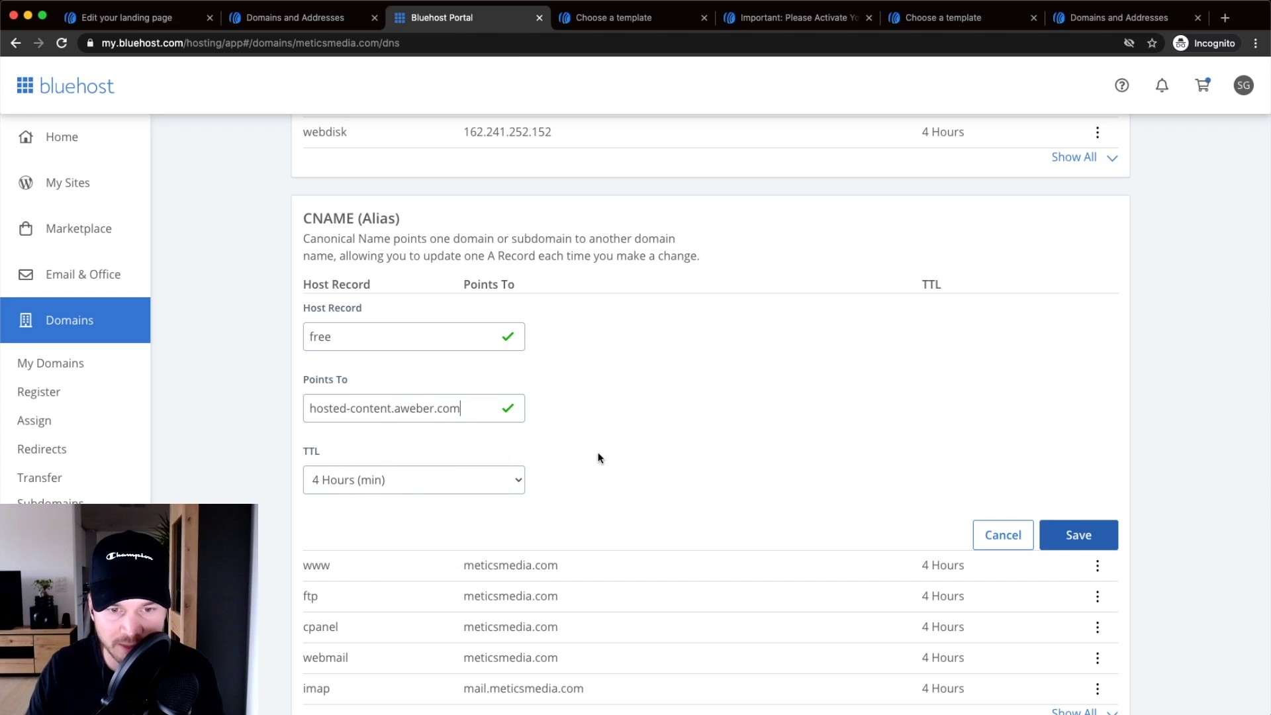
click(1079, 535)
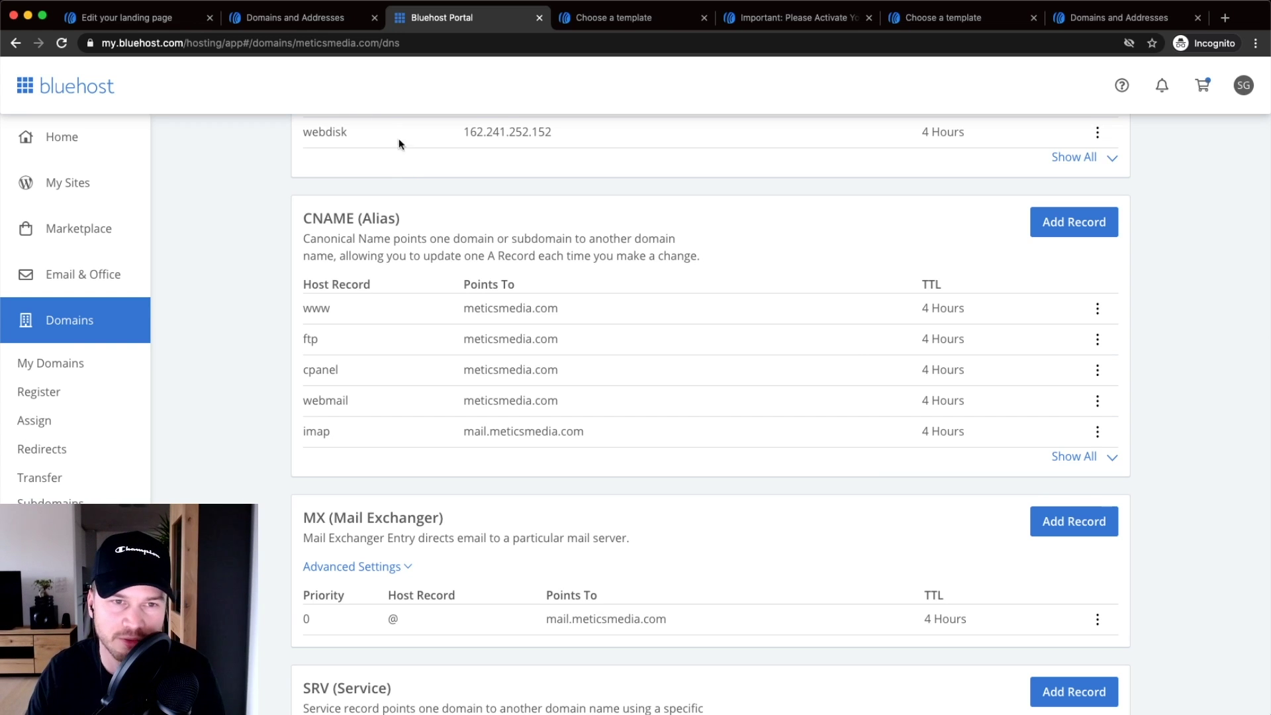
click(278, 25)
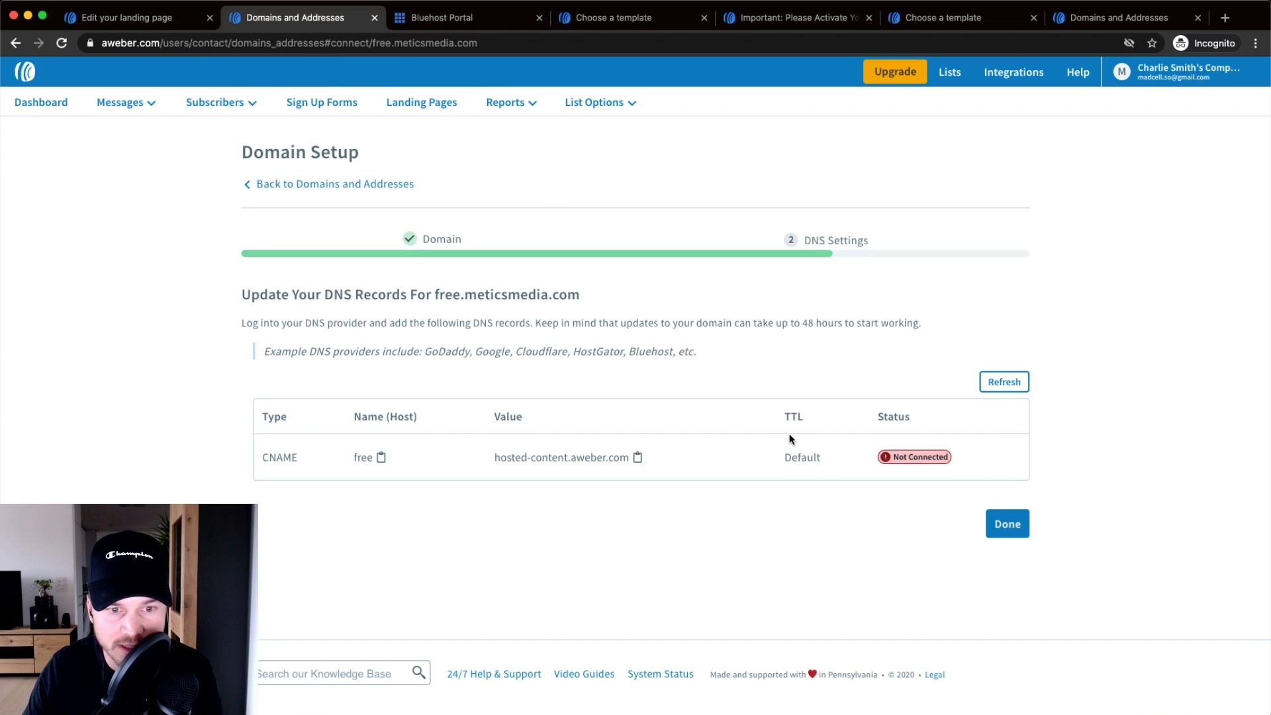
- Finish the domain setup, recheck free.meticsmedia.com's status, and return to the landing page editor
click(1008, 525)
scroll(927, 477, down, 5)
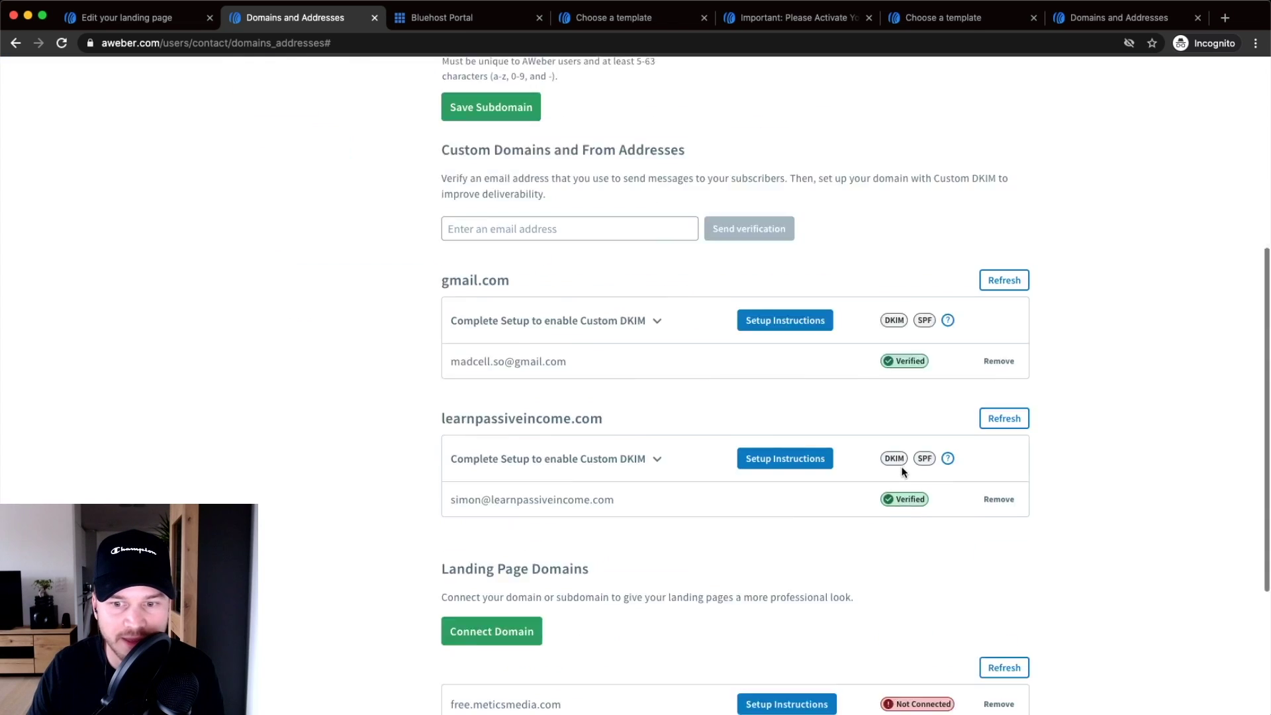
scroll(902, 472, down, 4)
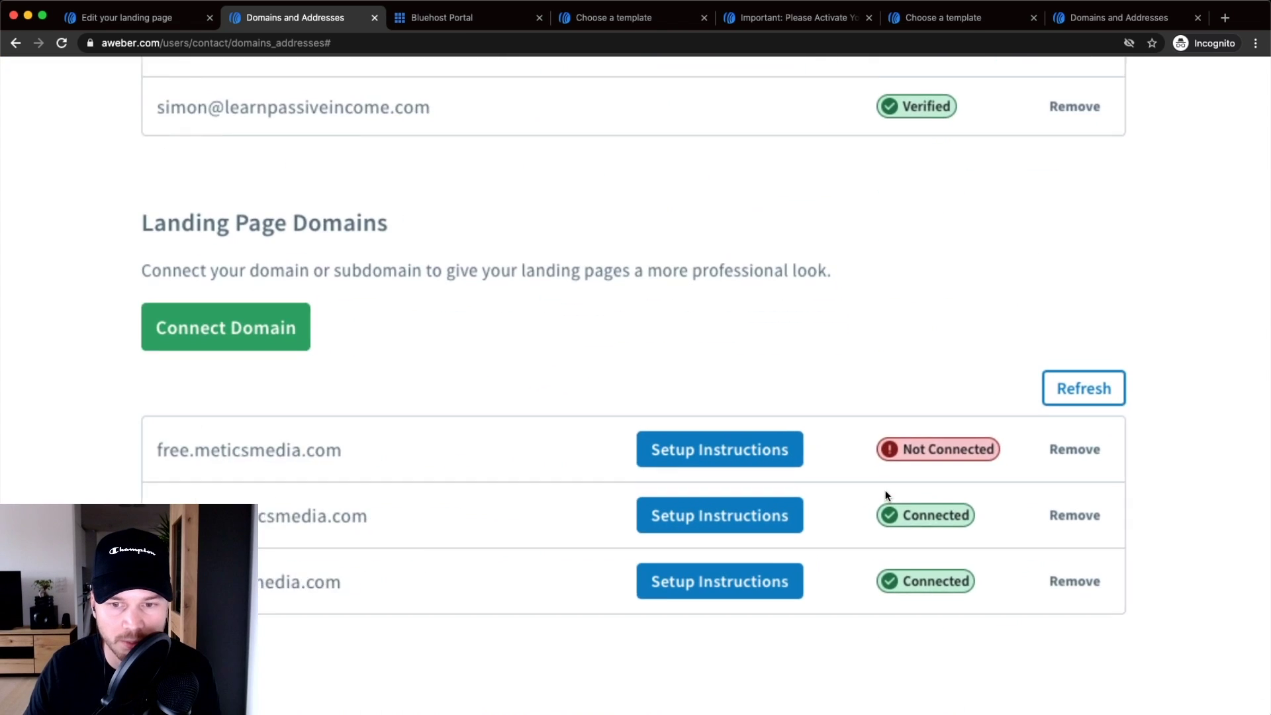
drag(145, 449, 463, 456)
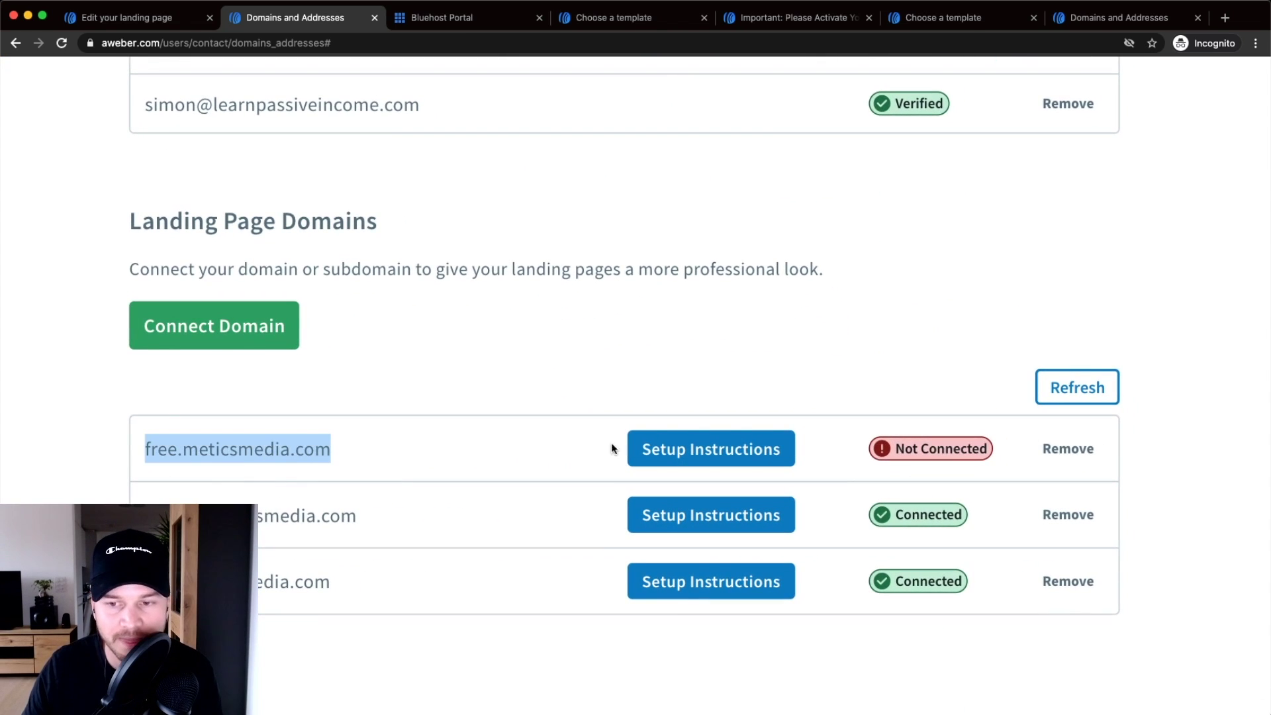
click(1089, 390)
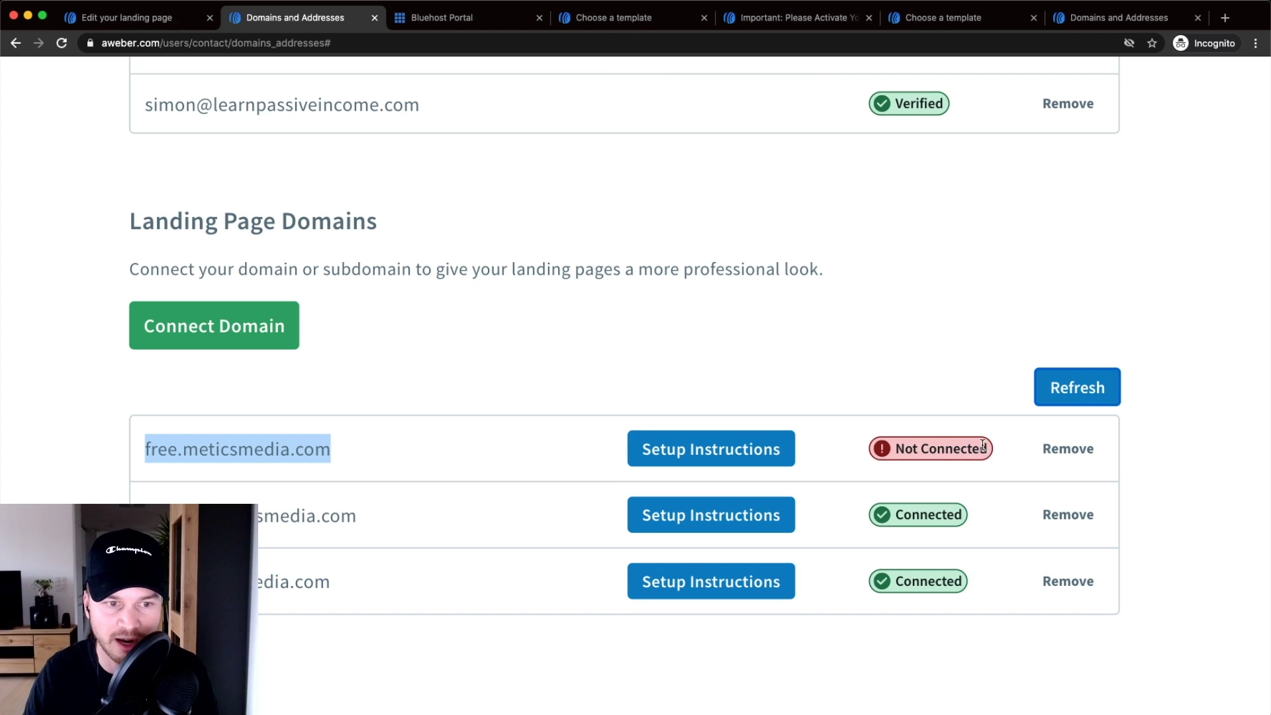
key(super+0)
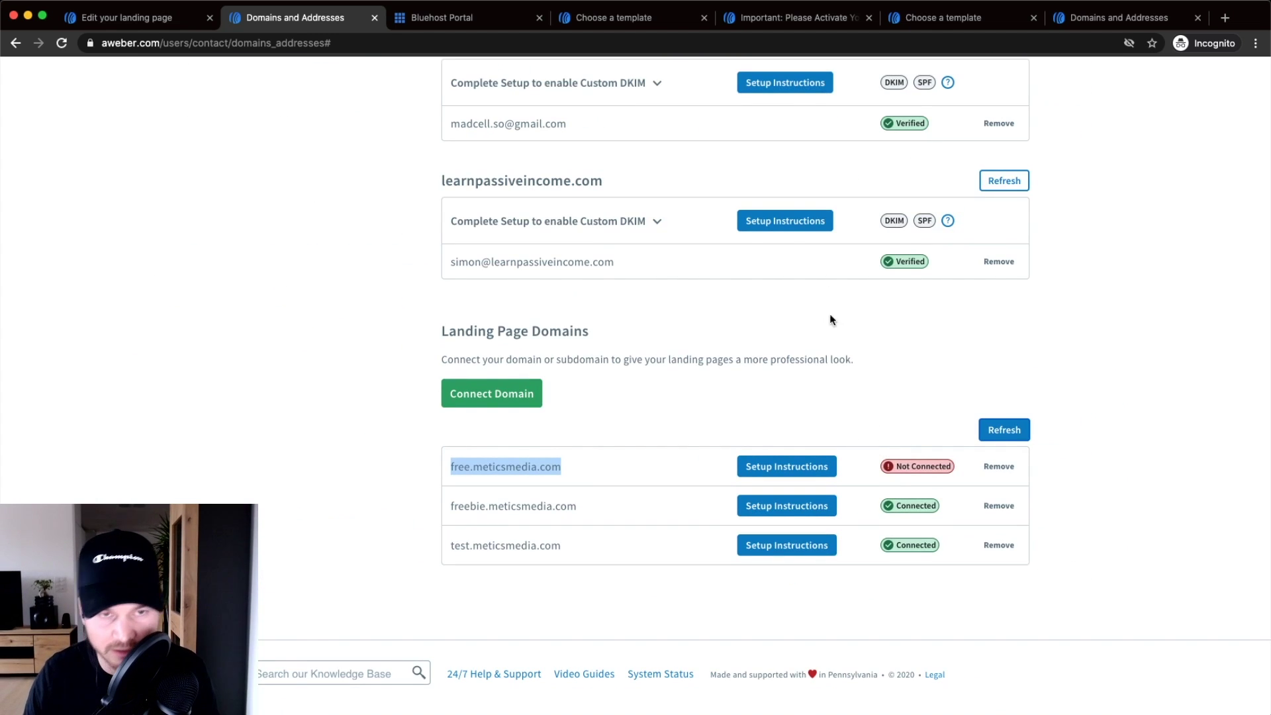
click(111, 17)
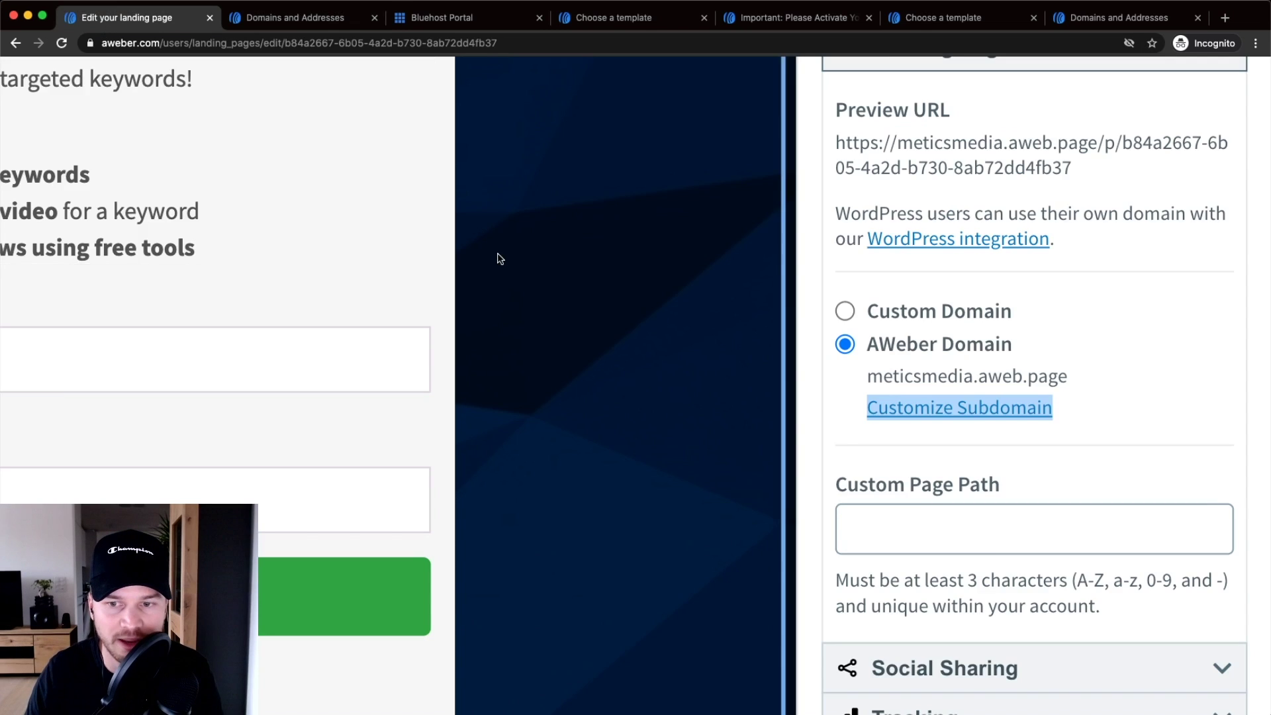
- Set the page URL to the custom domain freebie.meticsmedia.com
key(super+0)
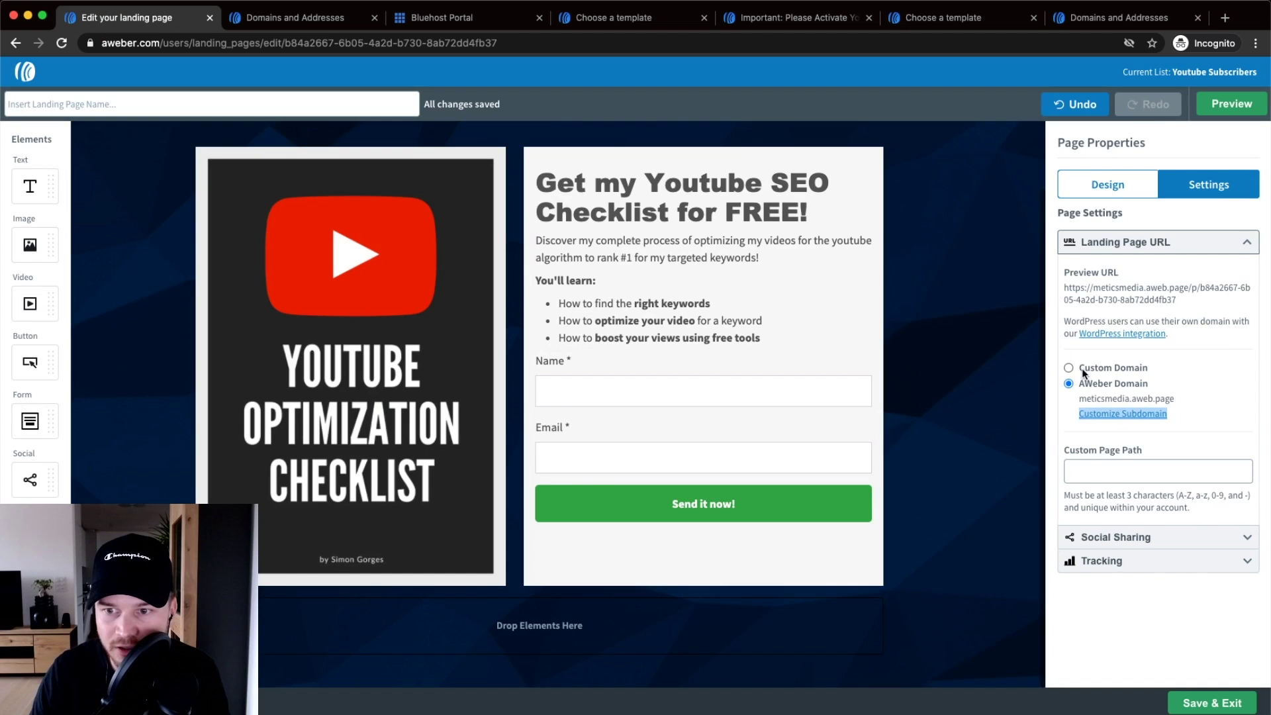
scroll(1082, 368, up, 5)
click(1056, 367)
scroll(1056, 369, right, 4)
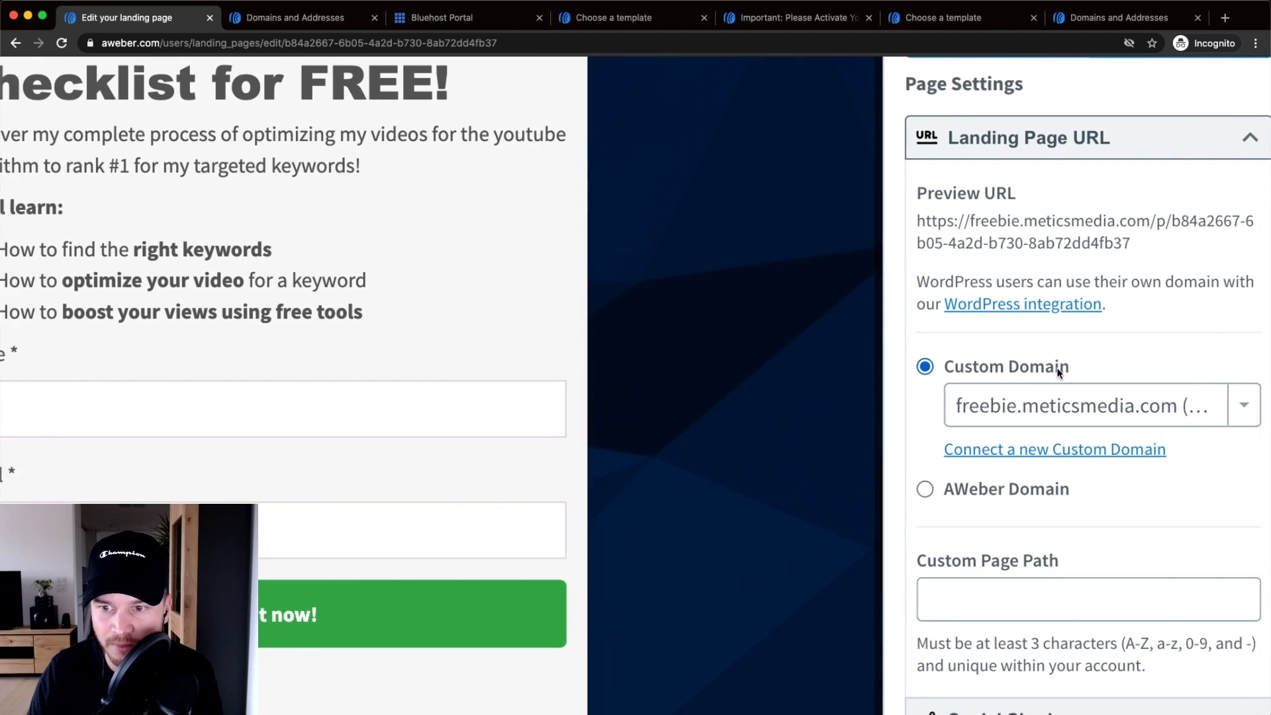
click(1222, 405)
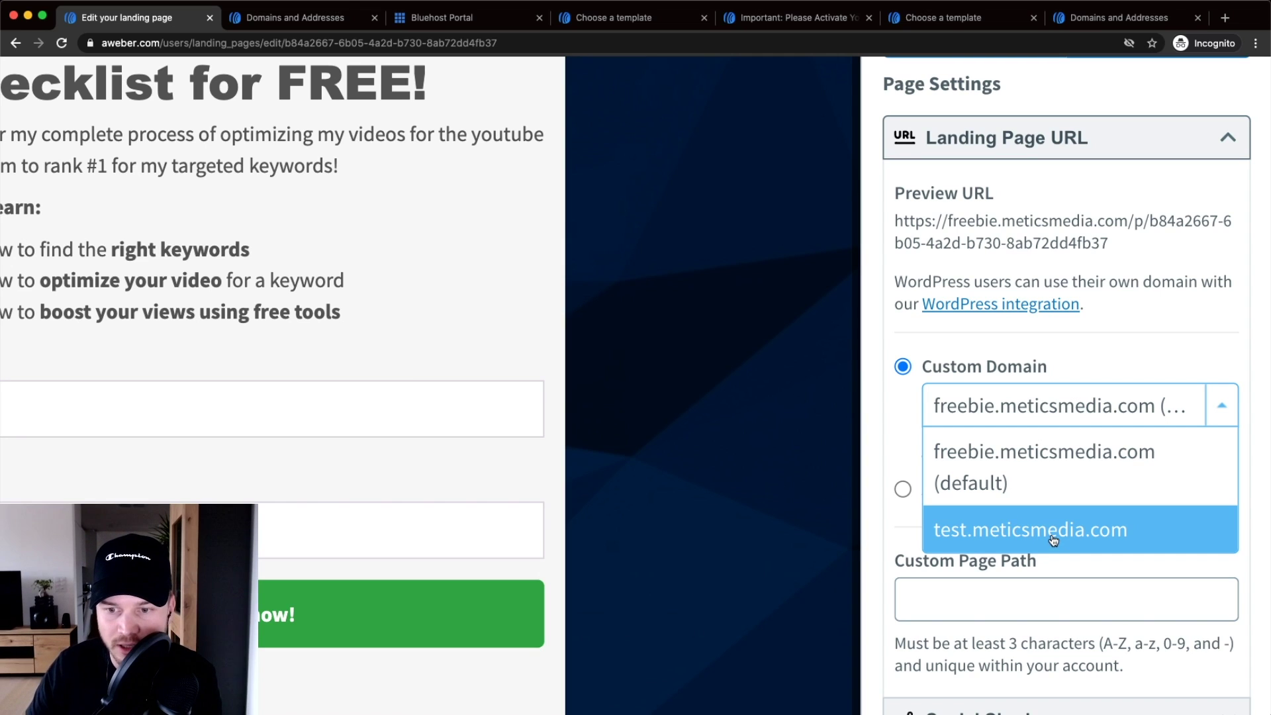
click(989, 462)
- Enter 'checklist' as the custom page path
click(984, 604)
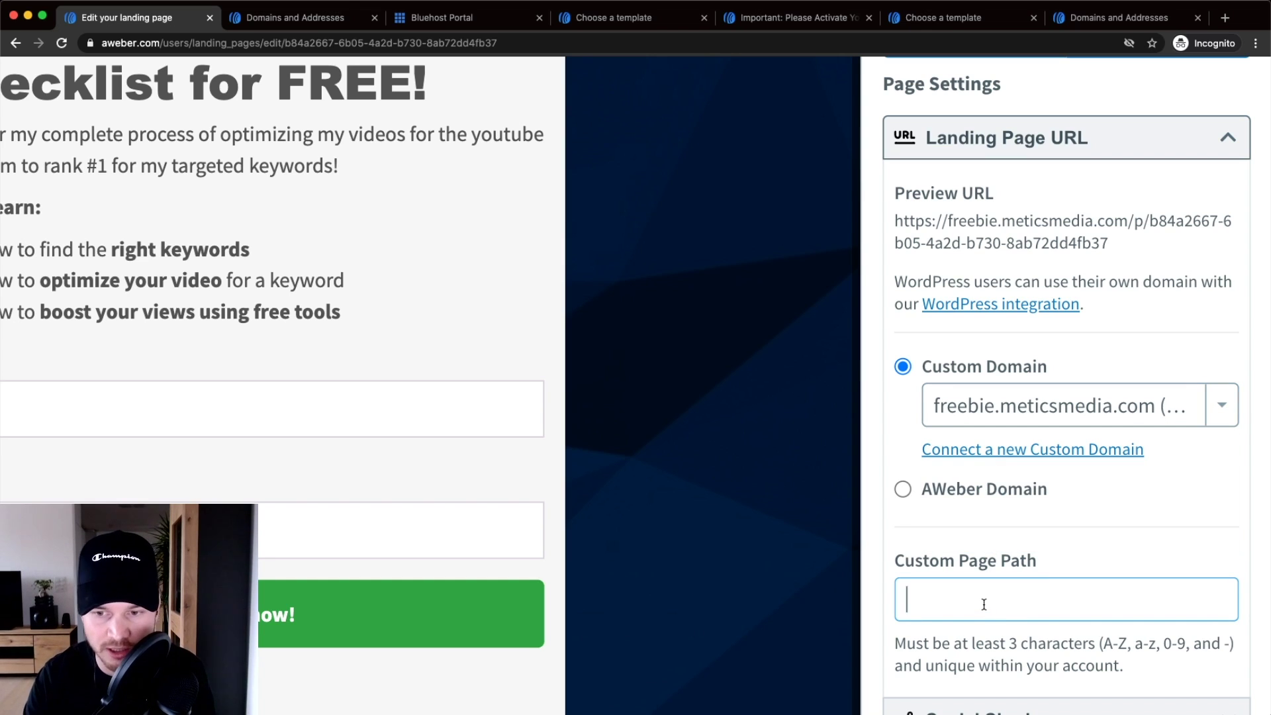
text(xhw)
key(BackSpace)
key(BackSpace)
key(BackSpace)
text(<)
key(BackSpace)
text(c)
text(hoo)
key(BackSpace)
key(BackSpace)
text(ecklist)
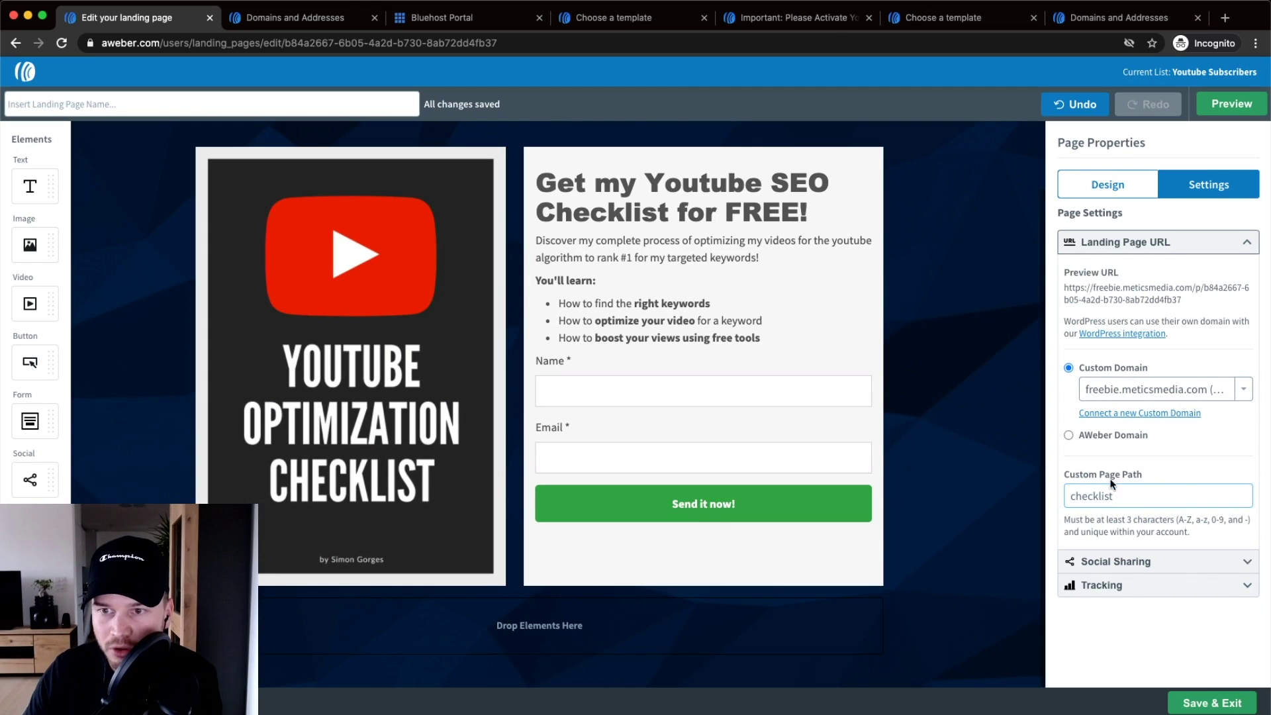
scroll(915, 537, up, 2)
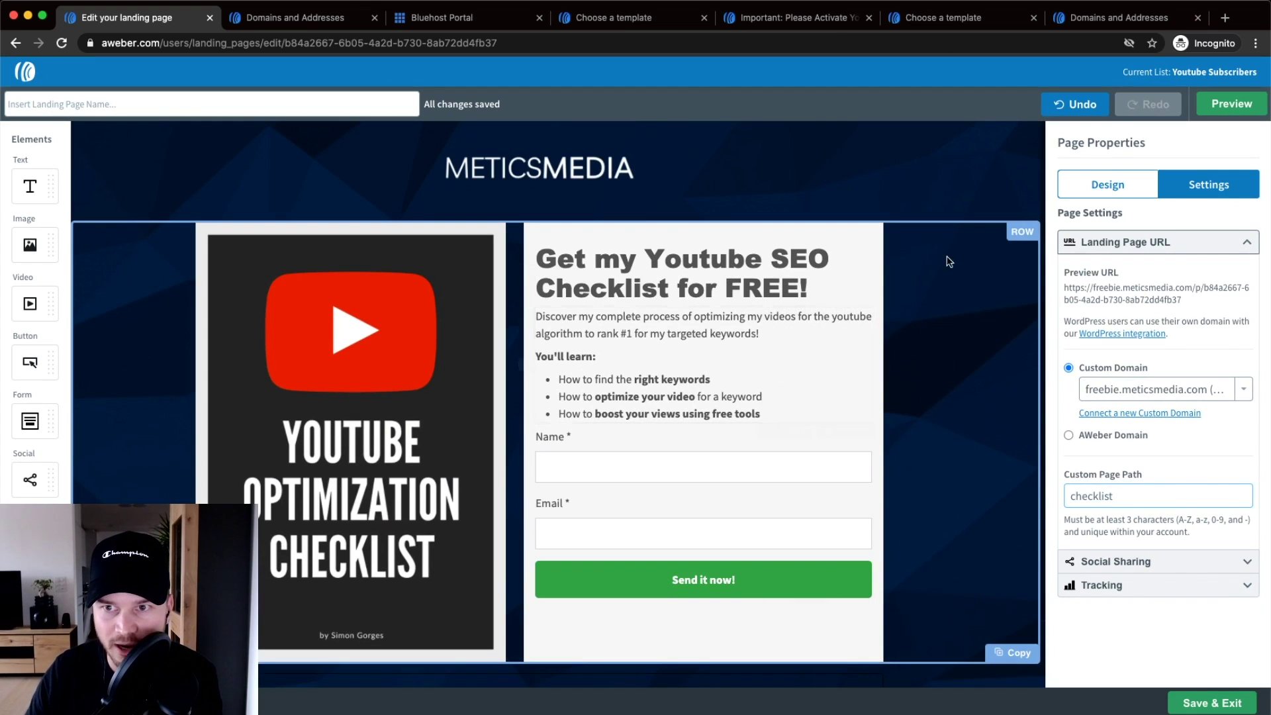
- Preview the landing page, then go back to the editor
right_click(1209, 107)
click(1201, 108)
click(1204, 109)
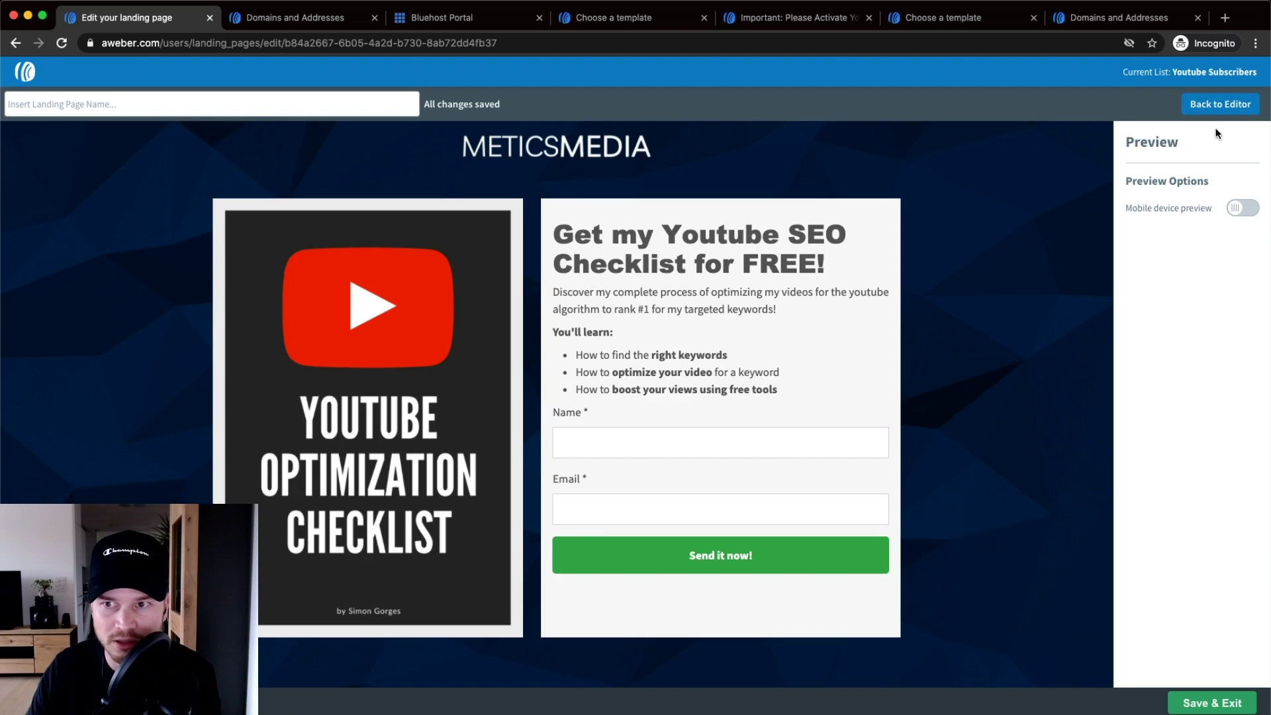
click(1221, 104)
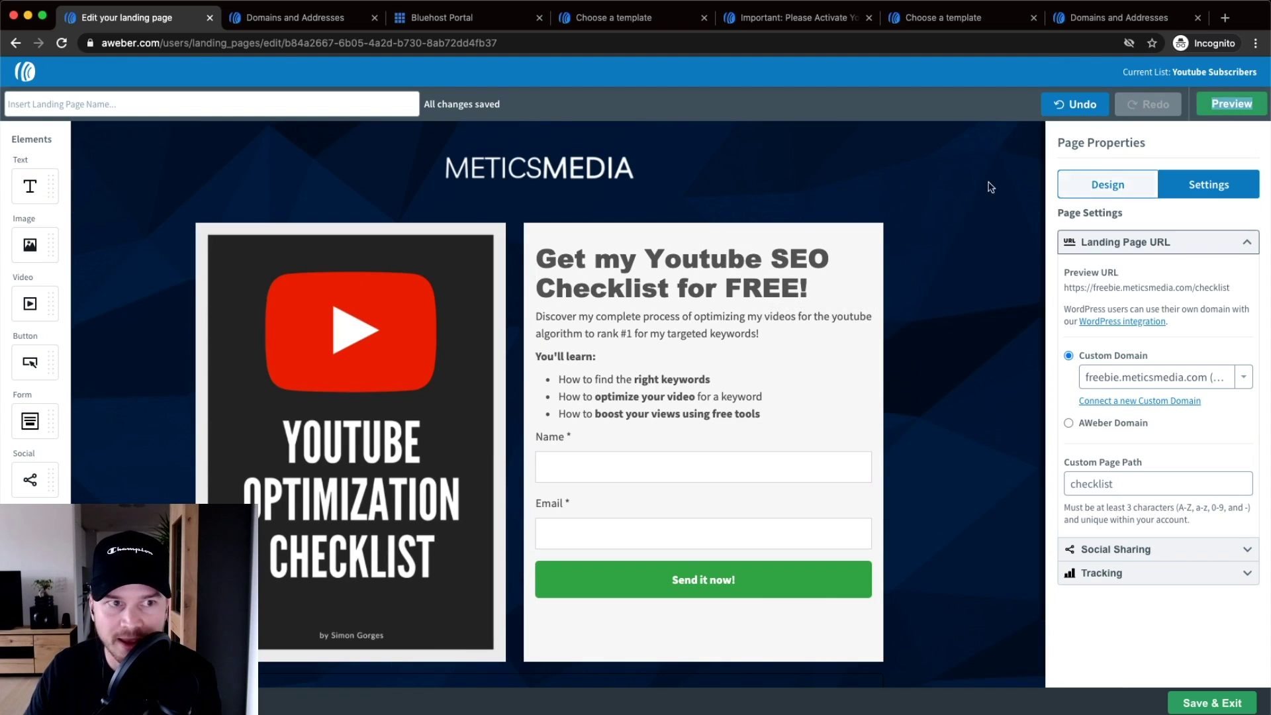
- Name the landing page 'Youtube Checklist'
click(56, 104)
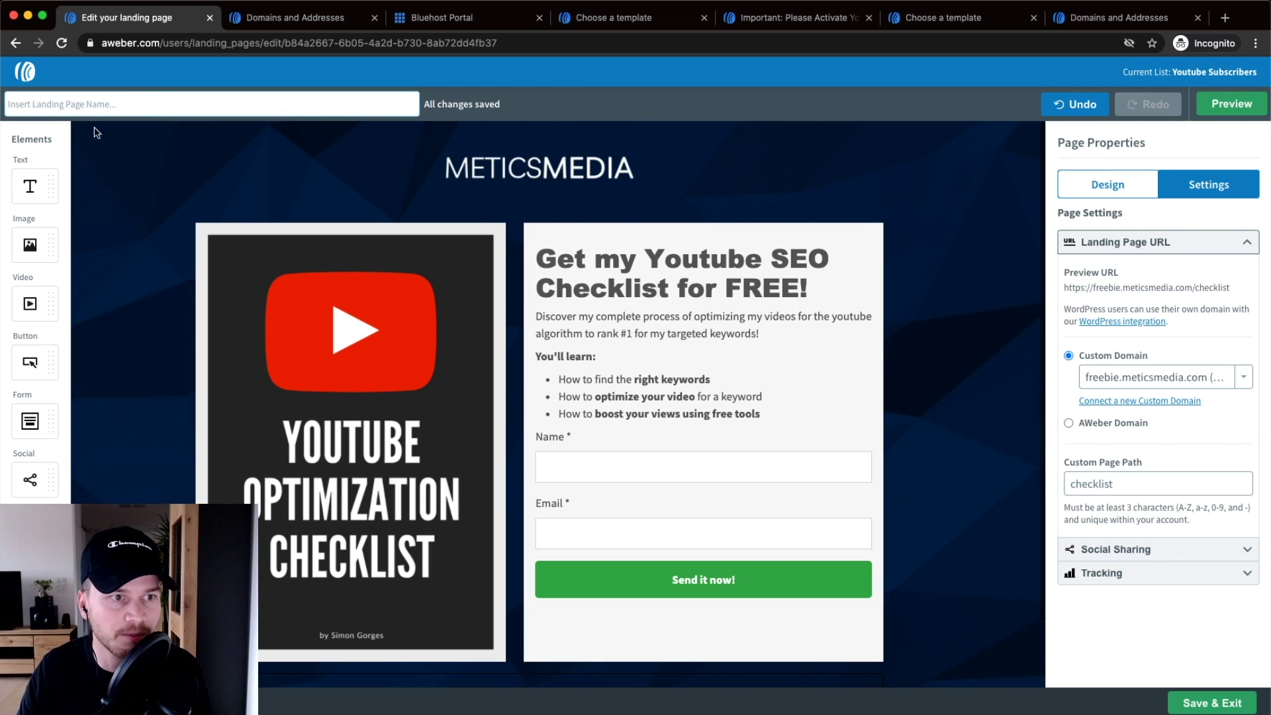
scroll(102, 137, up, 5)
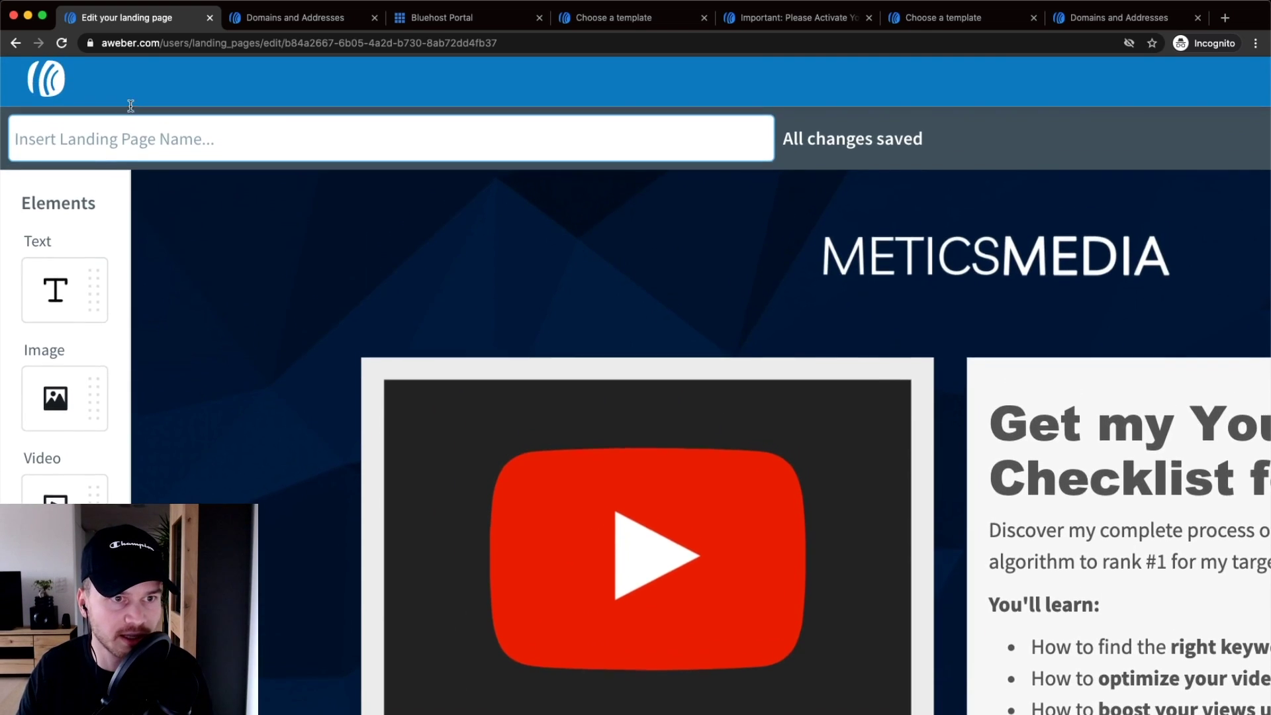
text(Youtube Checklist)
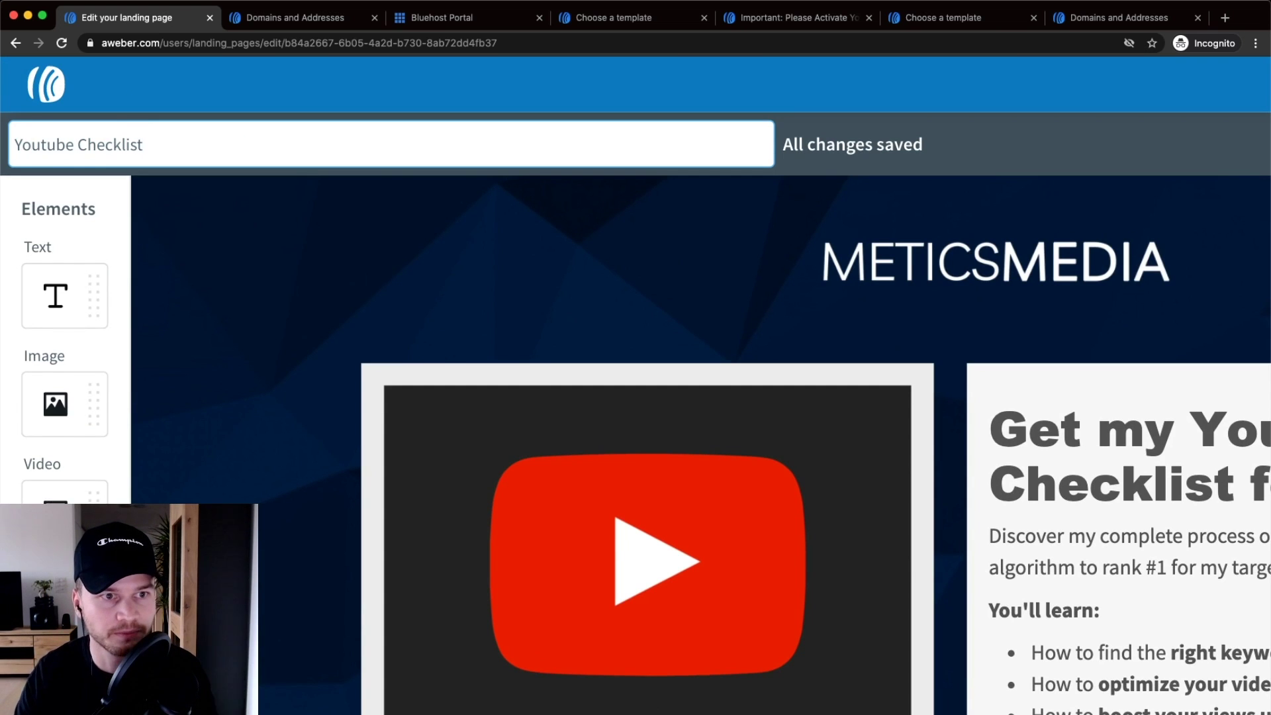
scroll(795, 219, down, 5)
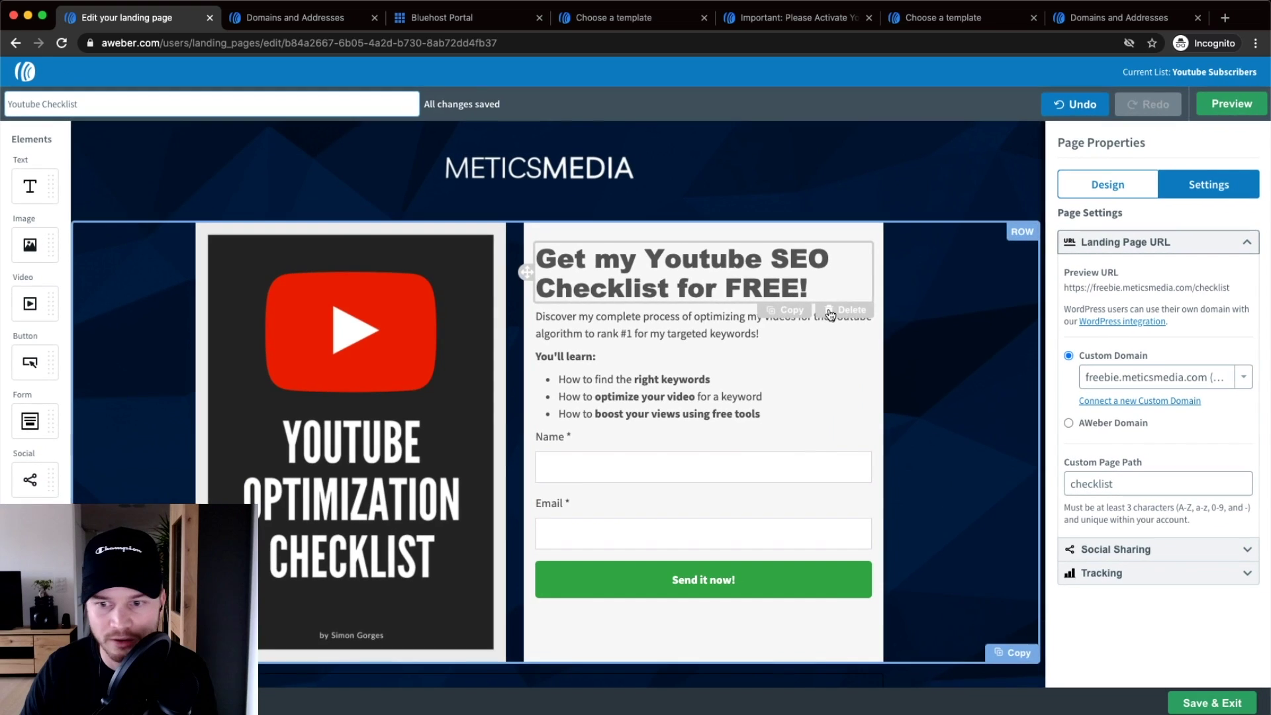
- Save and exit the editor, then publish the Youtube Checklist page
click(1205, 703)
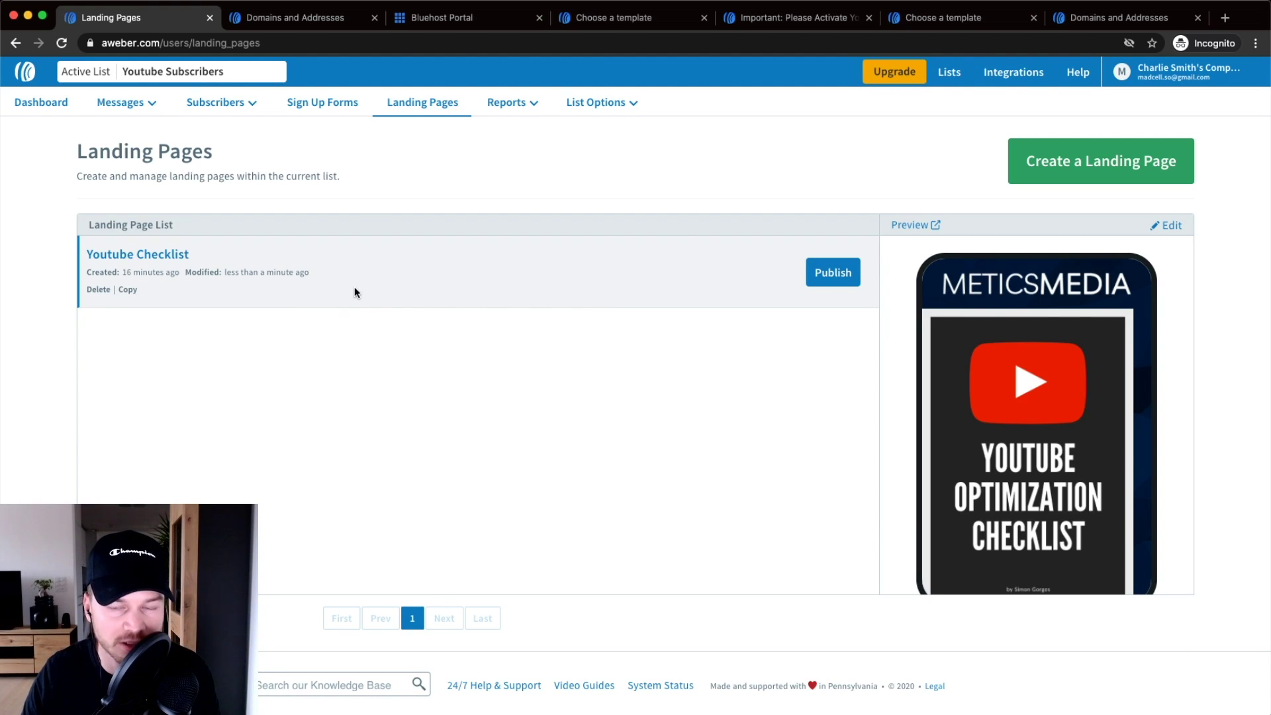
scroll(831, 278, up, 5)
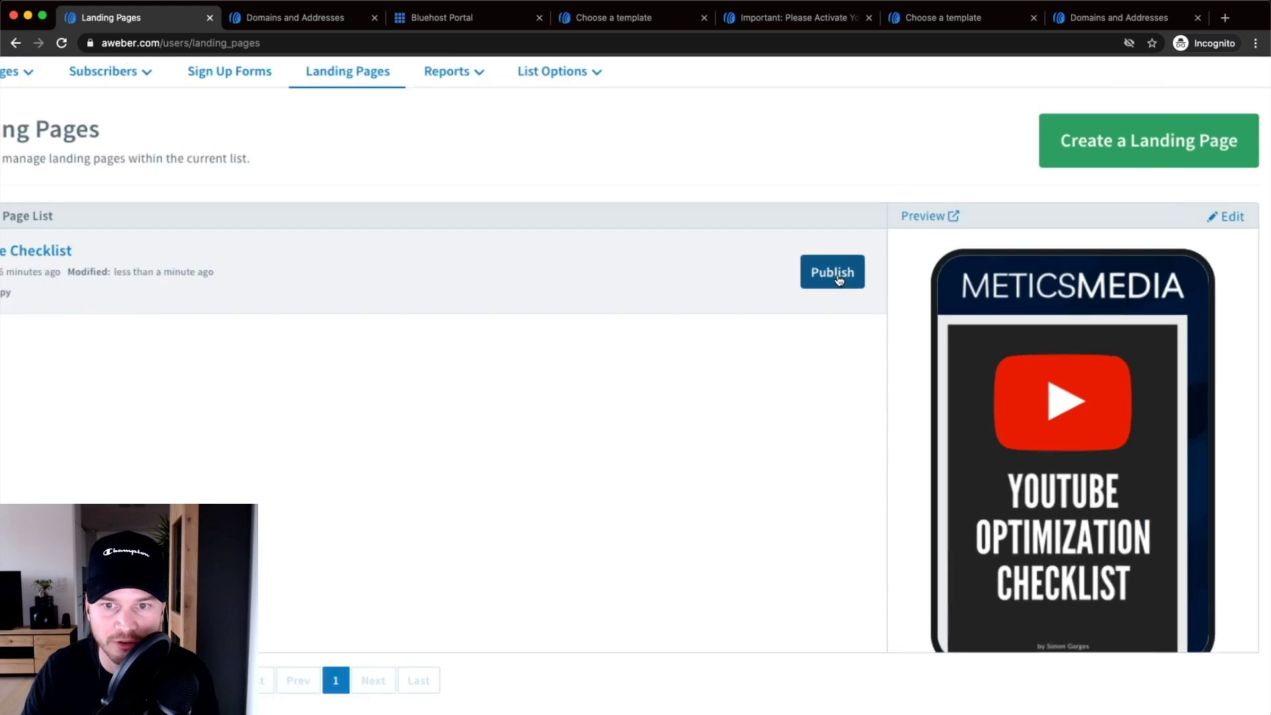
scroll(838, 274, down, 5)
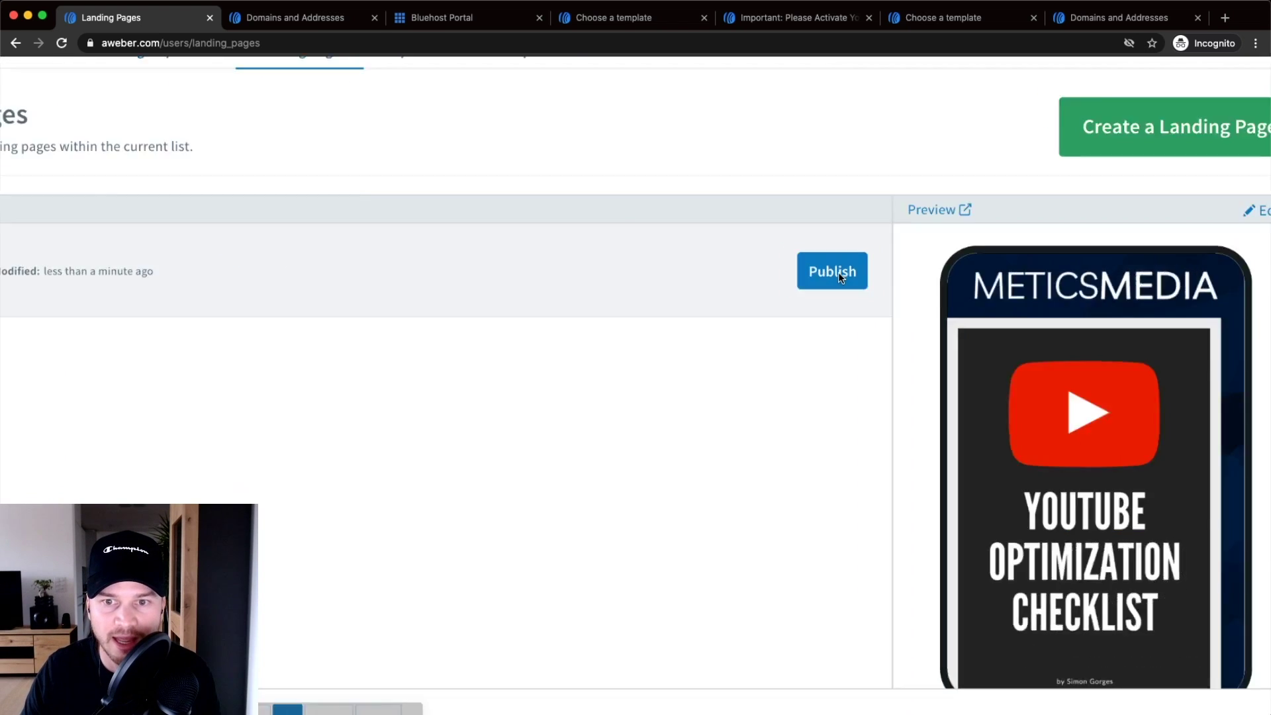
click(838, 272)
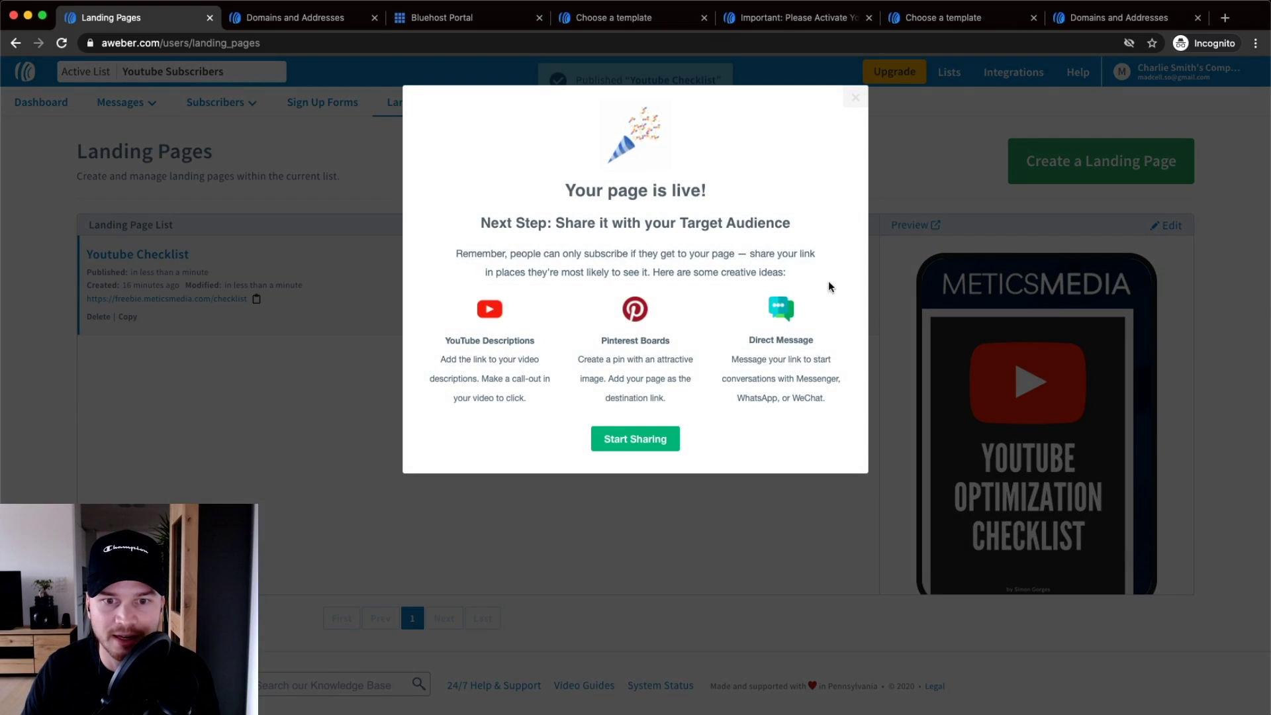
click(657, 443)
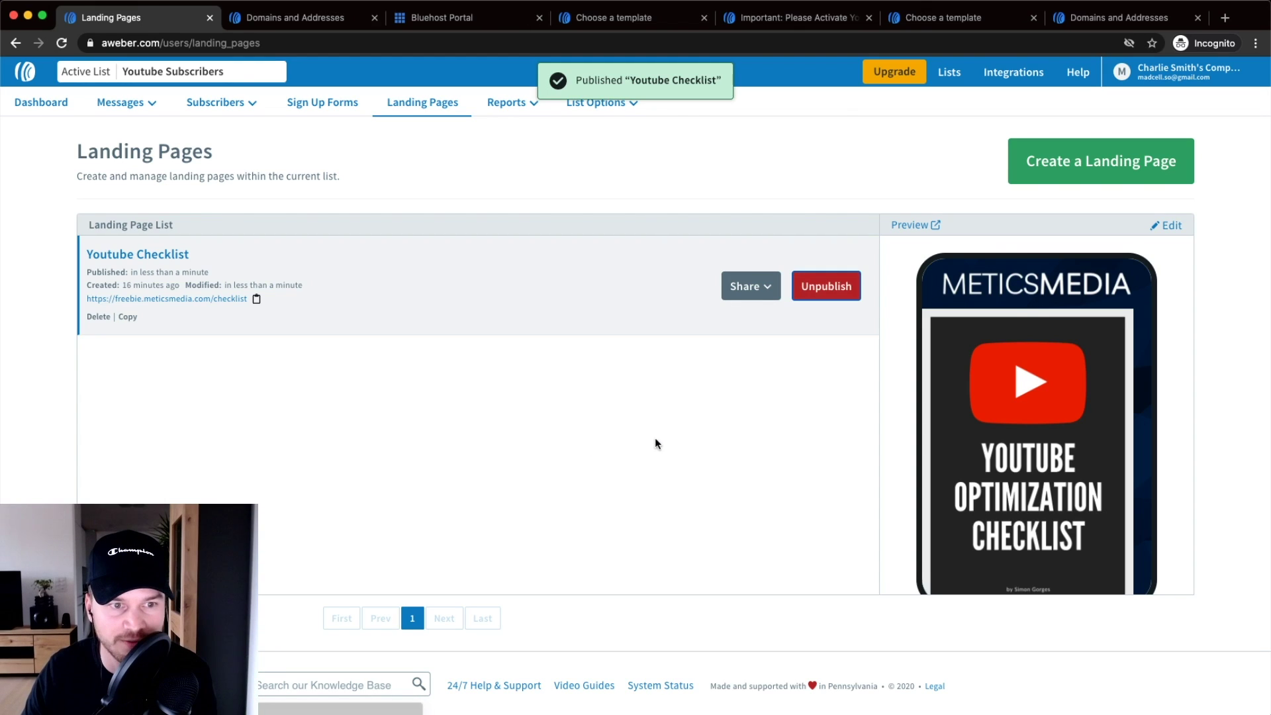
- Open the live page link in a new tab
click(128, 299)
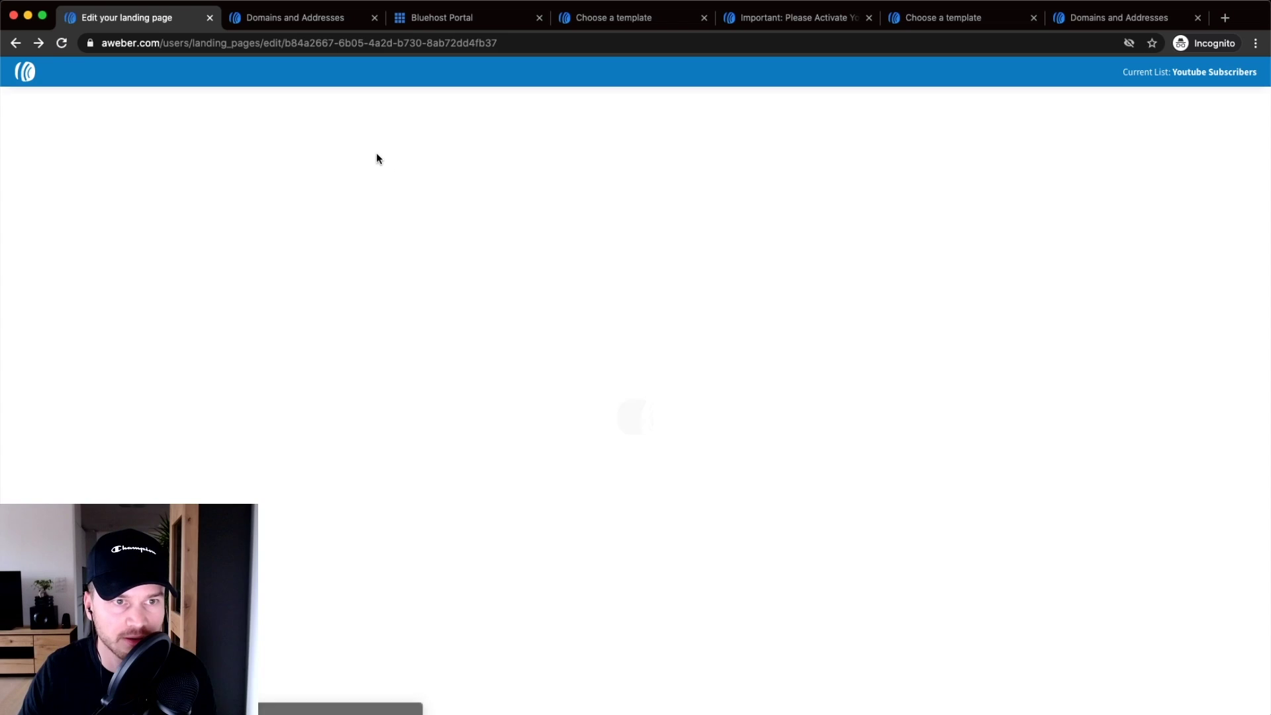
scroll(1022, 209, left, 5)
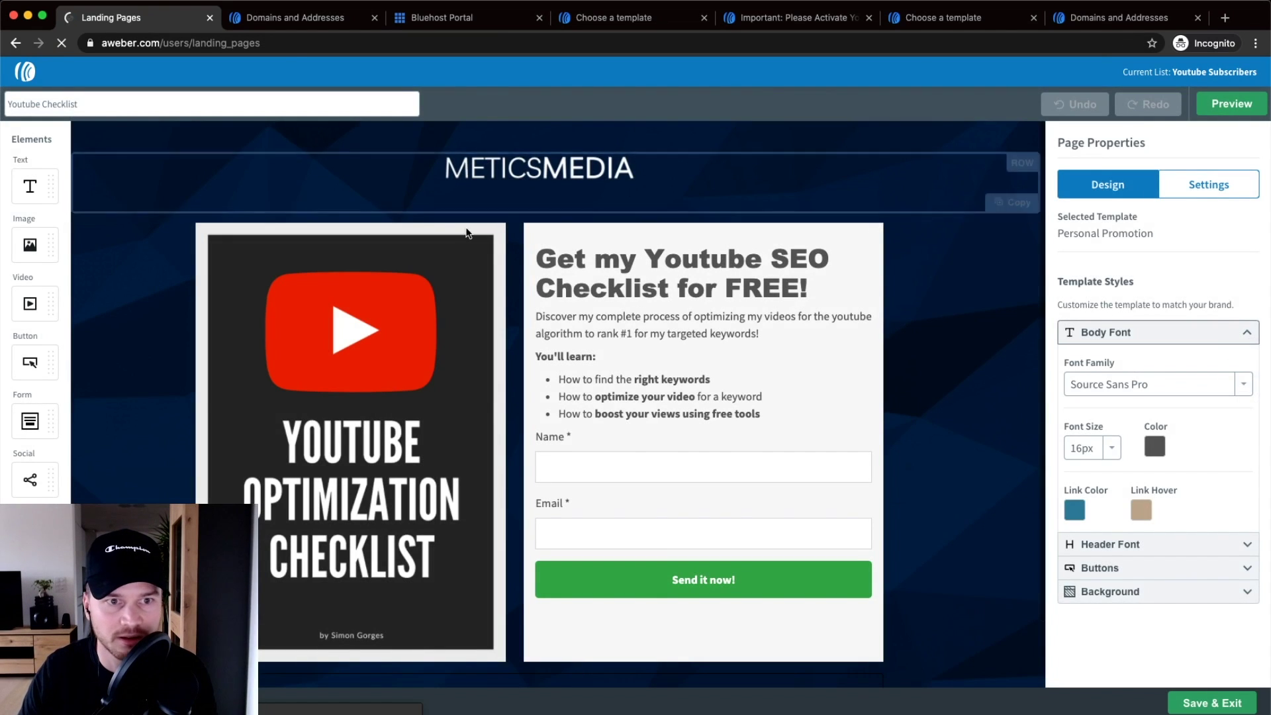
scroll(161, 298, up, 5)
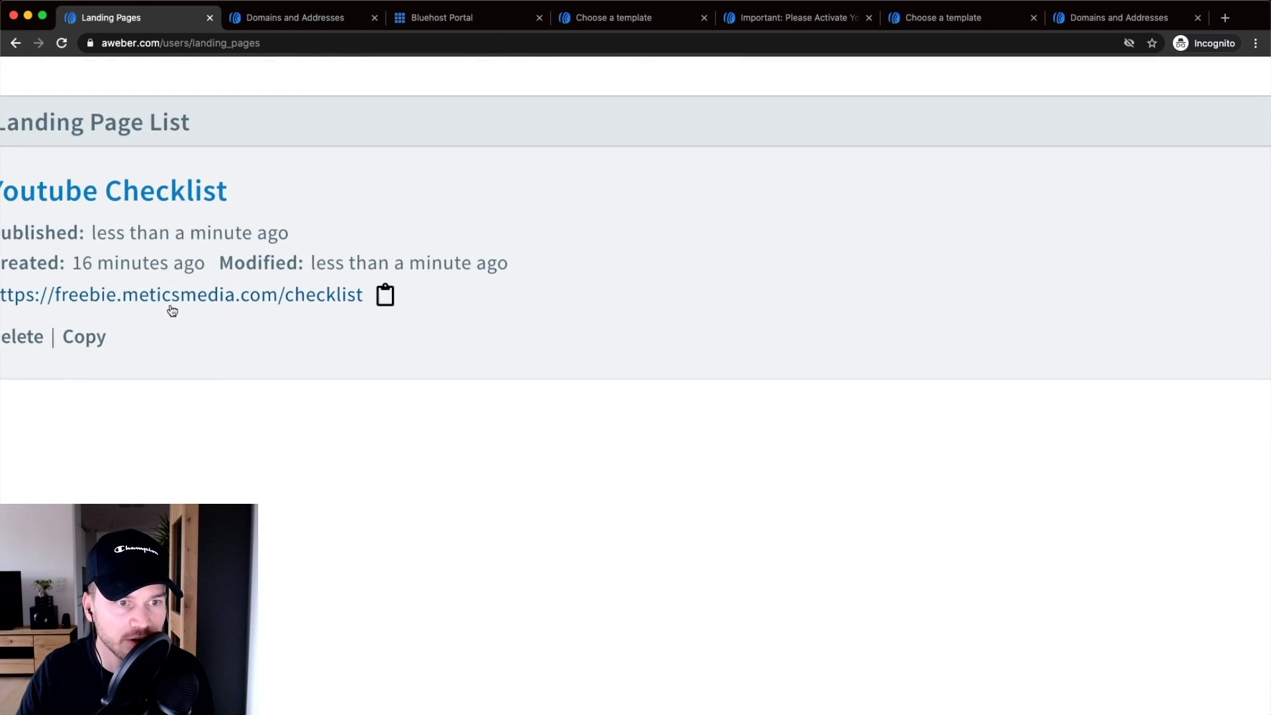
right_click(324, 298)
click(347, 294)
- On the live freebie.meticsmedia.com/checklist page, test the Name and Email fields and verify the secure connection
click(269, 18)
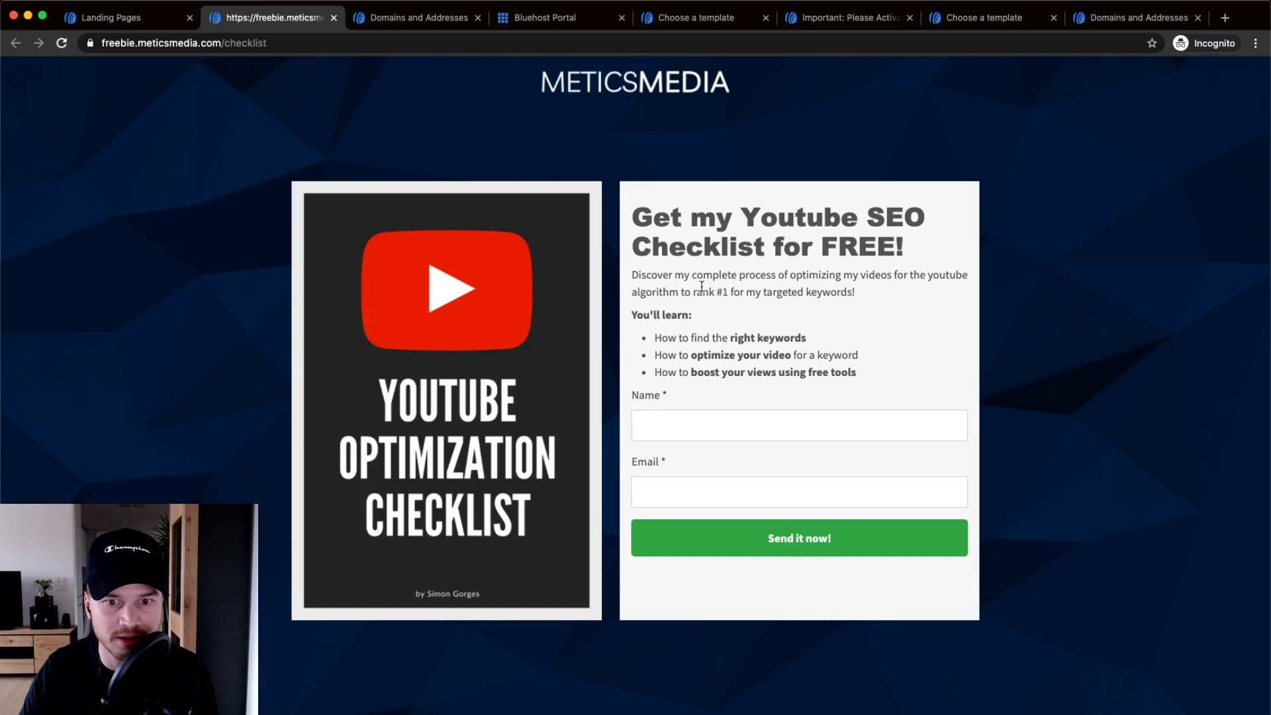
click(715, 417)
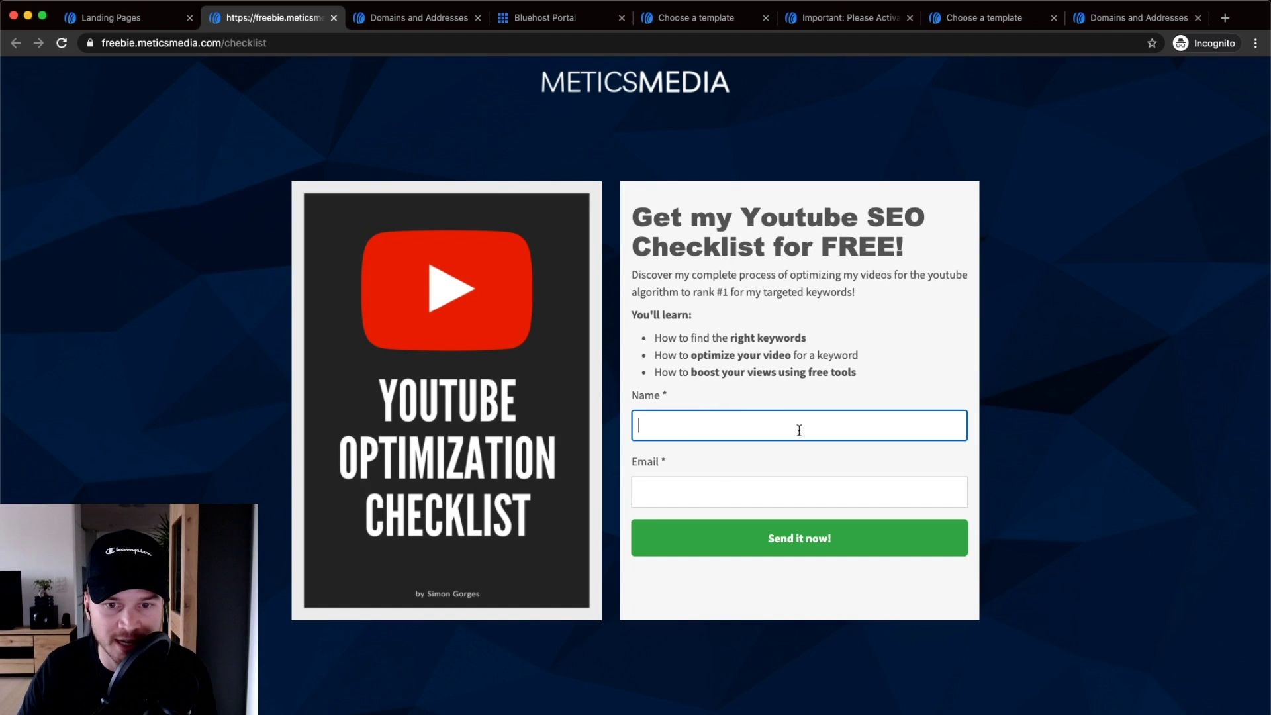
click(696, 490)
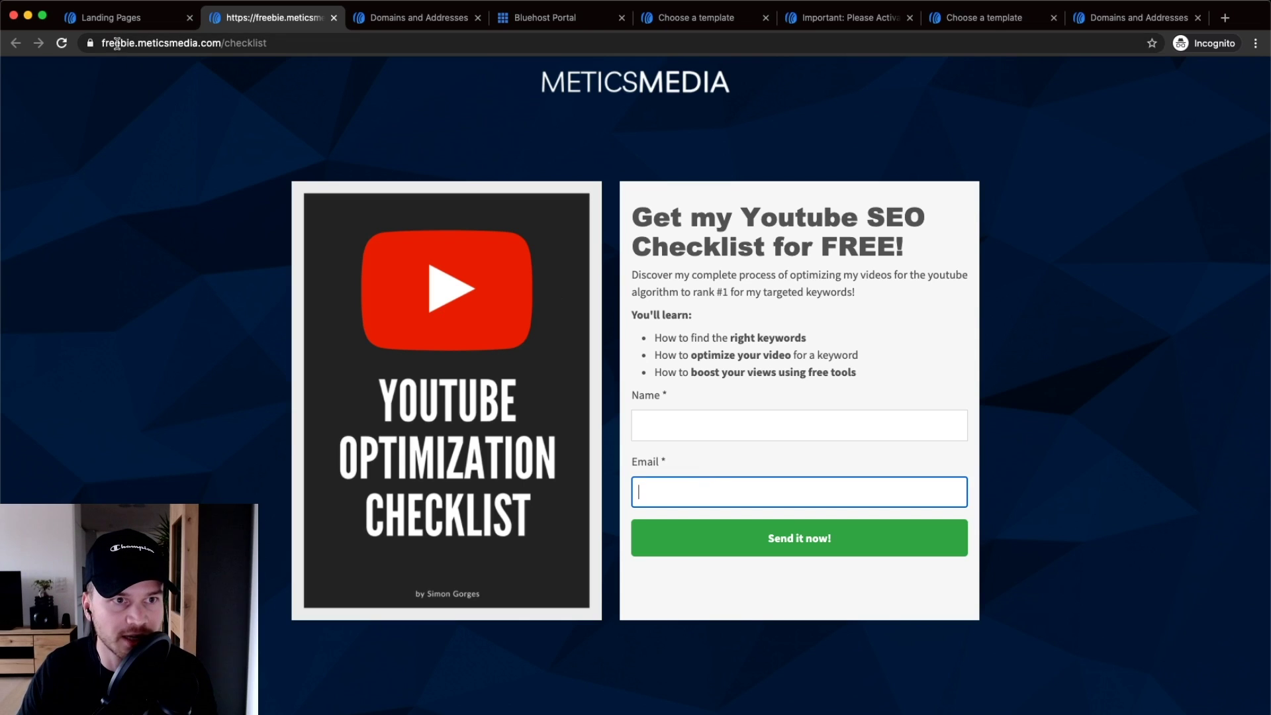
click(162, 45)
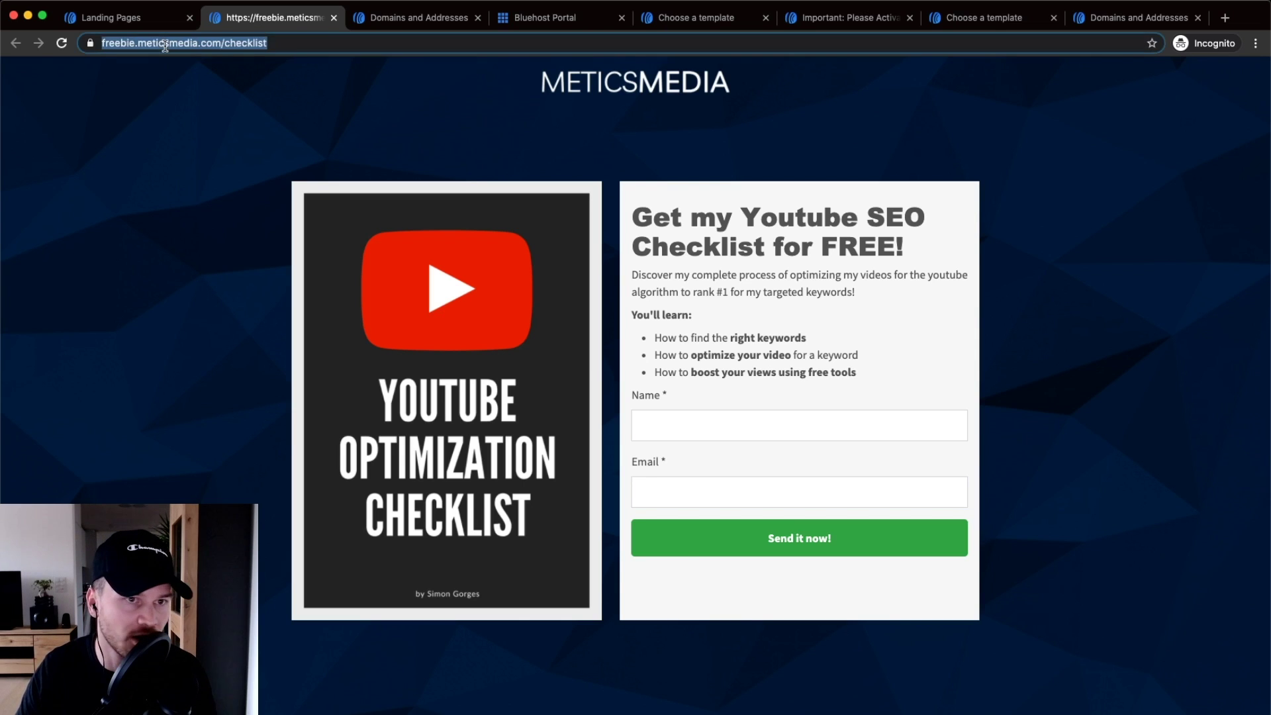
click(92, 44)
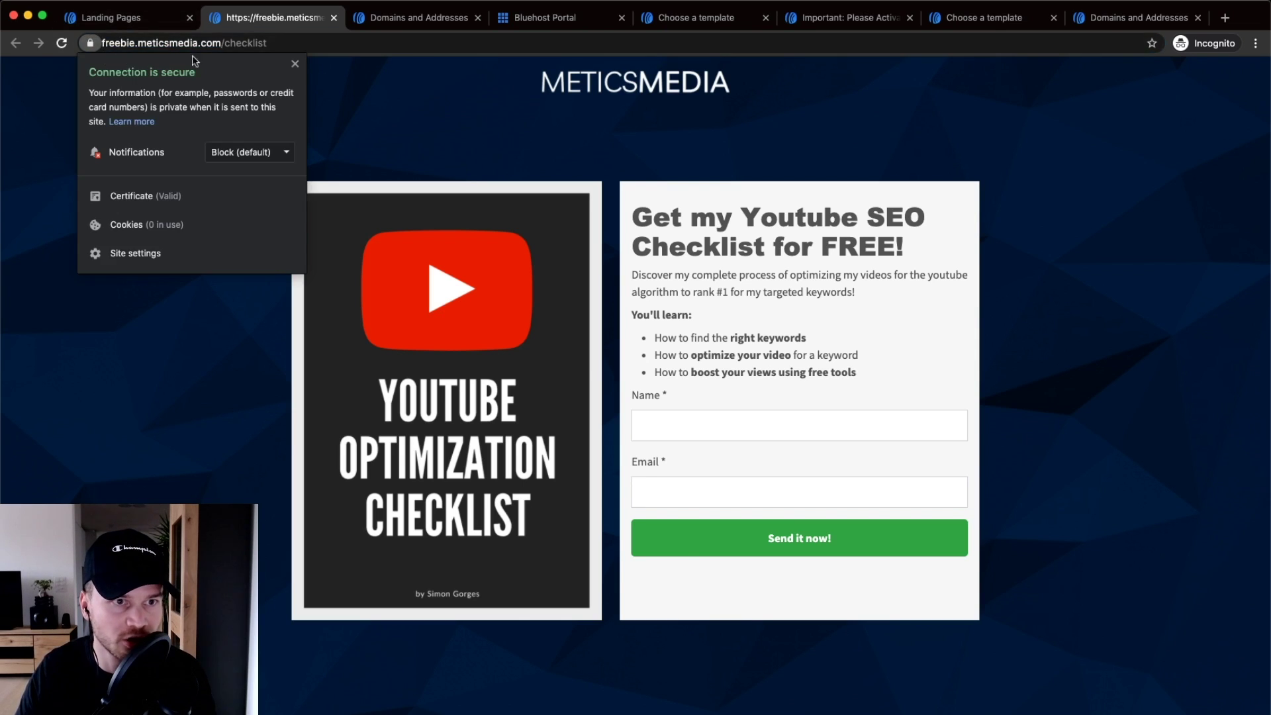
click(295, 65)
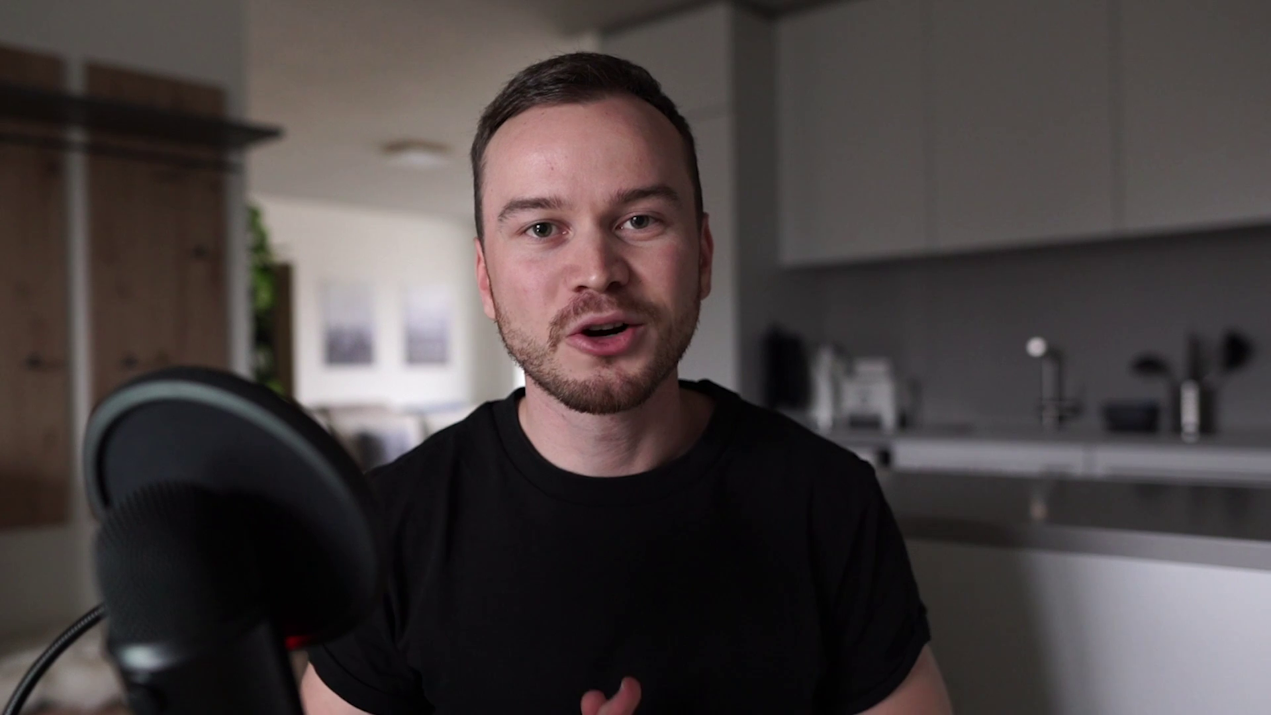